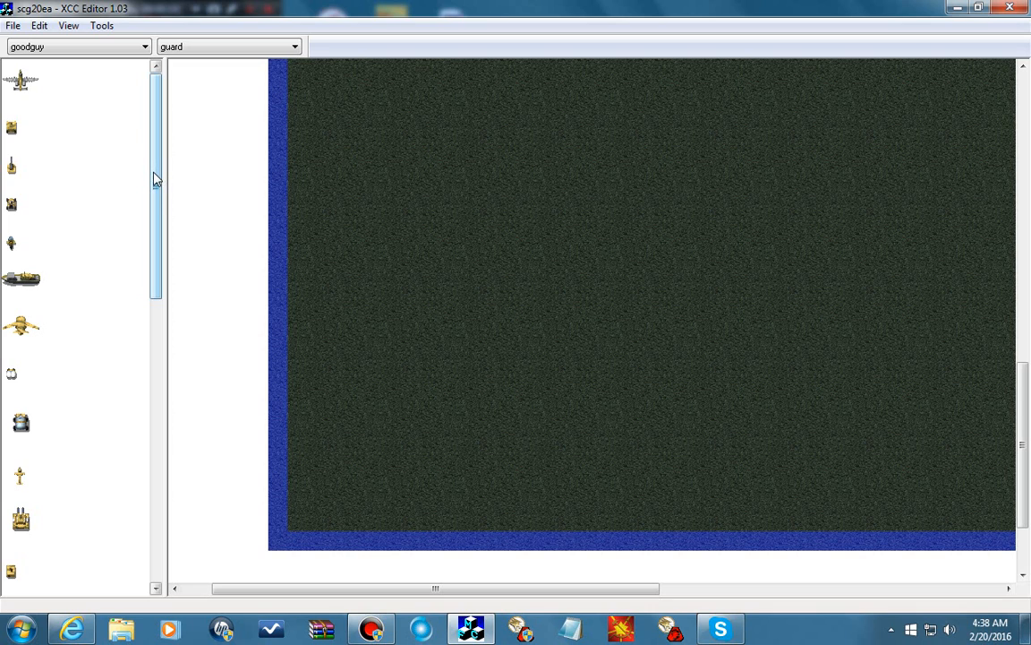
right_click(109, 156)
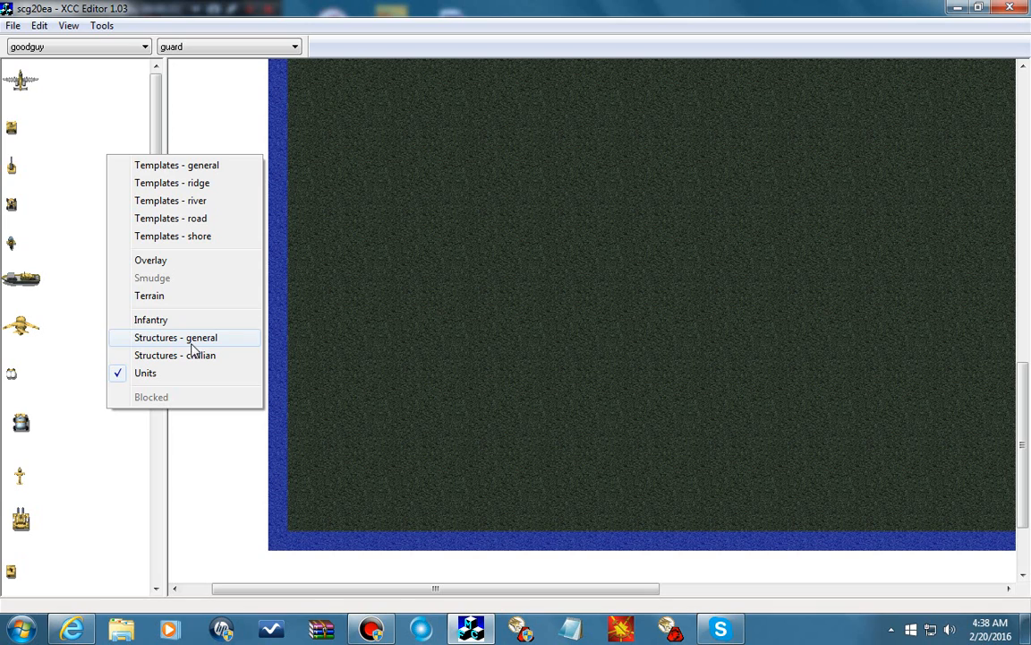
left_click(44, 29)
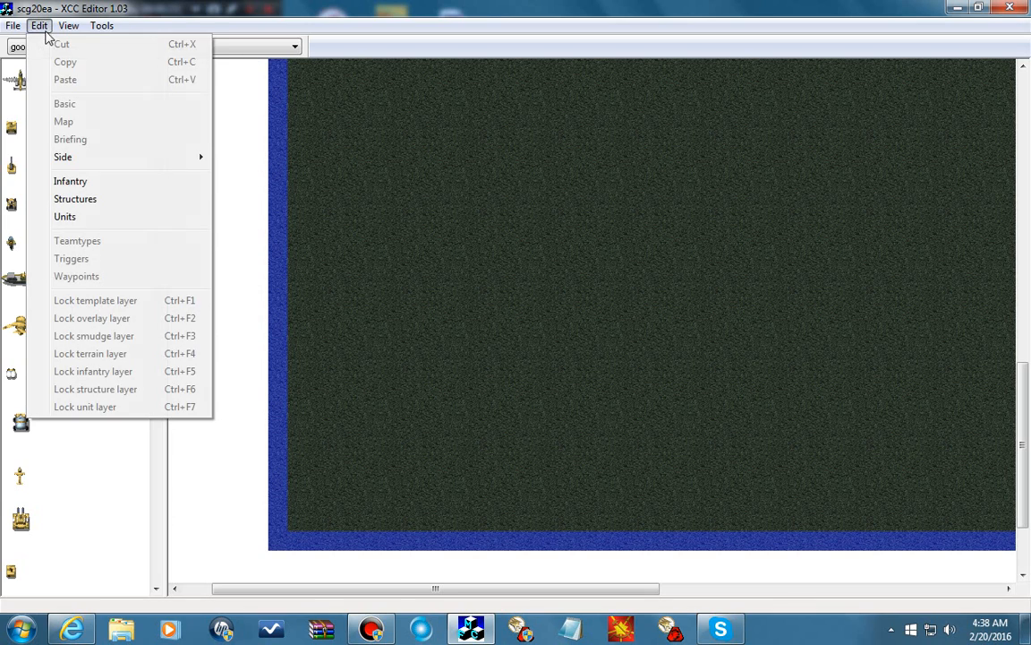
left_click(409, 115)
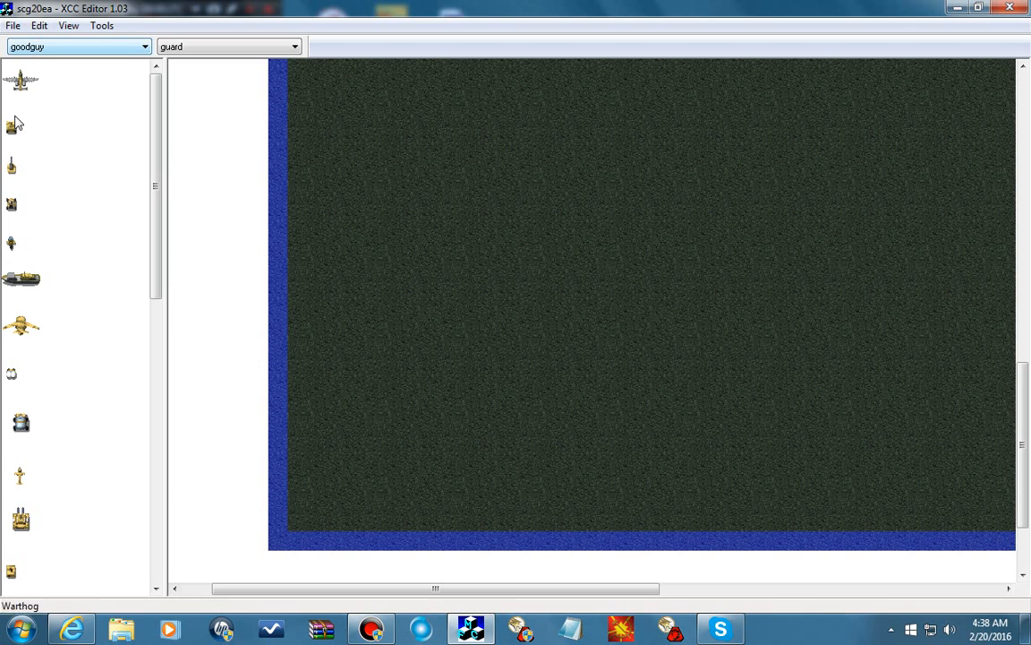
- Place a horizontal row of four small goodguy vehicles in guard mode near the map's lower-left corner
left_click(434, 429)
left_click(446, 429)
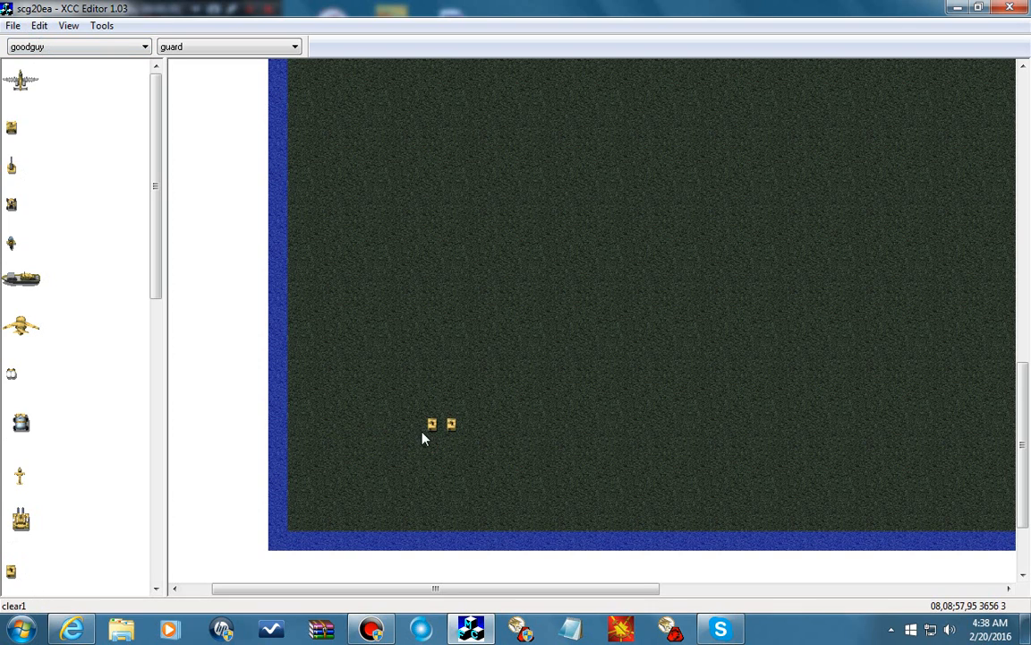
left_click(408, 429)
- Change the owning side for new objects to badguy
left_click(36, 49)
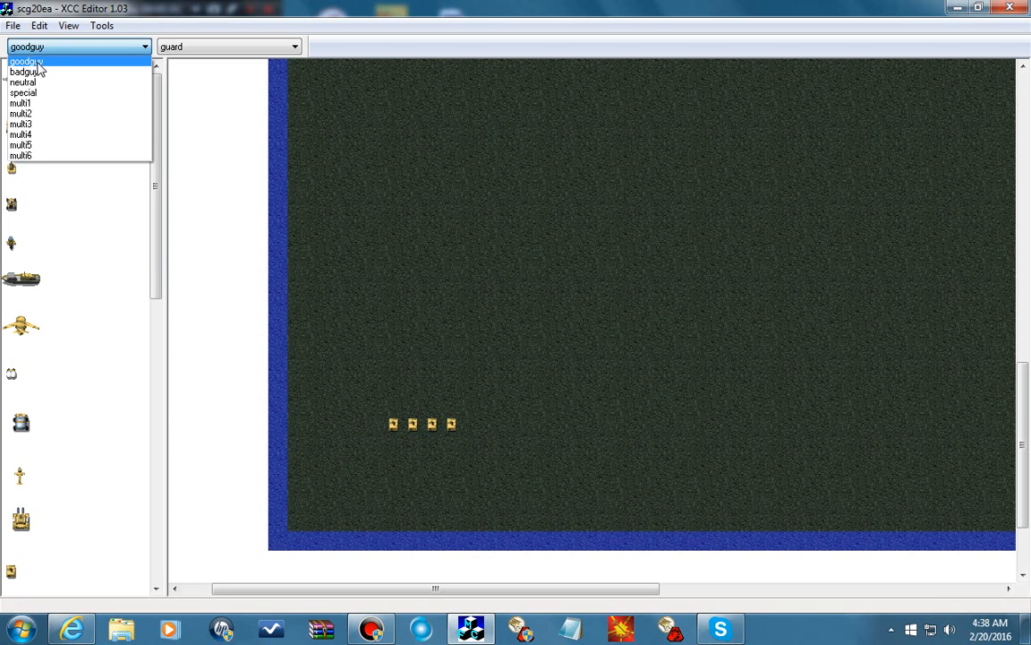
left_click(40, 72)
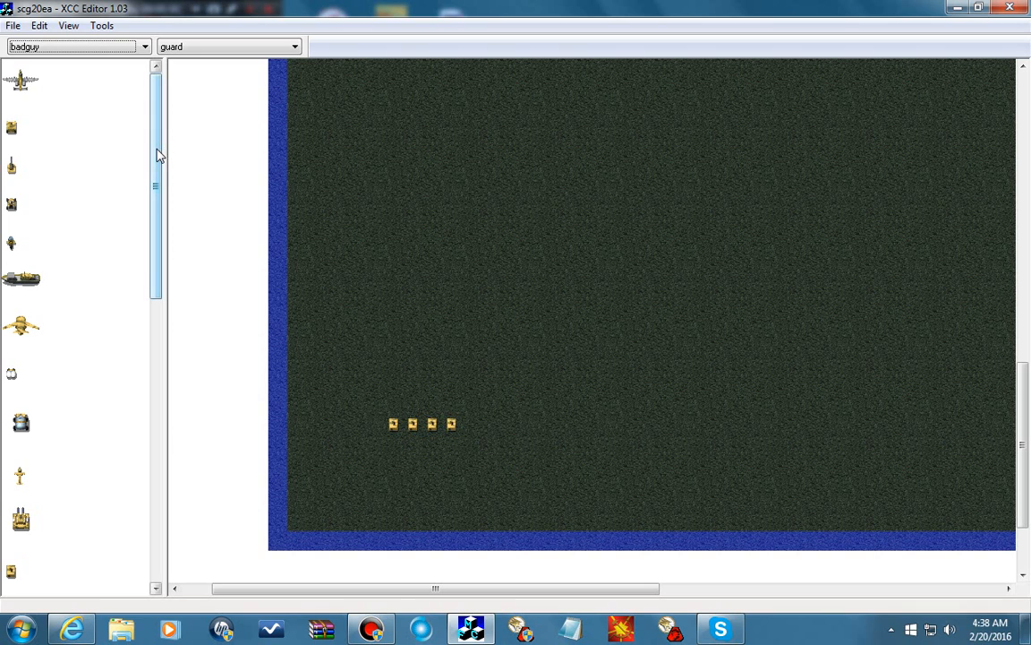
scroll(157, 160, "down", 1)
scroll(161, 156, "up", 1)
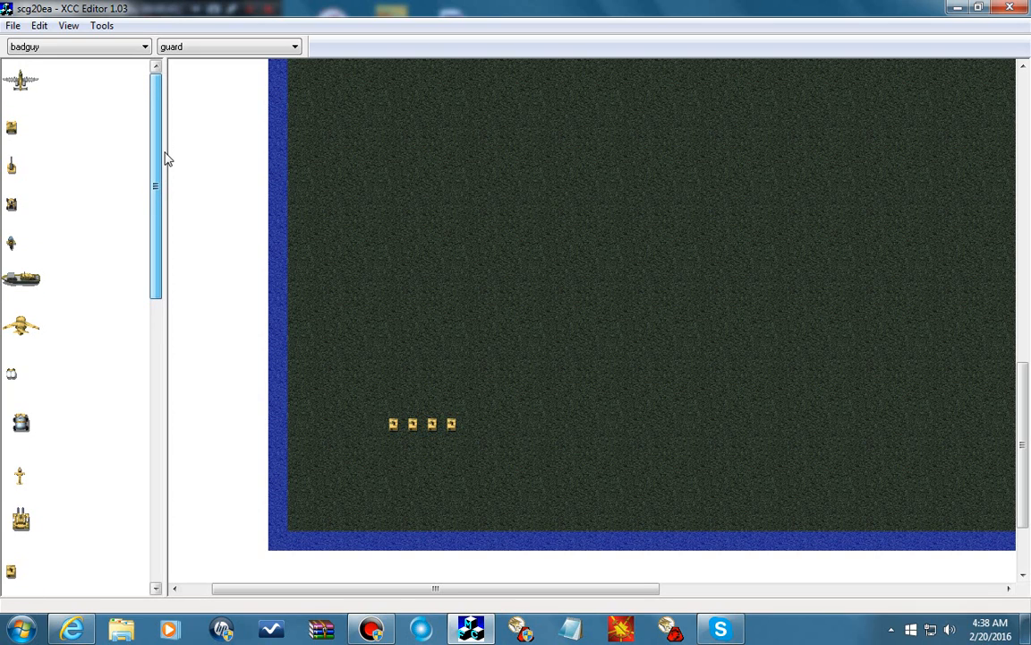
scroll(165, 158, "down", 1)
scroll(168, 189, "up", 1)
- Place four badguy Guard Towers from the general structures, one vertical pair above the vehicles and one horizontal pair to their right
right_click(99, 126)
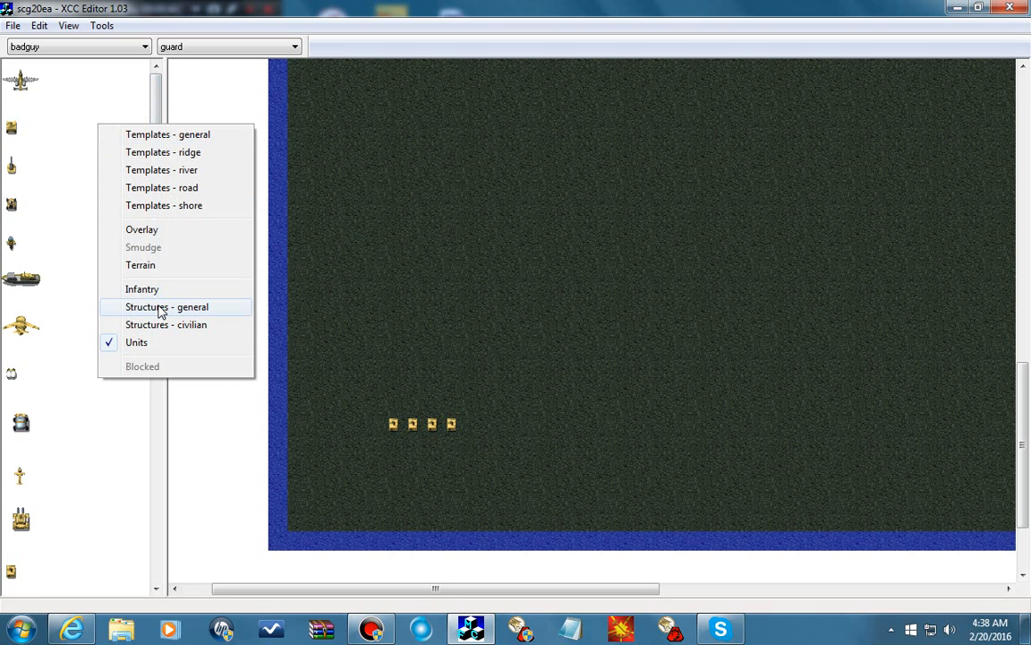
left_click(161, 309)
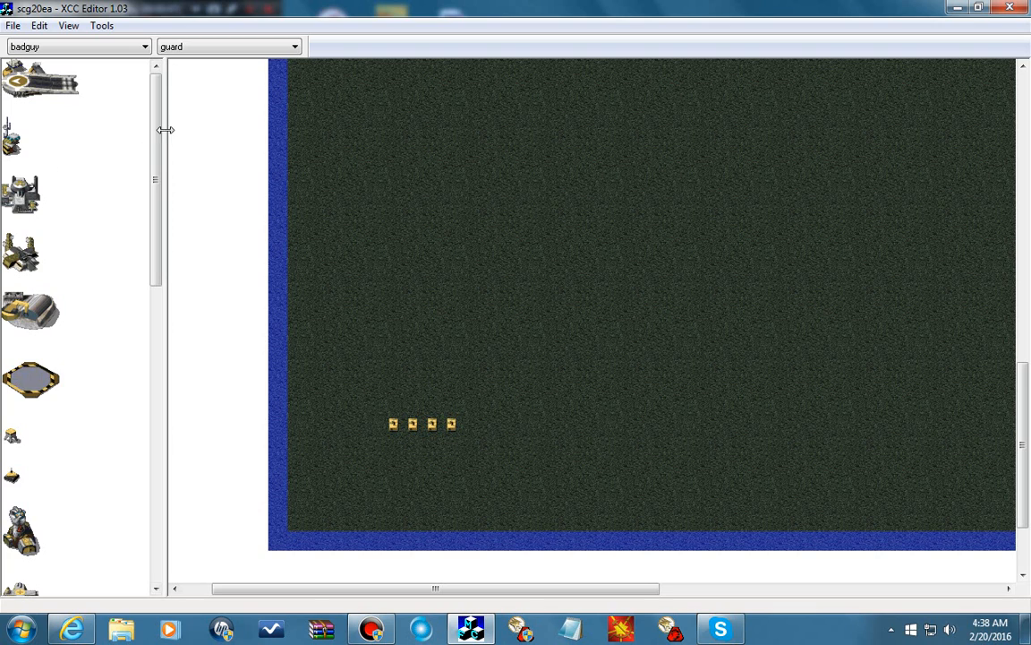
mouse_move(159, 127)
left_mouse_down()
mouse_move(177, 310)
mouse_move(165, 267)
left_mouse_up()
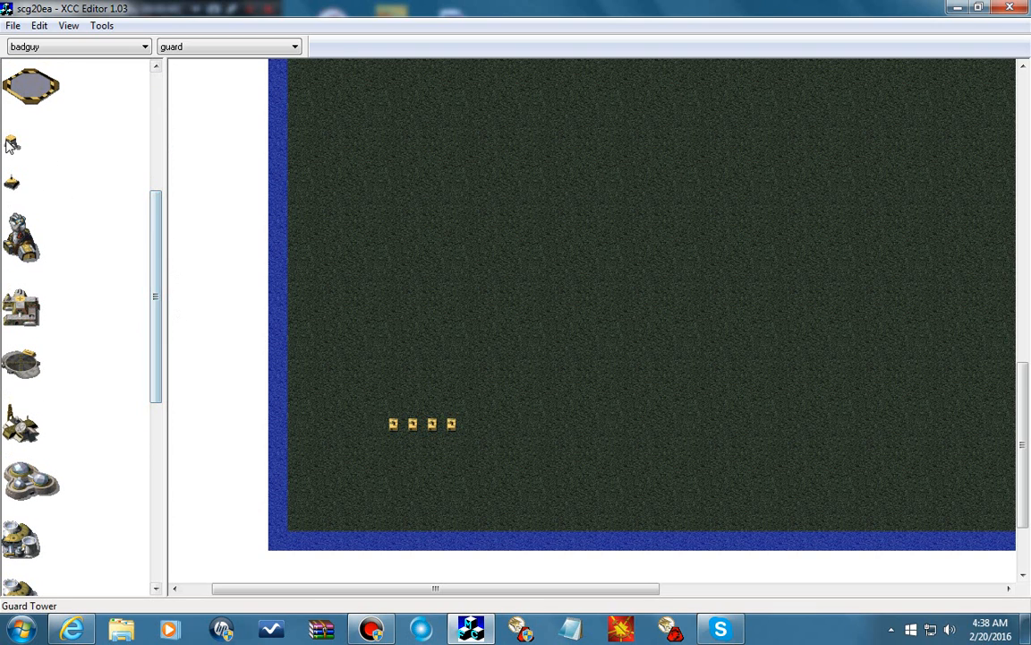
left_click(591, 114)
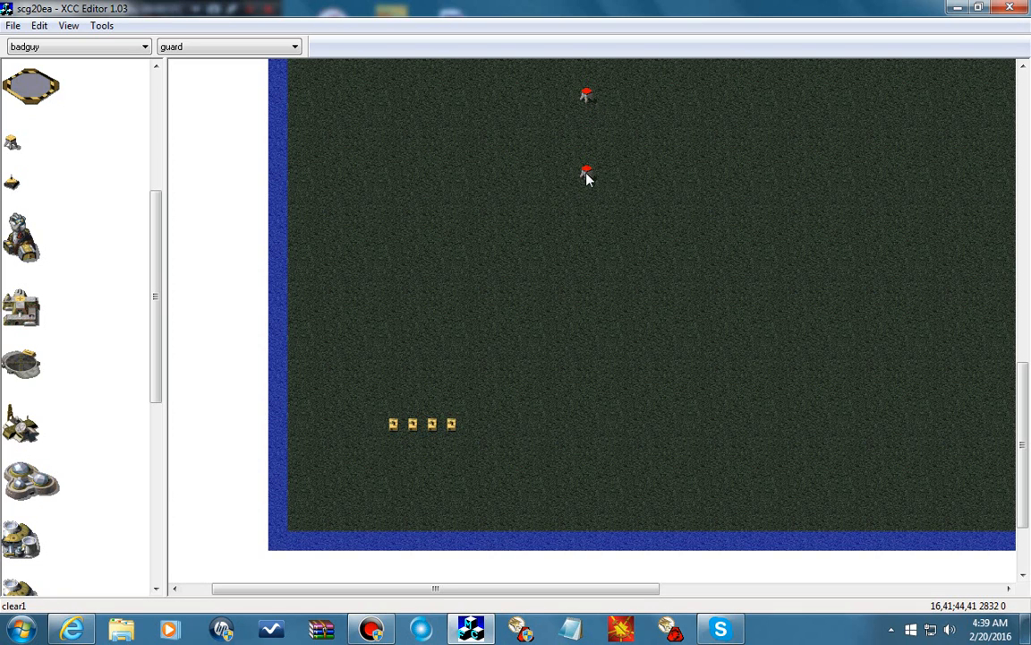
left_click(586, 196)
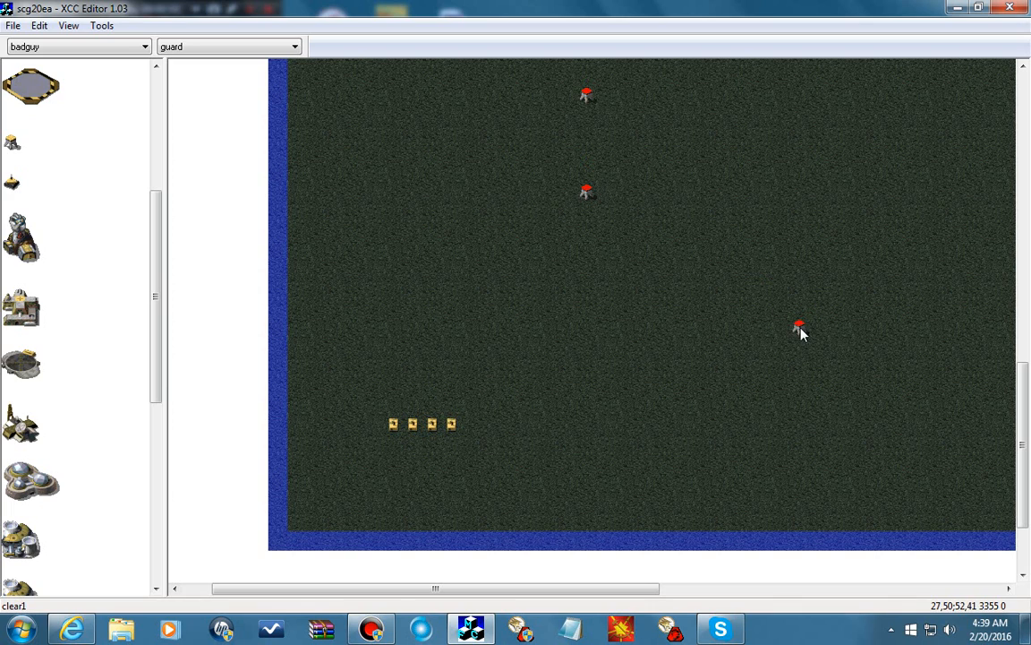
left_click(787, 377)
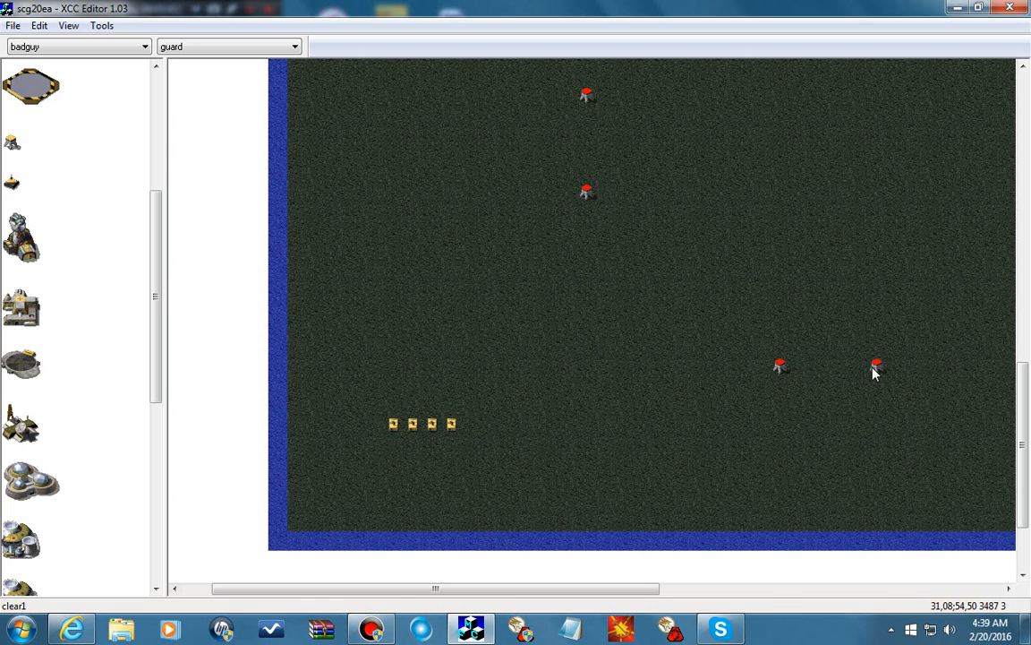
left_click(873, 373)
- Show the ridge templates and fill a wide rectangle just below the vertical pair of guard towers with water
right_click(29, 190)
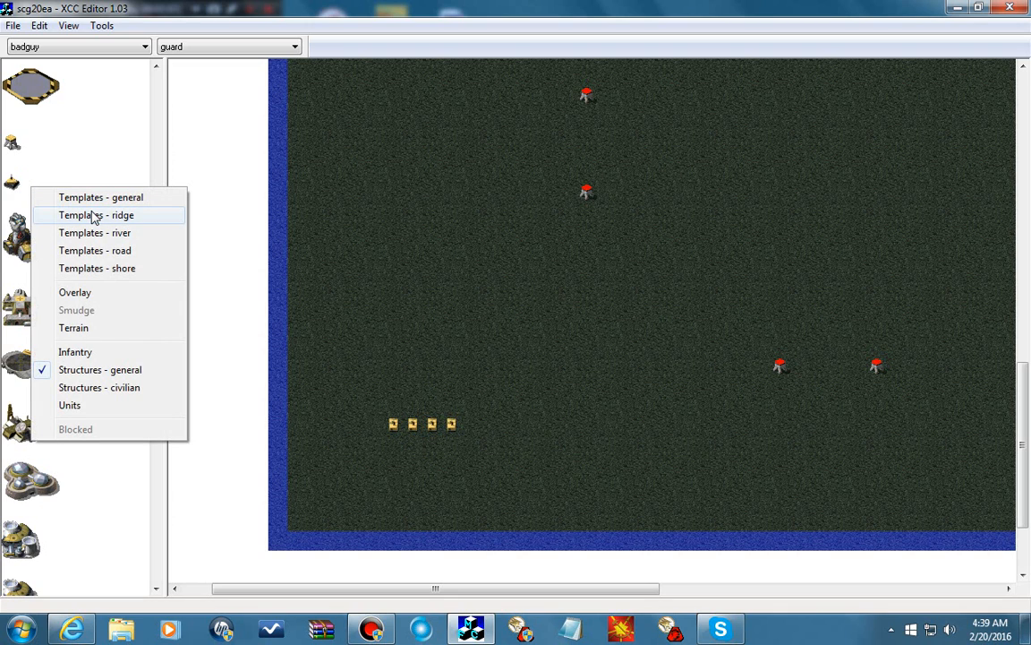
left_click(94, 216)
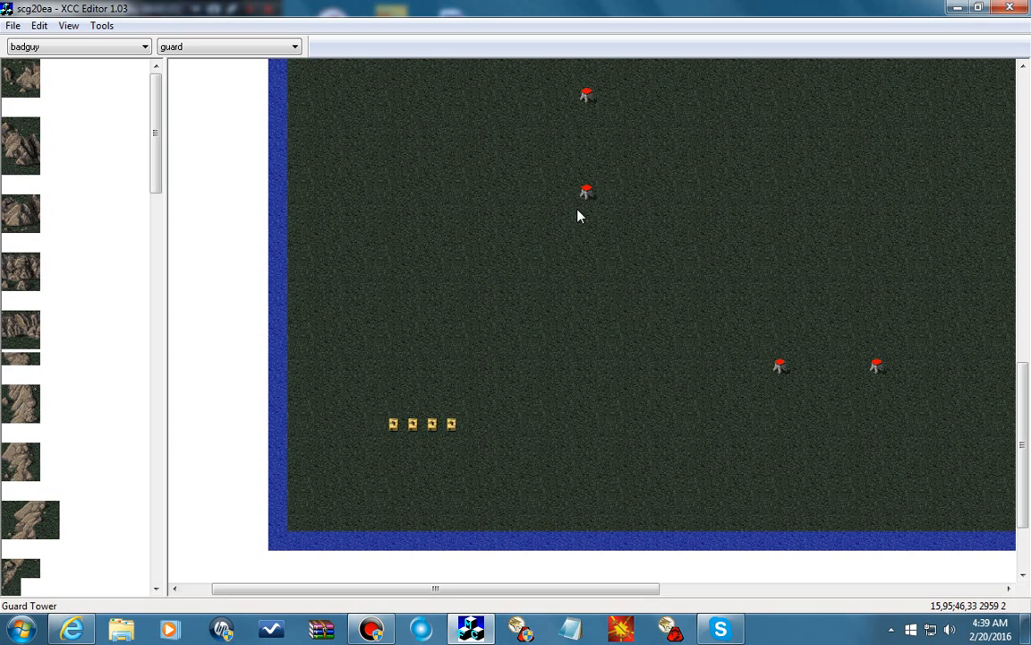
left_click_drag(611, 233, 744, 270)
right_click(744, 271)
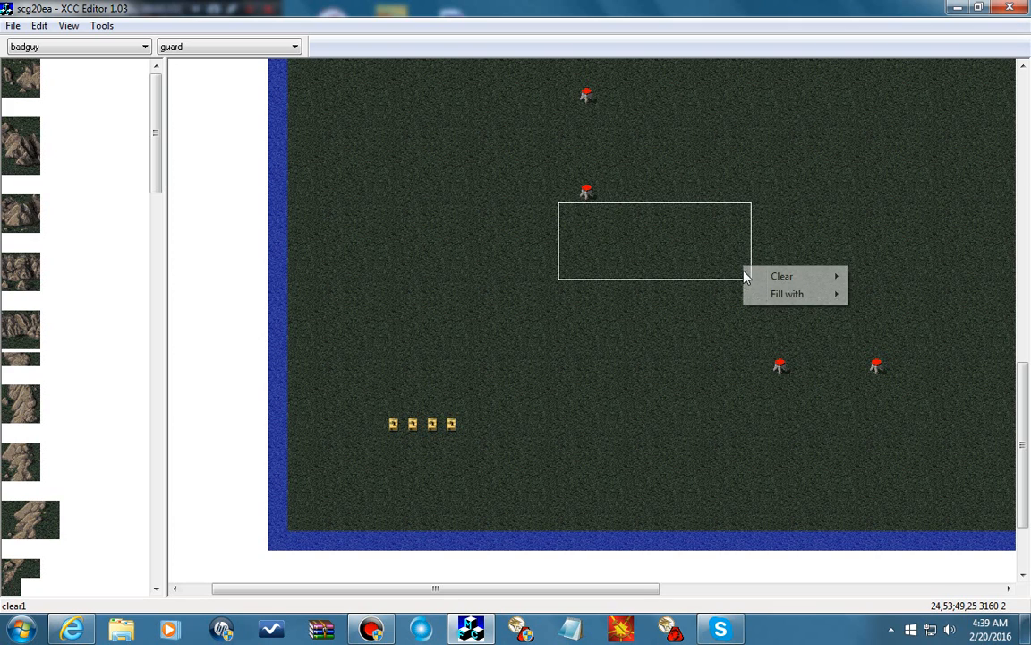
mouse_move(749, 295)
left_click(888, 330)
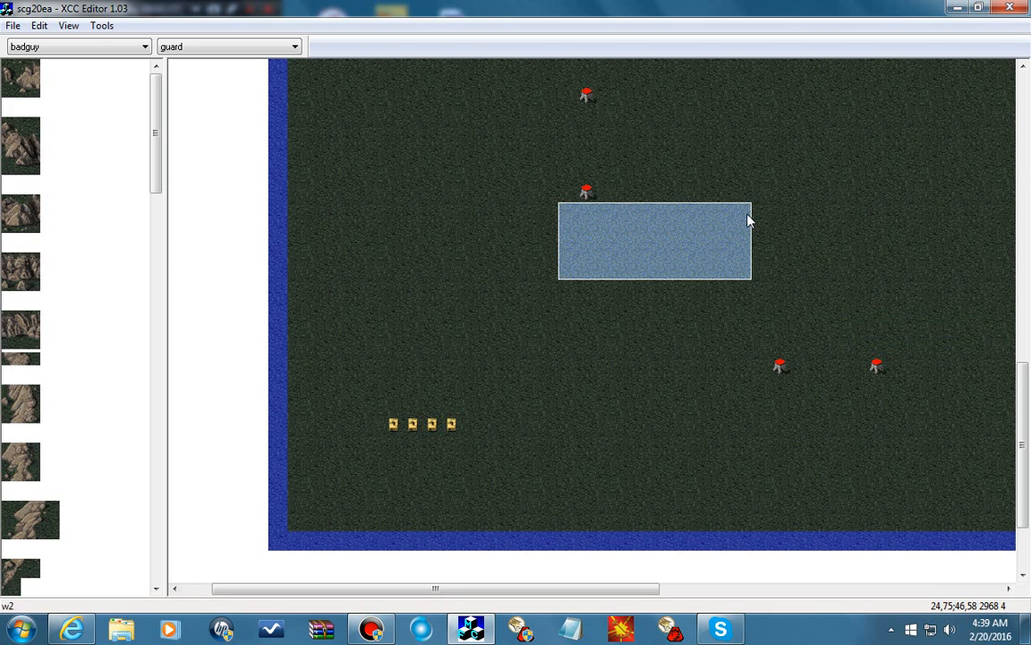
- Fill a vertical rectangle with water from the existing water's right end down to the left tower of the horizontal pair
left_click_drag(750, 221, 737, 314)
left_click_drag(762, 235, 703, 372)
right_click(704, 373)
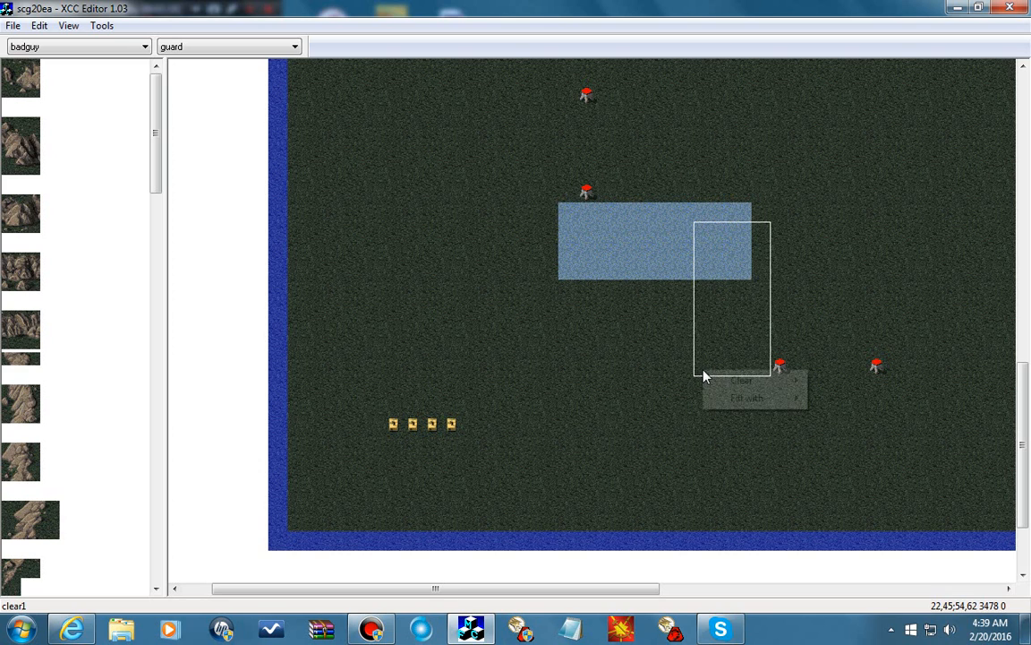
mouse_move(743, 397)
left_click(853, 431)
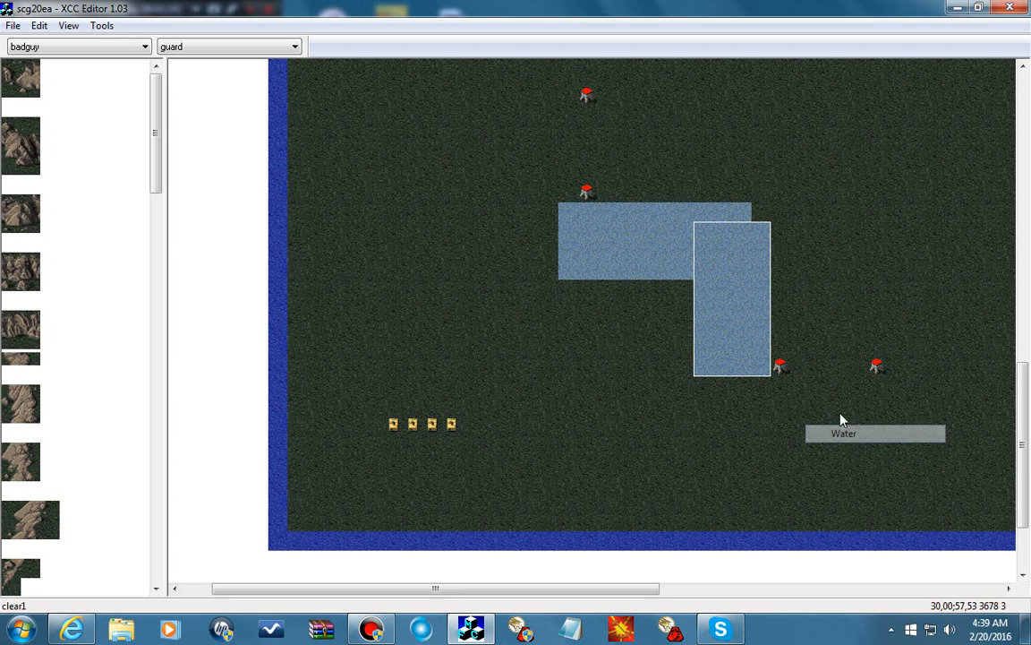
- Fill a tall water column beside the rightmost guard tower, extending from its row to well above the upper towers
left_click_drag(627, 591, 771, 555)
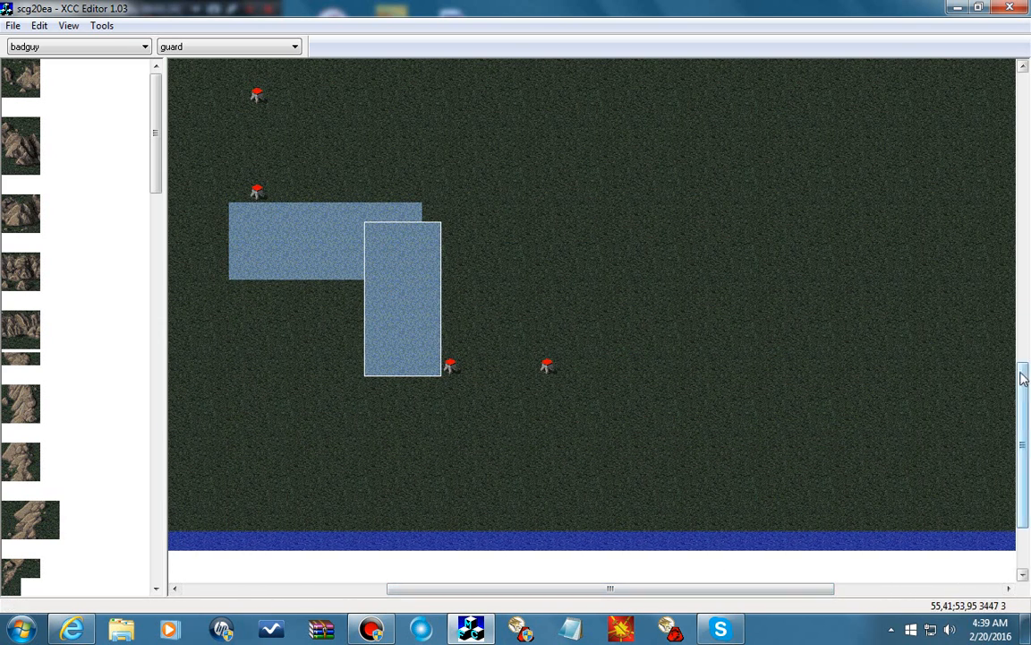
left_click_drag(1024, 368, 1006, 338)
left_click_drag(565, 492, 678, 98)
right_click(678, 99)
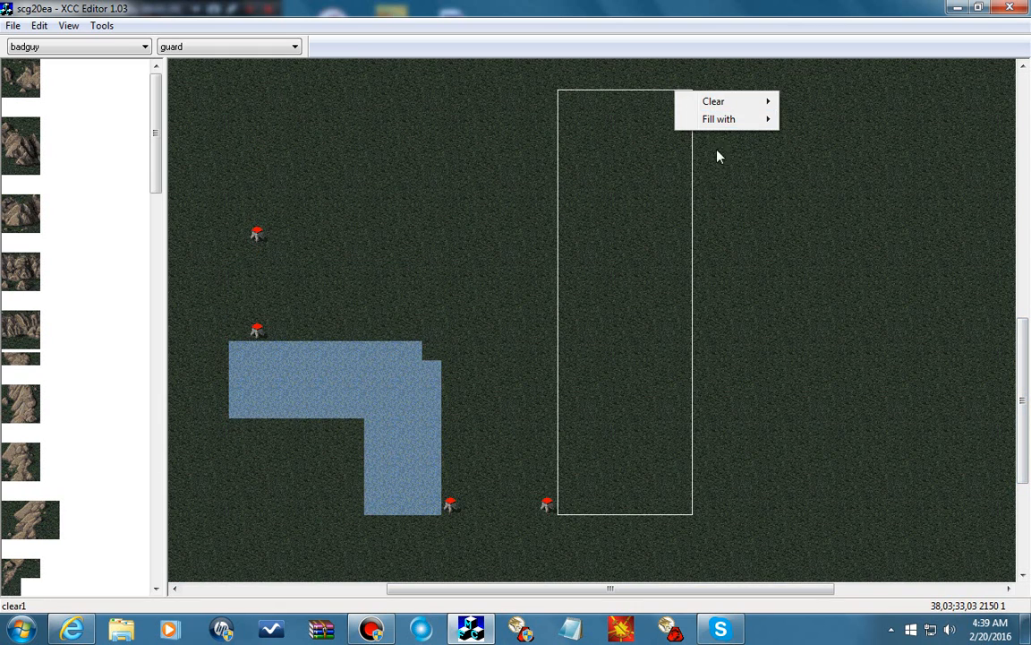
mouse_move(746, 126)
left_click(822, 154)
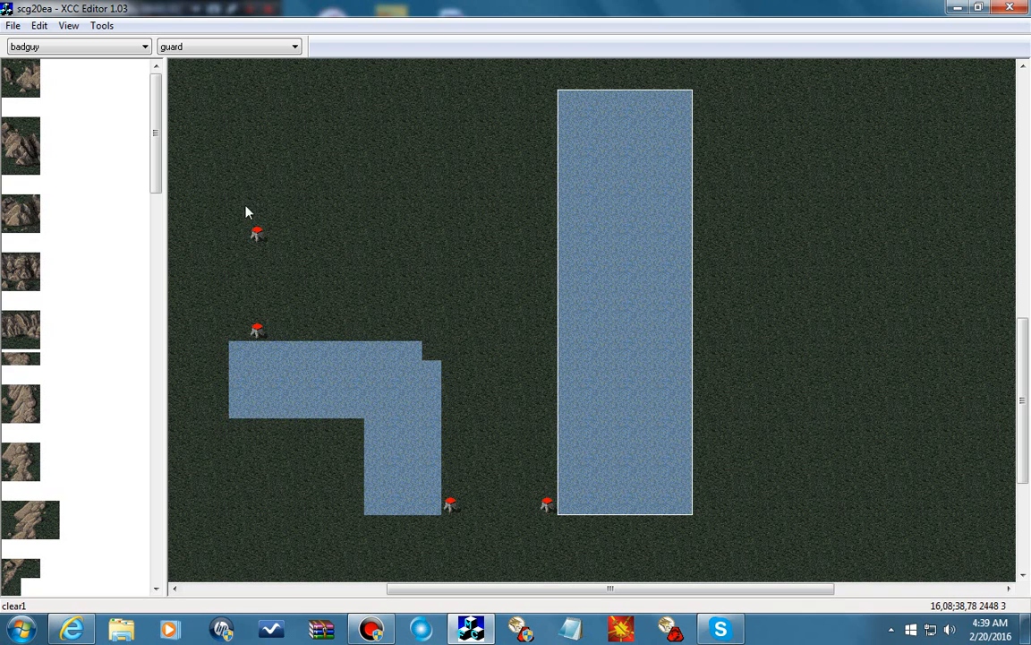
- Fill a wide rectangle above the uppermost guard tower with water, joining it to the top of the tall water column
left_click_drag(227, 220, 556, 92)
right_click(555, 93)
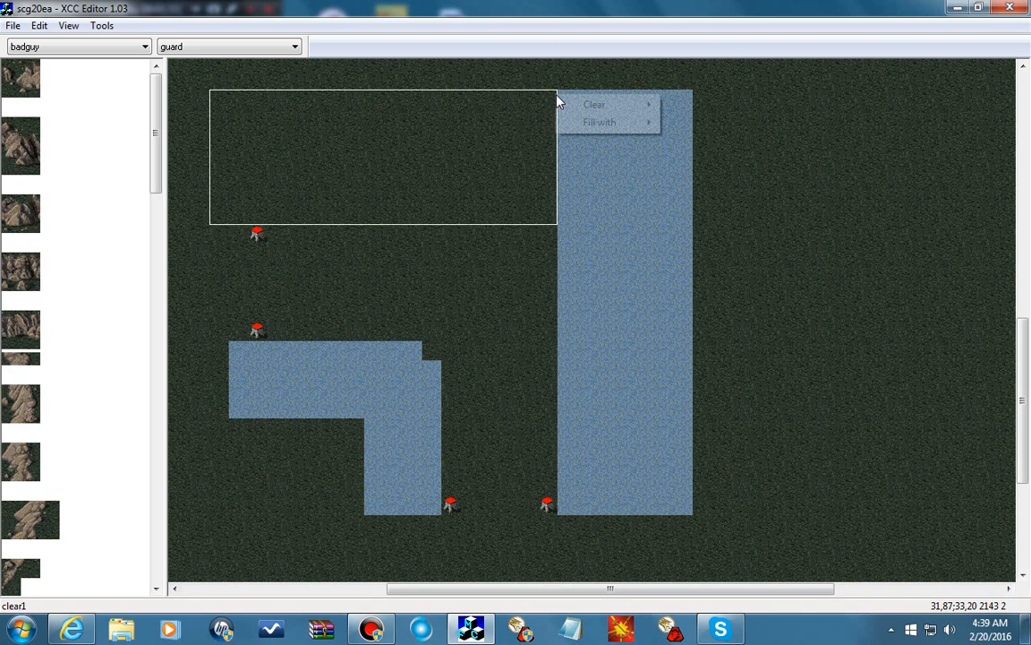
mouse_move(612, 134)
left_click(683, 156)
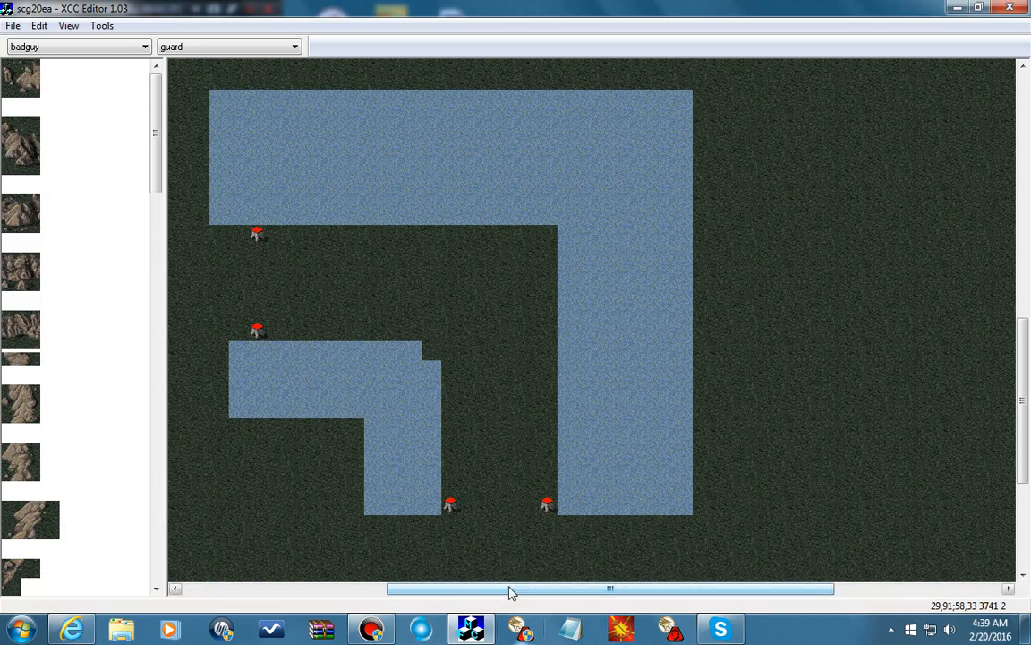
- Place two badguy Light Tanks from the units list inside the bend of the land corridor between the water areas
left_click_drag(512, 589, 387, 604)
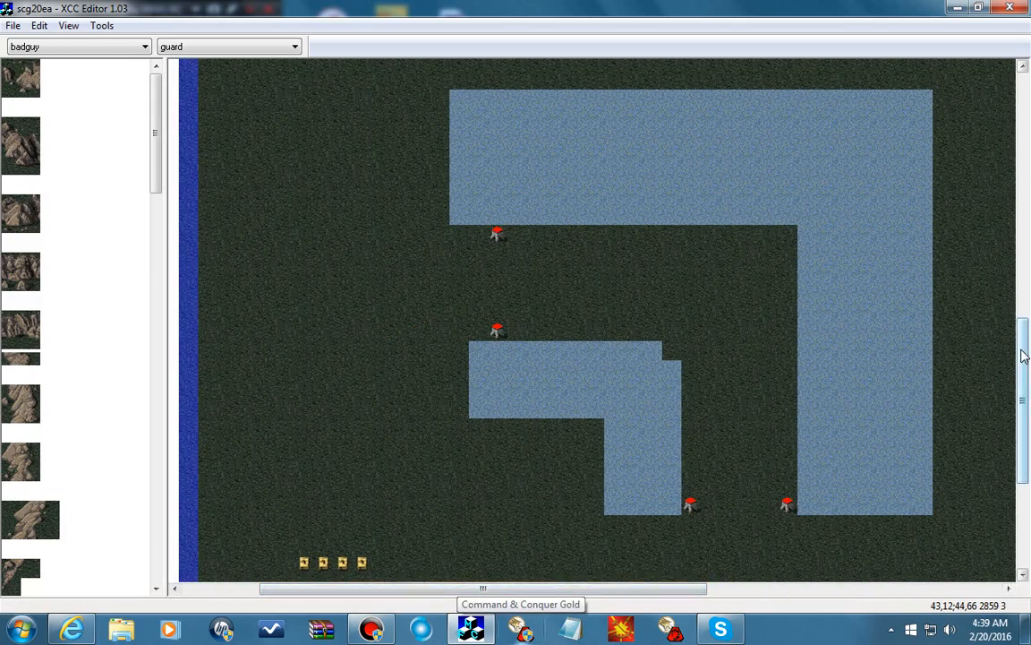
mouse_move(1022, 352)
left_mouse_down()
mouse_move(1024, 388)
mouse_move(1021, 352)
left_mouse_up()
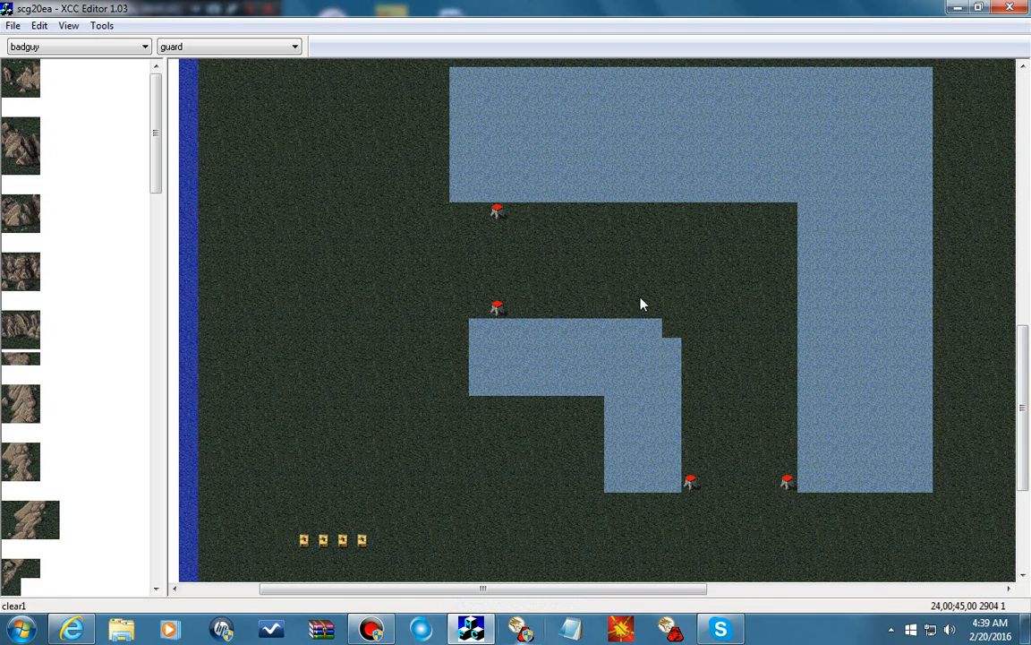
right_click(65, 224)
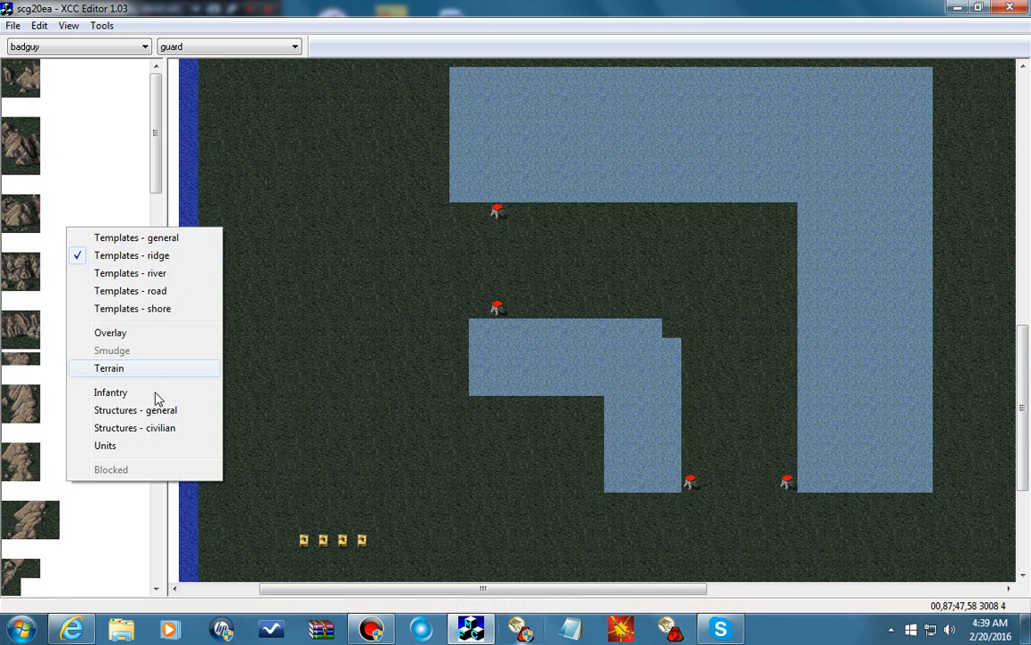
left_click(137, 446)
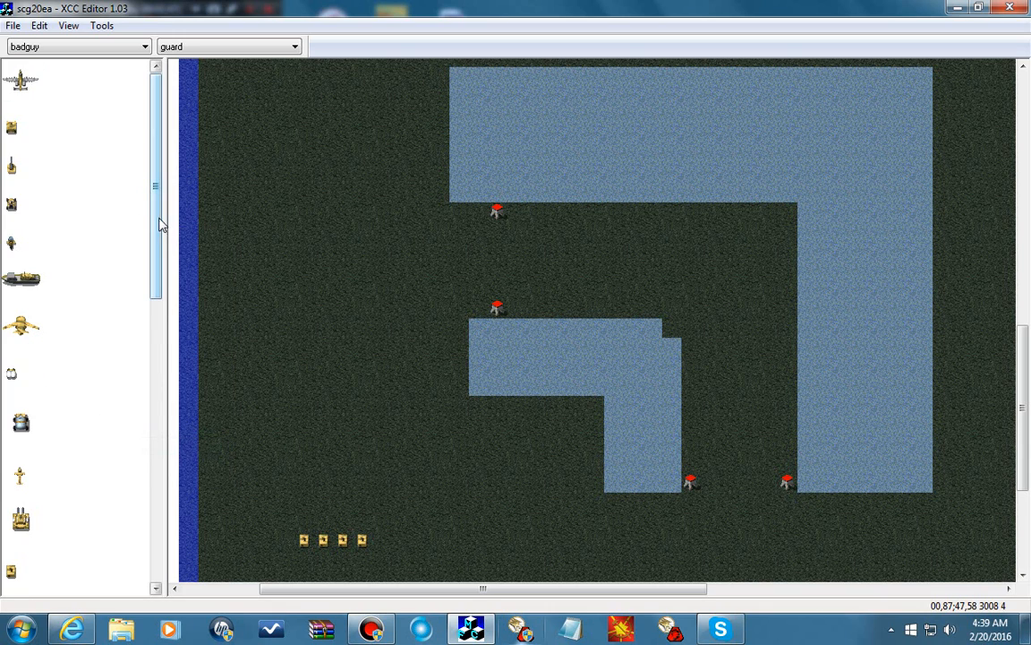
left_click_drag(158, 223, 136, 317)
left_click(8, 450)
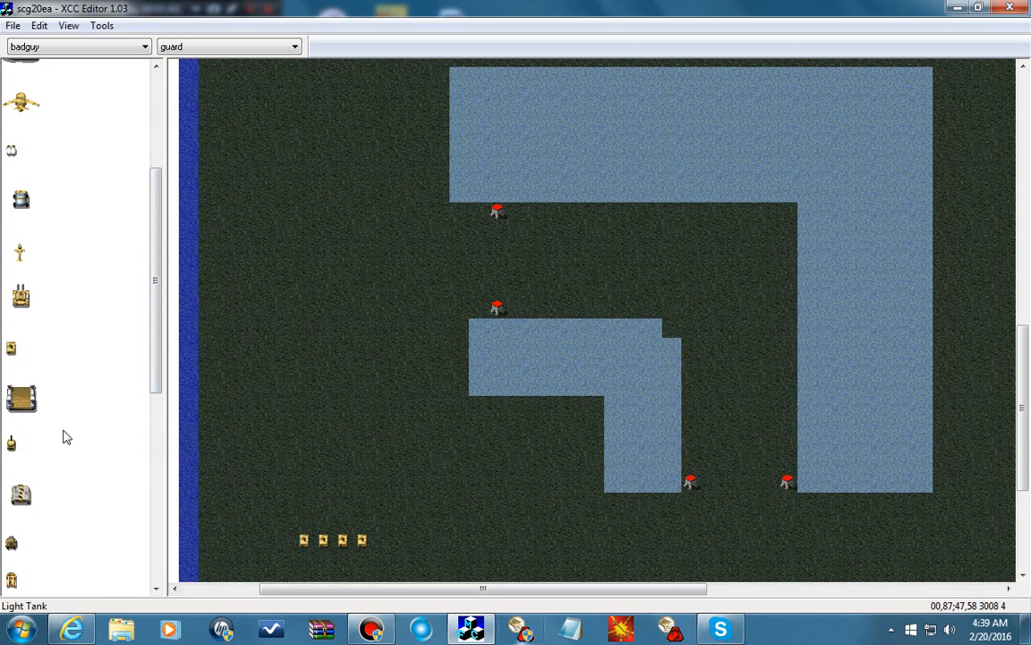
left_click(667, 262)
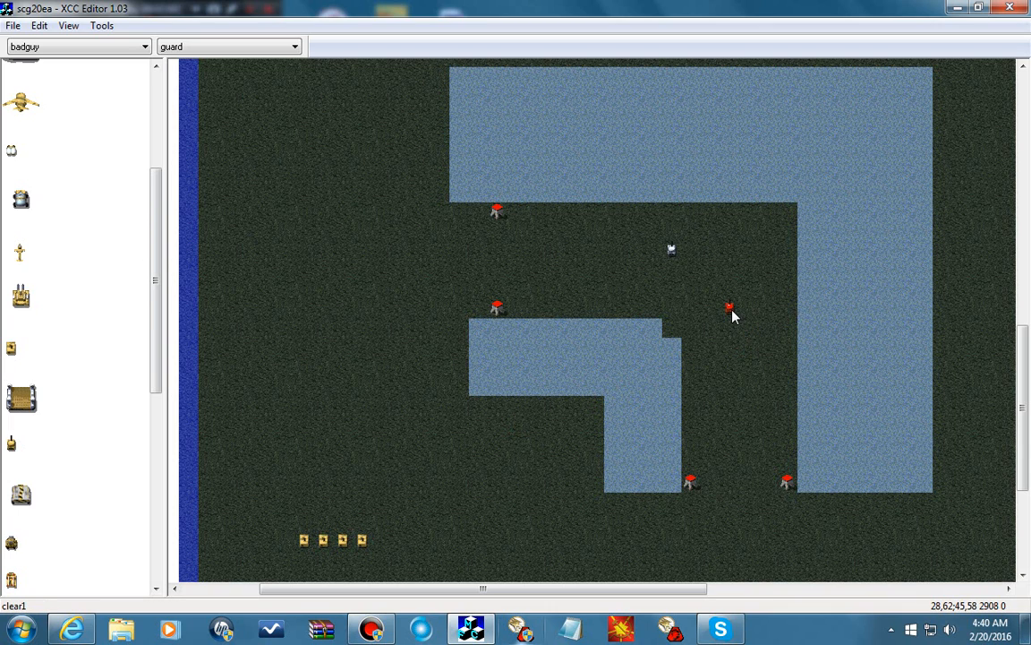
left_click(731, 313)
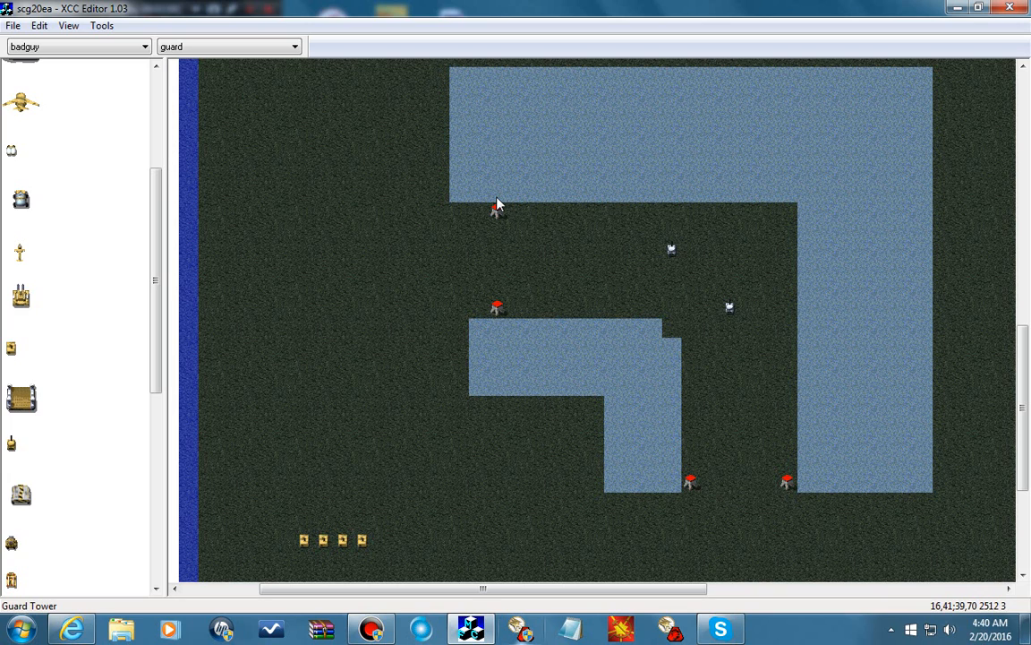
left_click(504, 245)
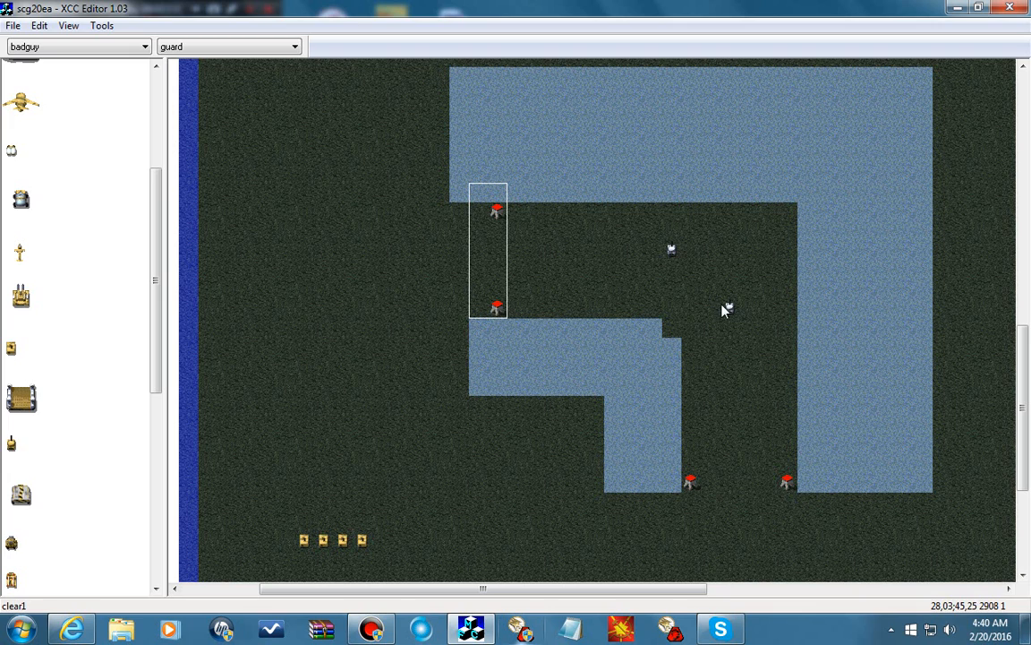
right_click(738, 431)
left_click_drag(697, 490, 822, 488)
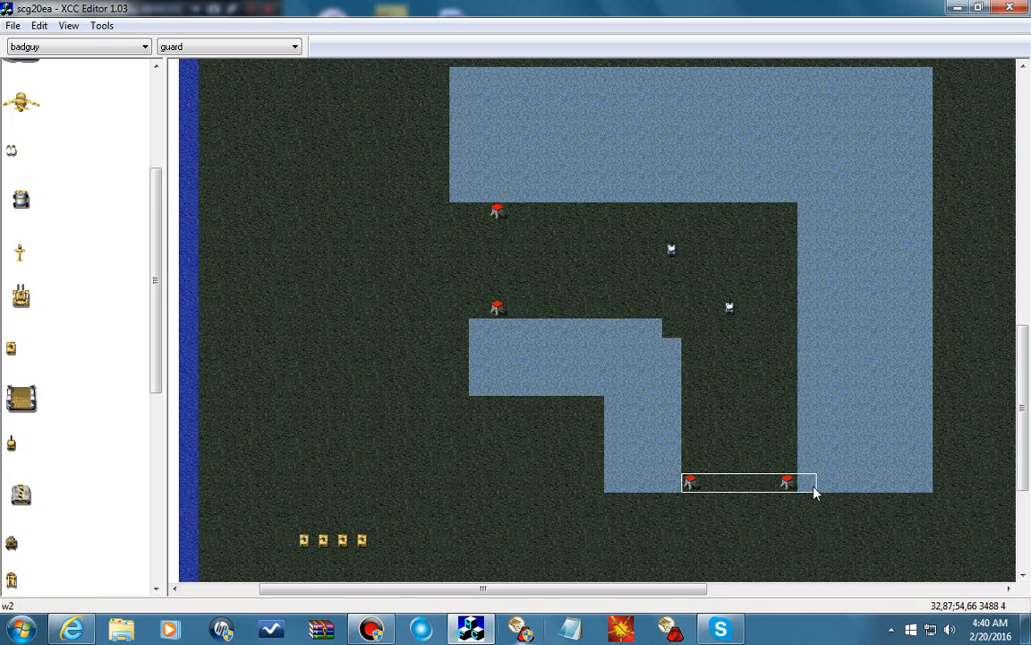
left_click(744, 523)
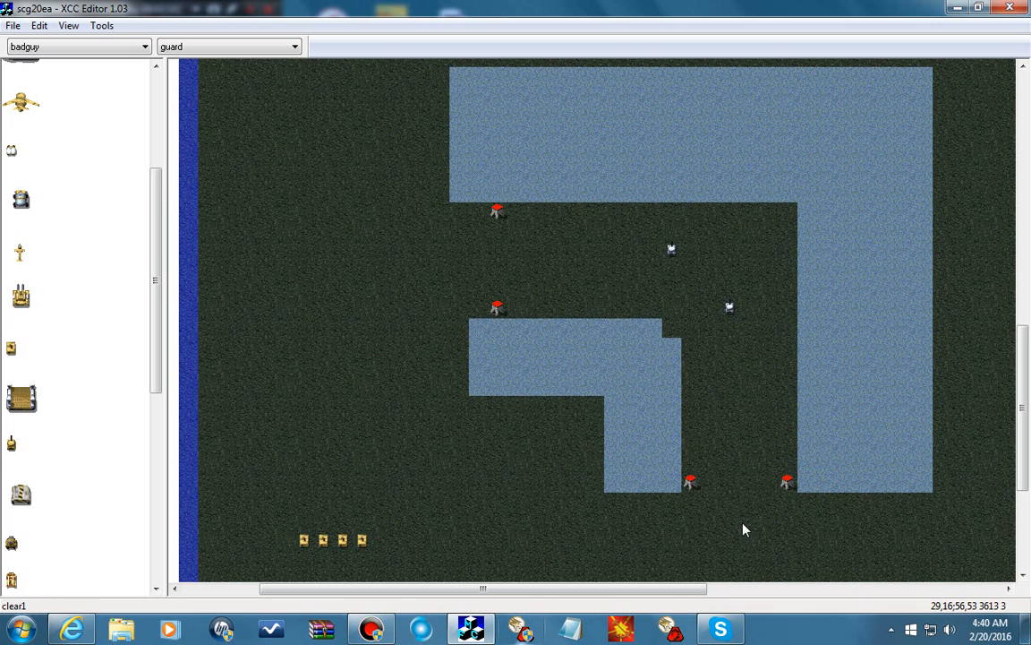
left_click(667, 248)
left_click_drag(1024, 368, 1024, 346)
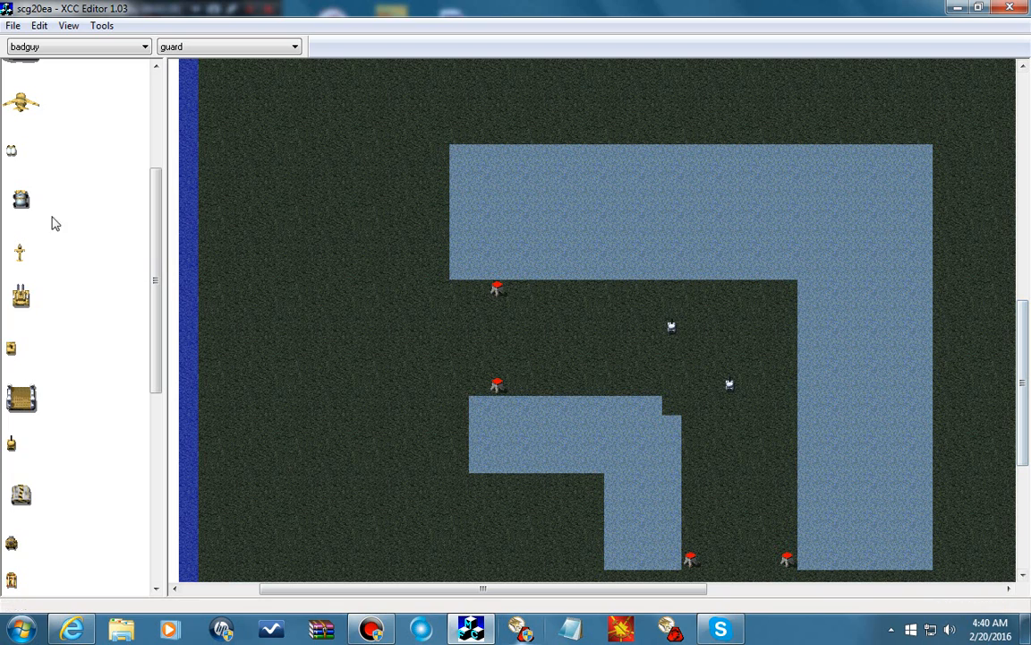
- Place a badguy Harvester on the open land near the map's western border, west of the upper water area
left_click(22, 202)
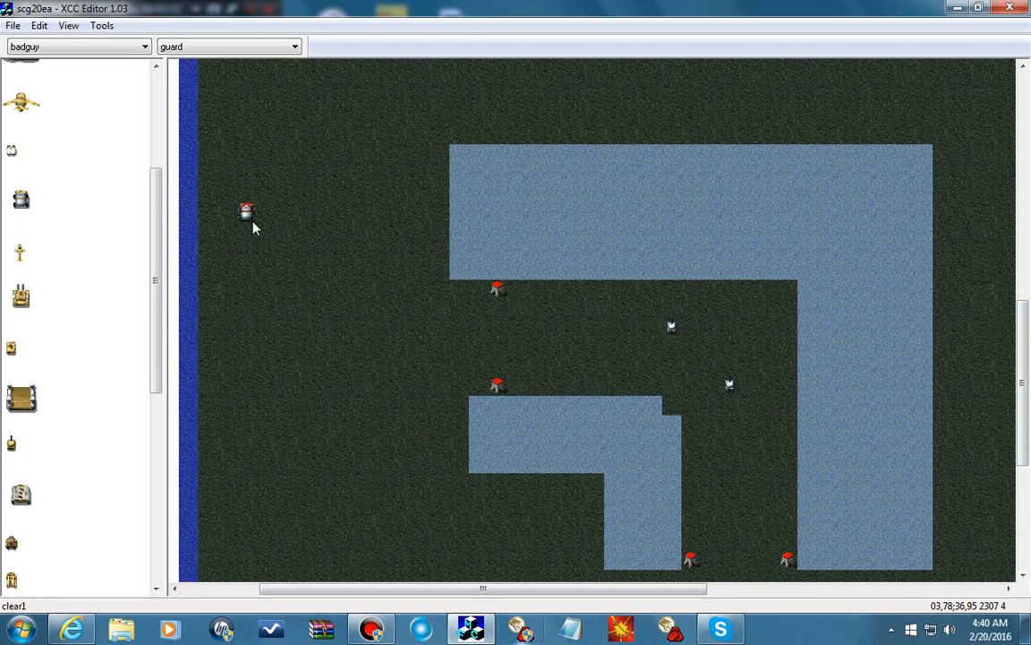
right_click(247, 215)
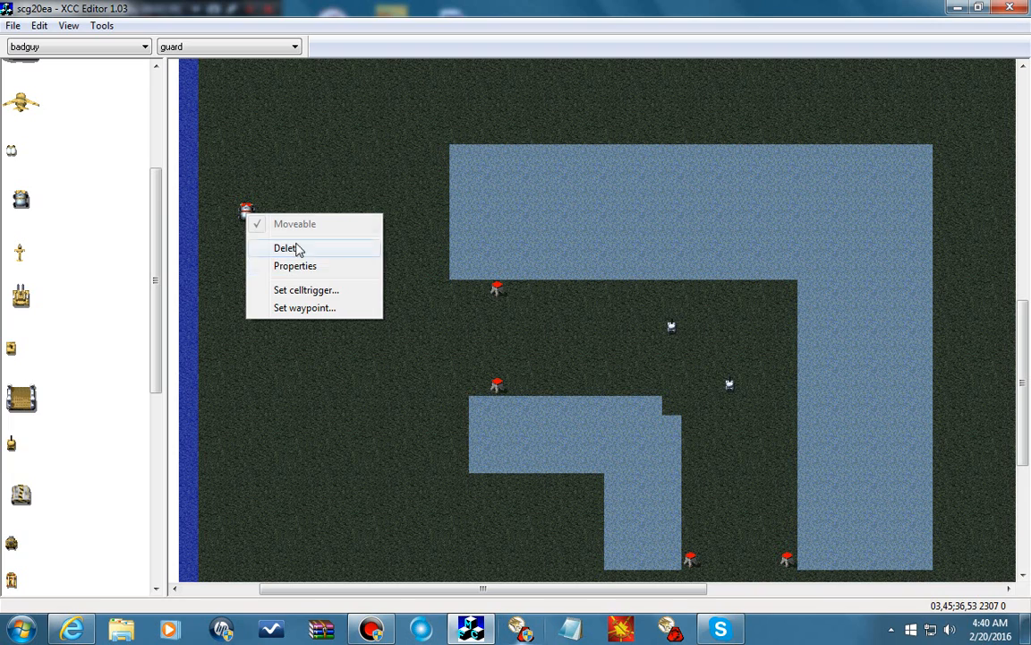
left_click(241, 104)
- Fill a rectangle of land just above the Harvester, against the western map border, with Tiberium
left_click_drag(198, 67, 331, 180)
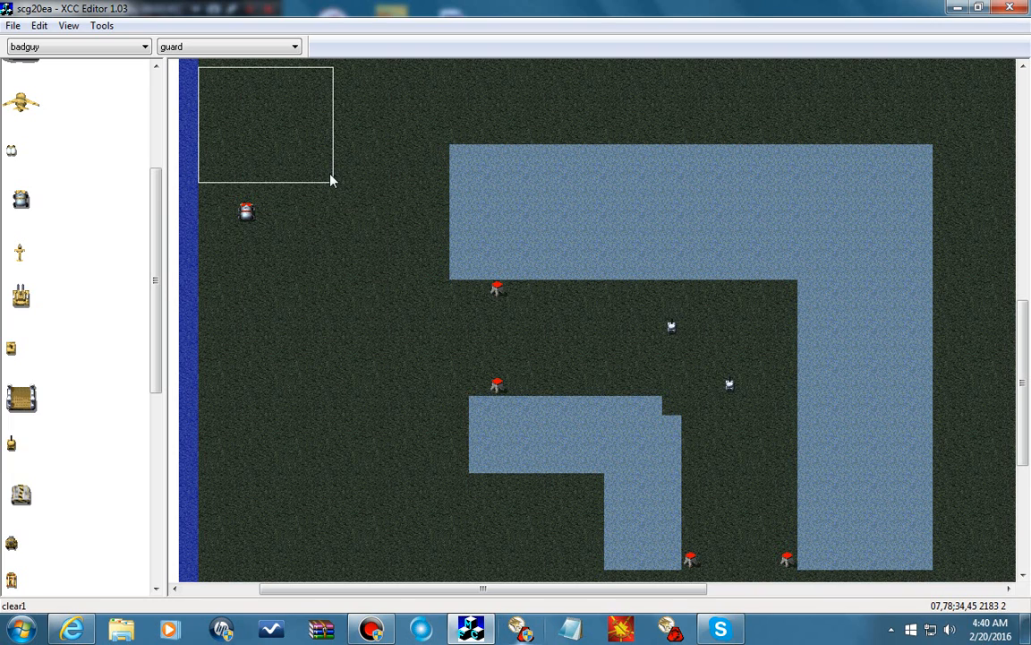
right_click(328, 176)
mouse_move(355, 203)
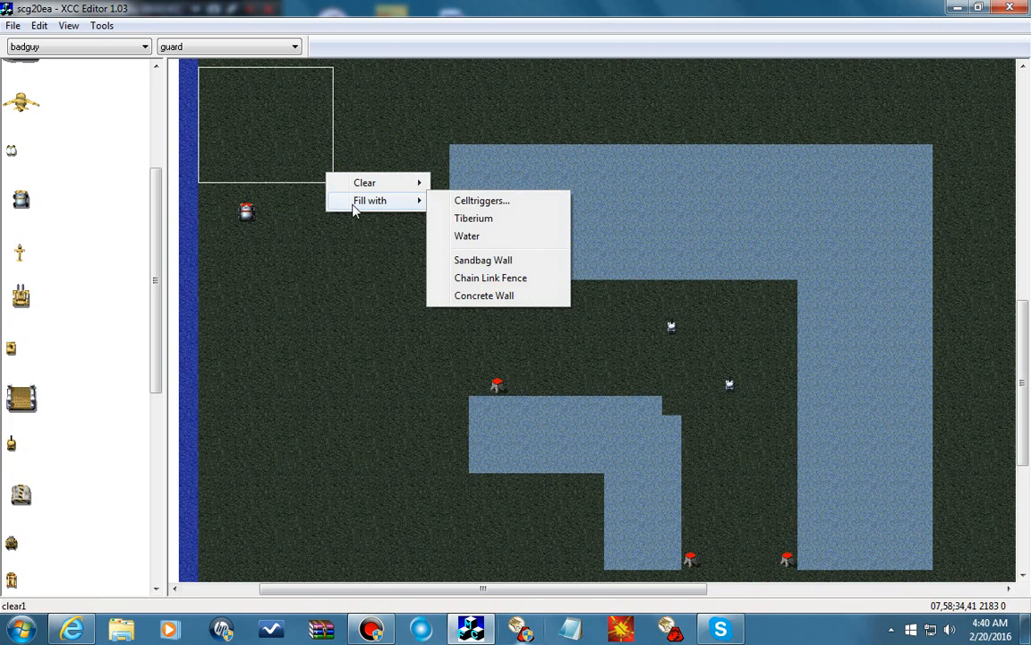
left_click(475, 218)
- Set the Harvester's action to return in its unit properties
right_click(248, 211)
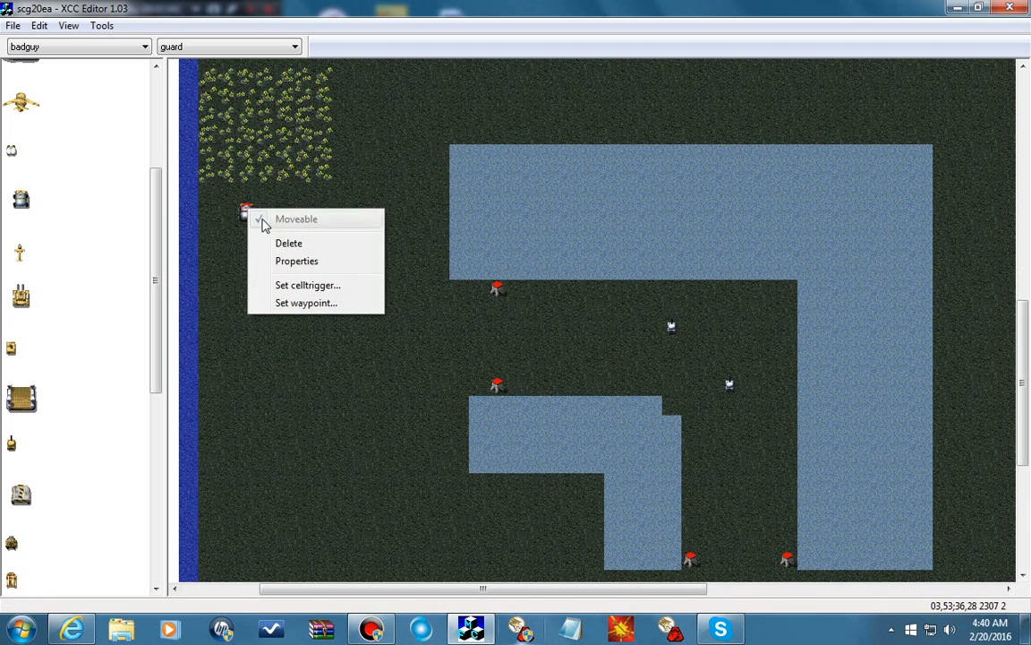
left_click(295, 265)
left_click(492, 358)
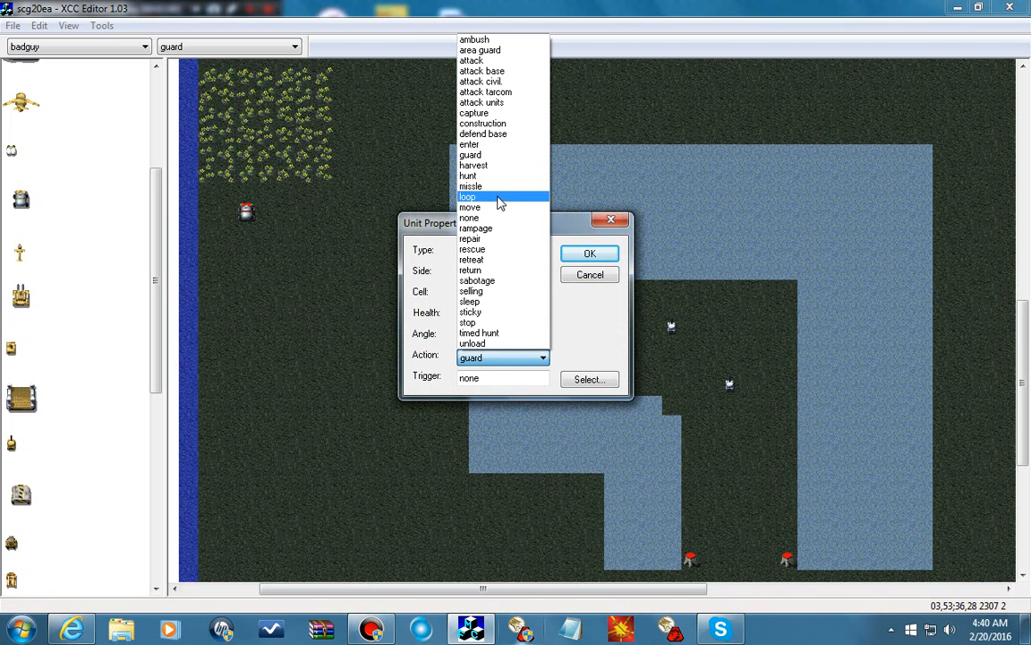
left_click(507, 269)
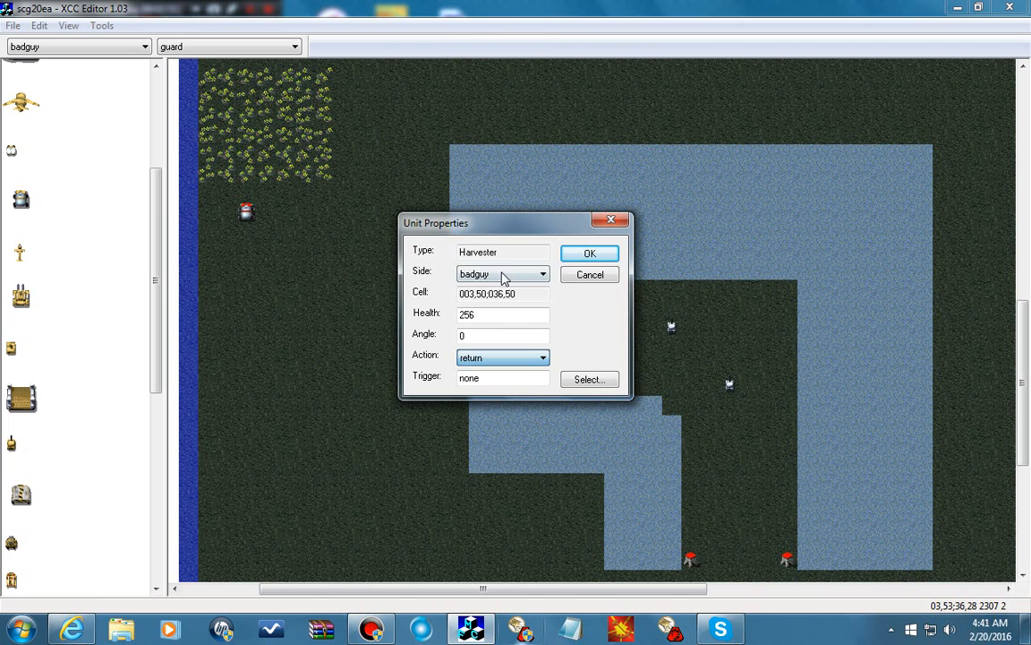
left_click(587, 255)
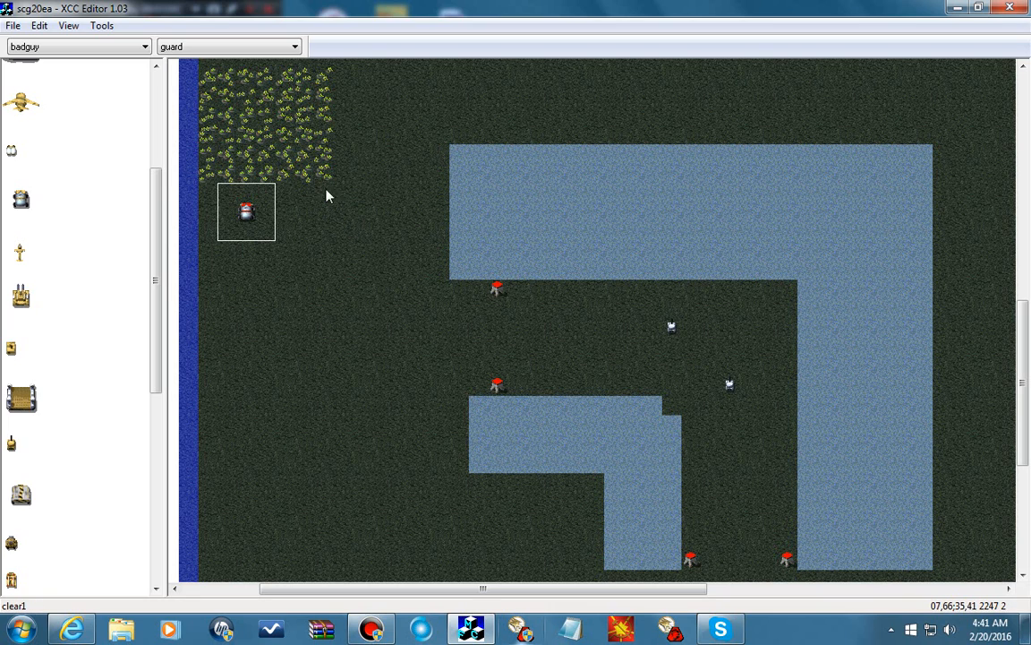
right_click(284, 162)
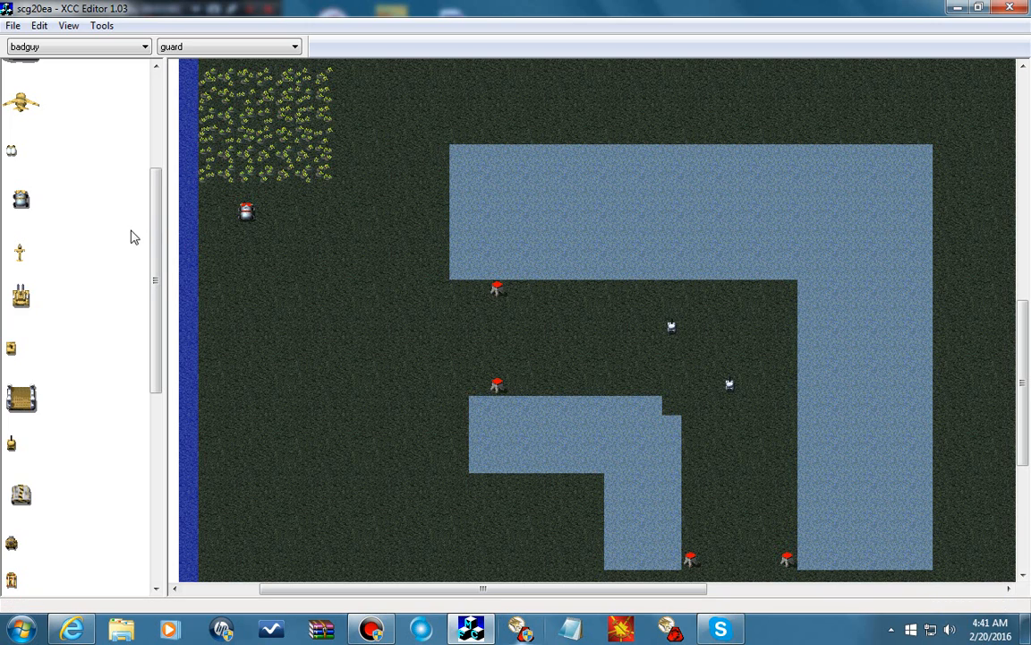
left_click(243, 212)
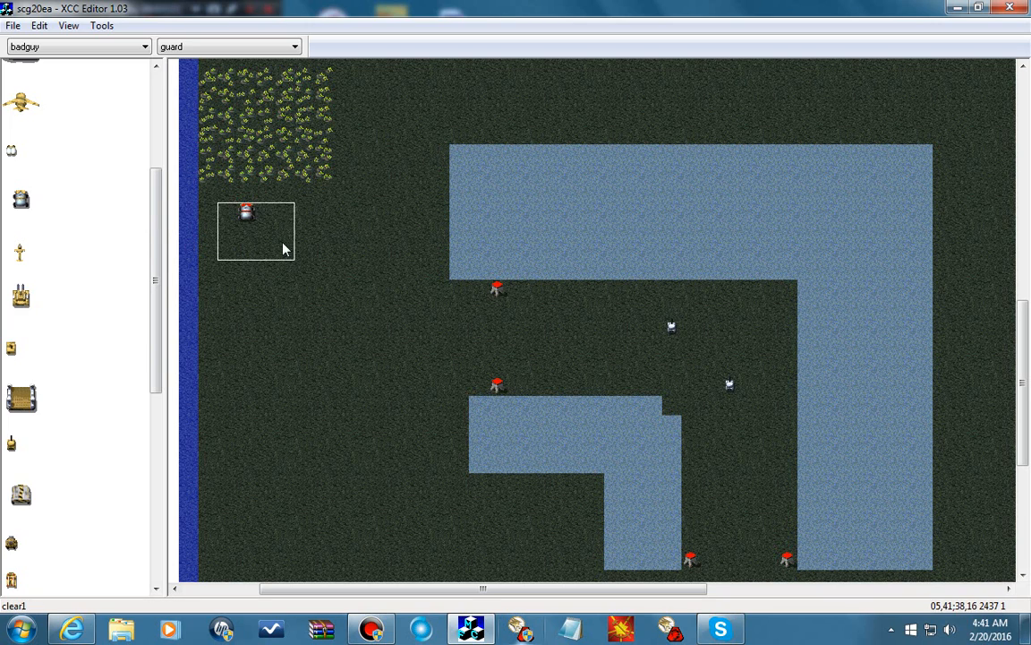
- Place a badguy Advanced Power Plant from the general structures just to the right of the Harvester
right_click(95, 218)
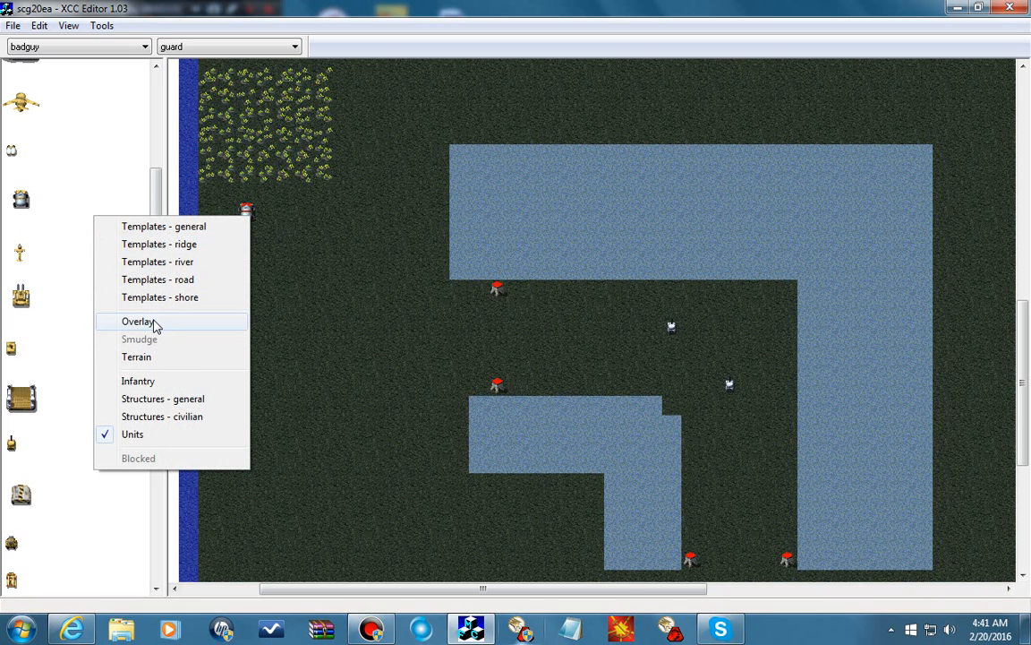
left_click(161, 399)
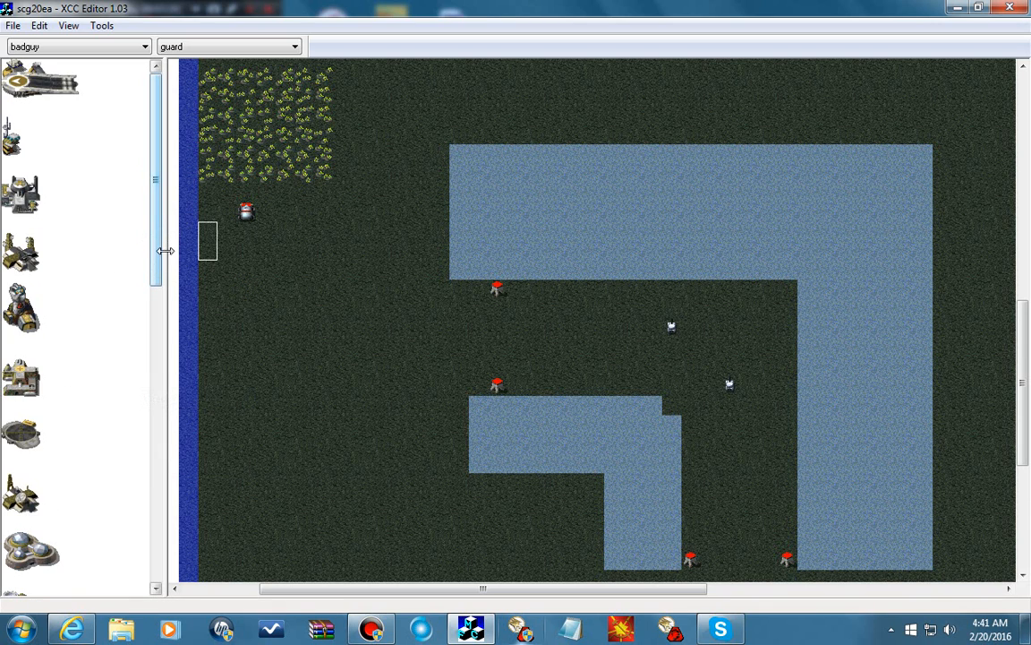
left_click_drag(159, 272, 126, 425)
left_click(18, 423)
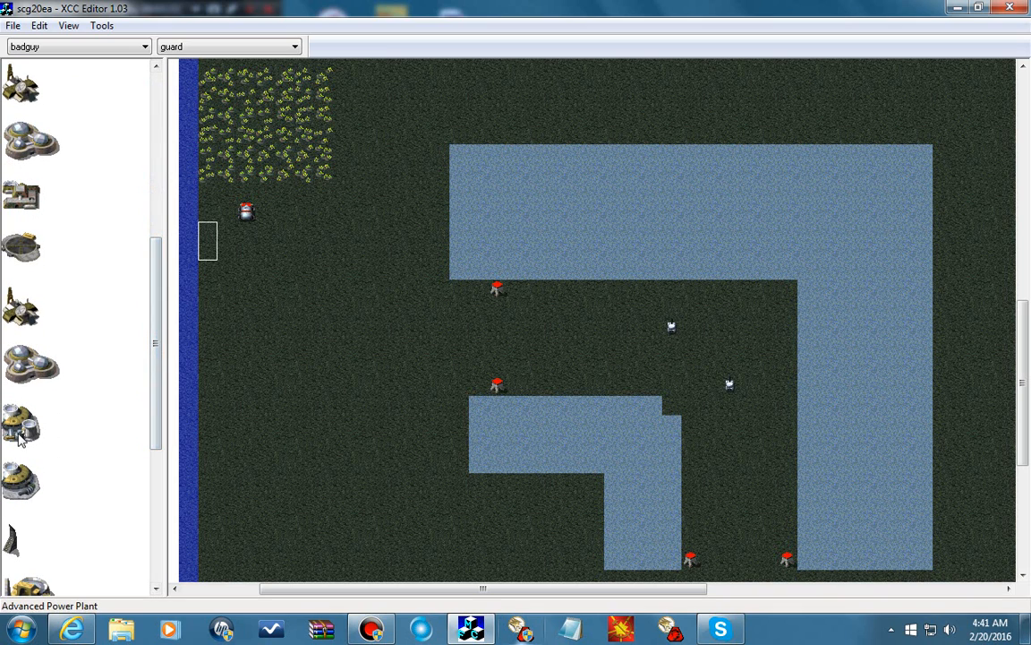
left_click(338, 231)
left_click(280, 220)
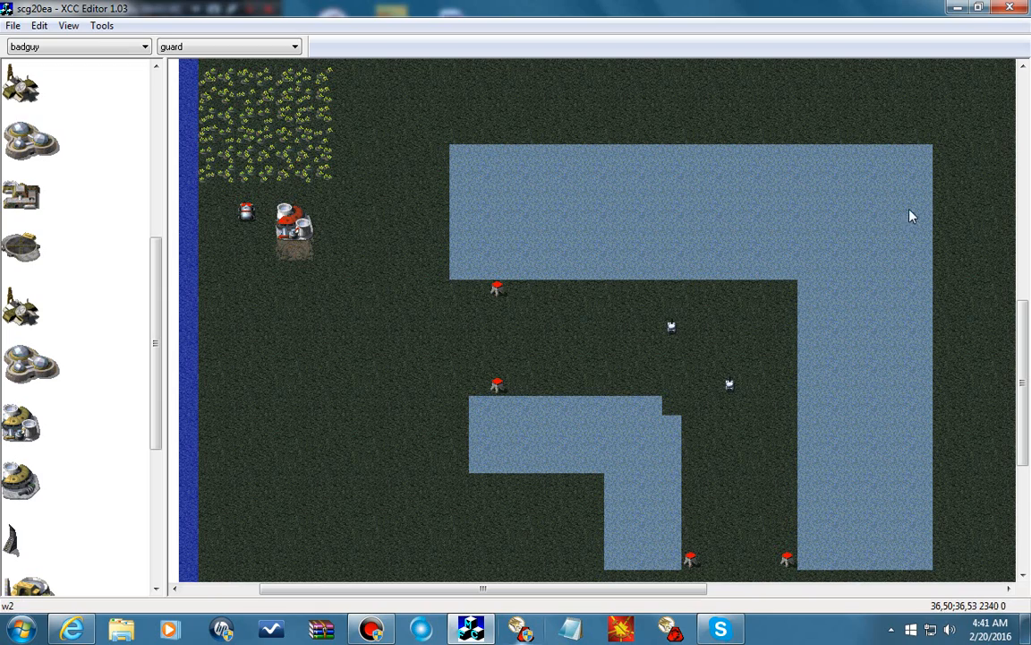
- Set waypoint 0 on the land just outside the gap between the two upper-left guard towers
scroll(1027, 325, "down", 3)
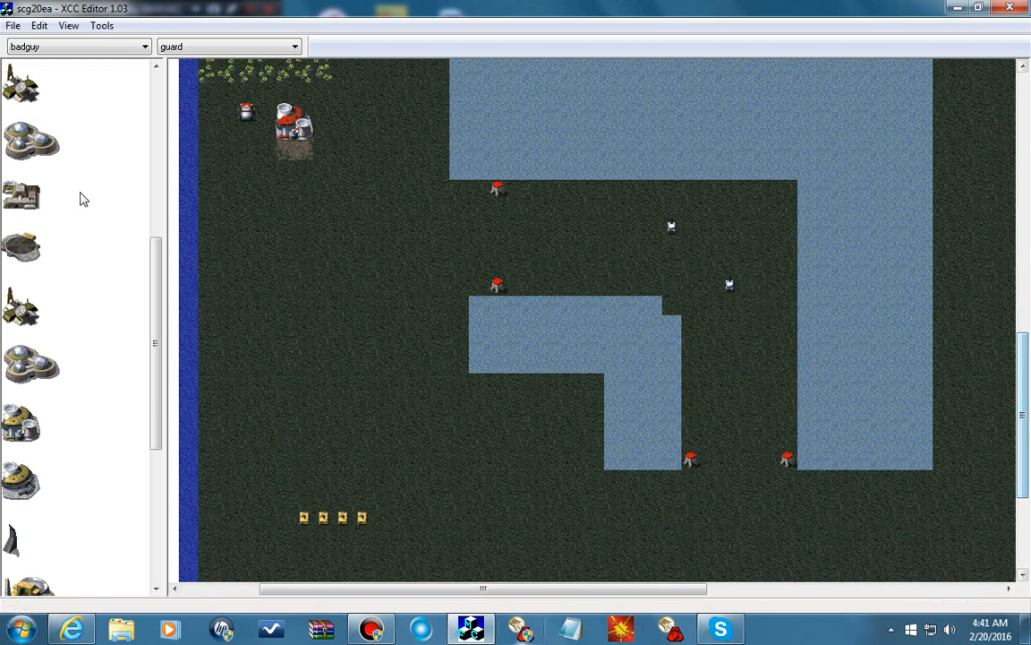
left_click_drag(526, 162, 452, 330)
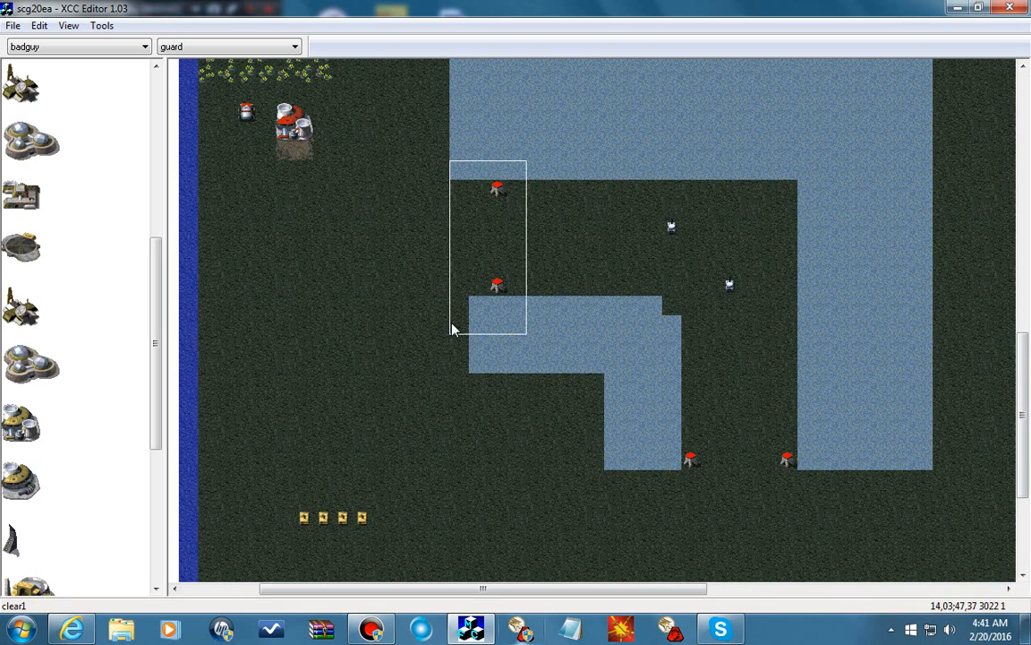
left_click(380, 234)
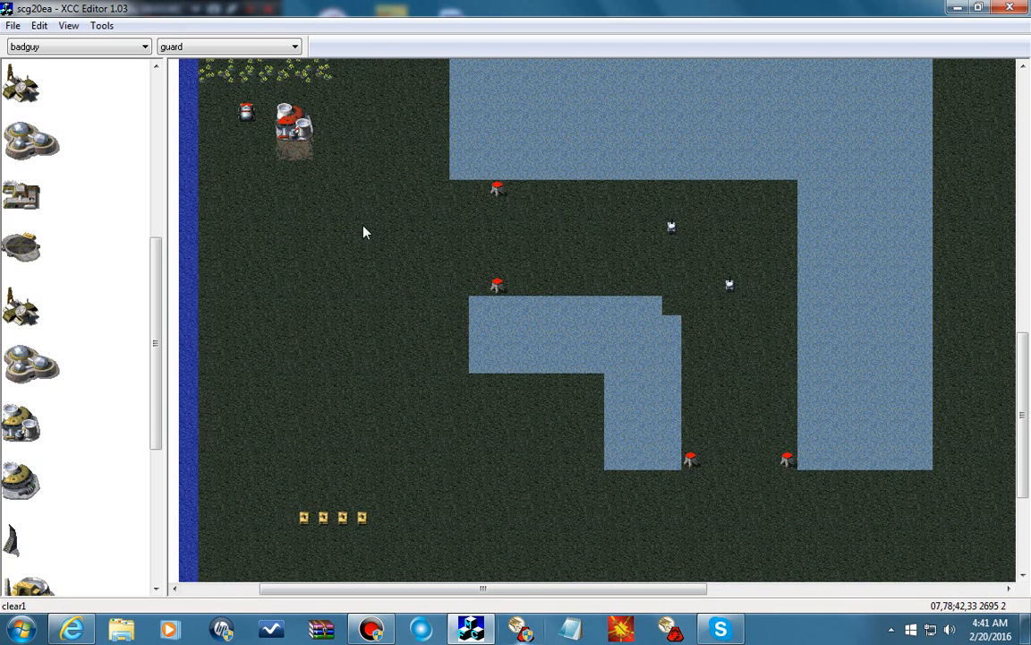
right_click(445, 242)
left_click_drag(431, 219, 464, 238)
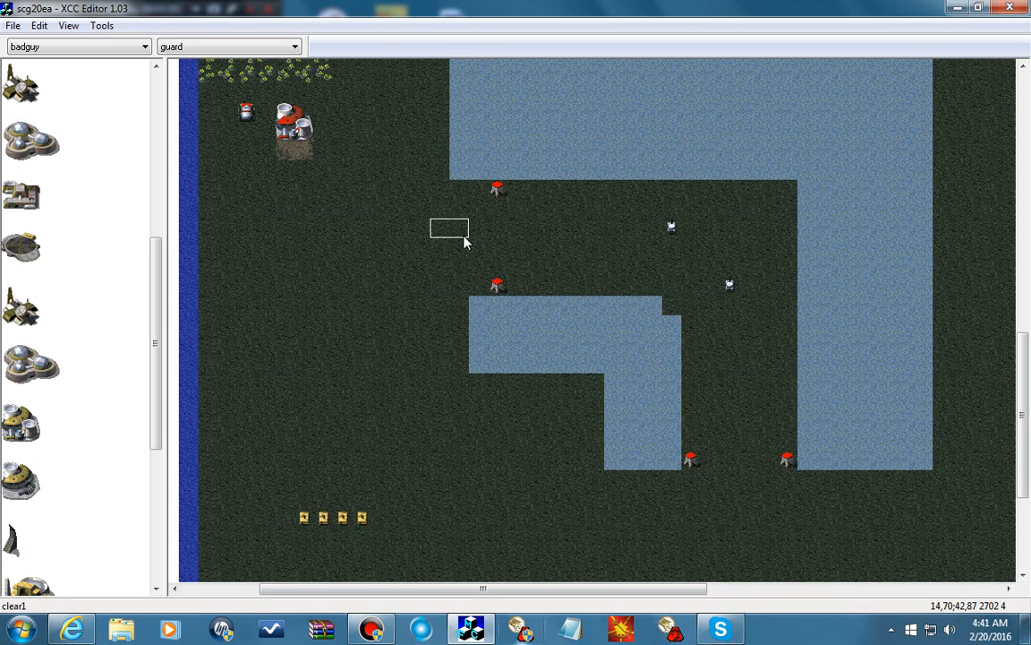
right_click(454, 243)
left_click(523, 331)
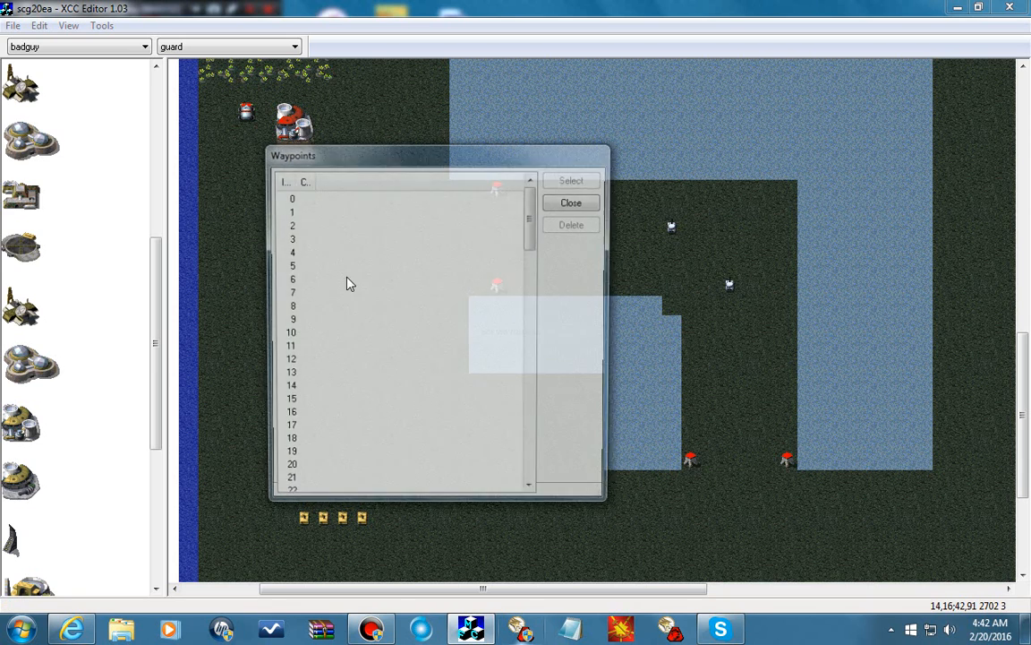
left_click(296, 198)
left_click(573, 179)
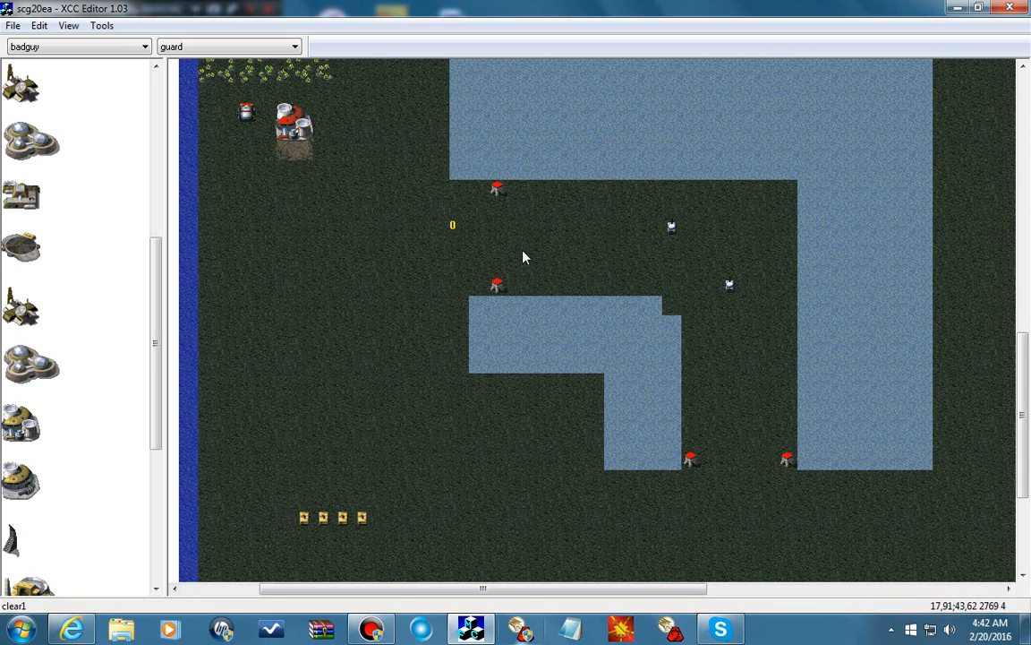
- Set waypoint 1 on the land just below the gap between the lower pair of guard towers
left_click_drag(510, 232, 471, 229)
left_click_drag(1023, 414, 1022, 454)
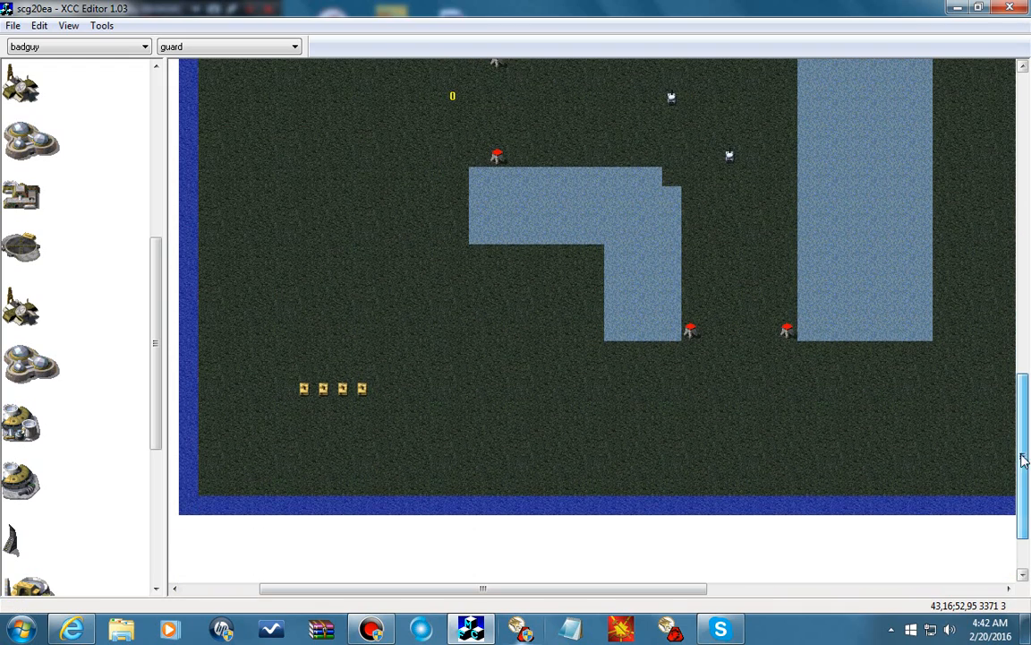
right_click(727, 367)
left_click(775, 459)
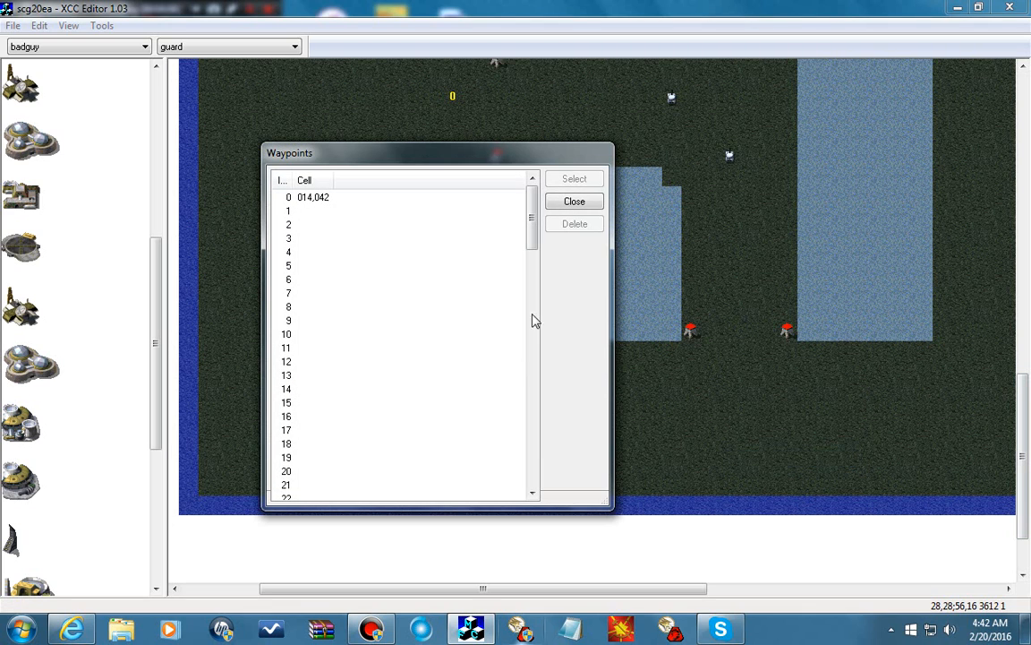
left_click(309, 211)
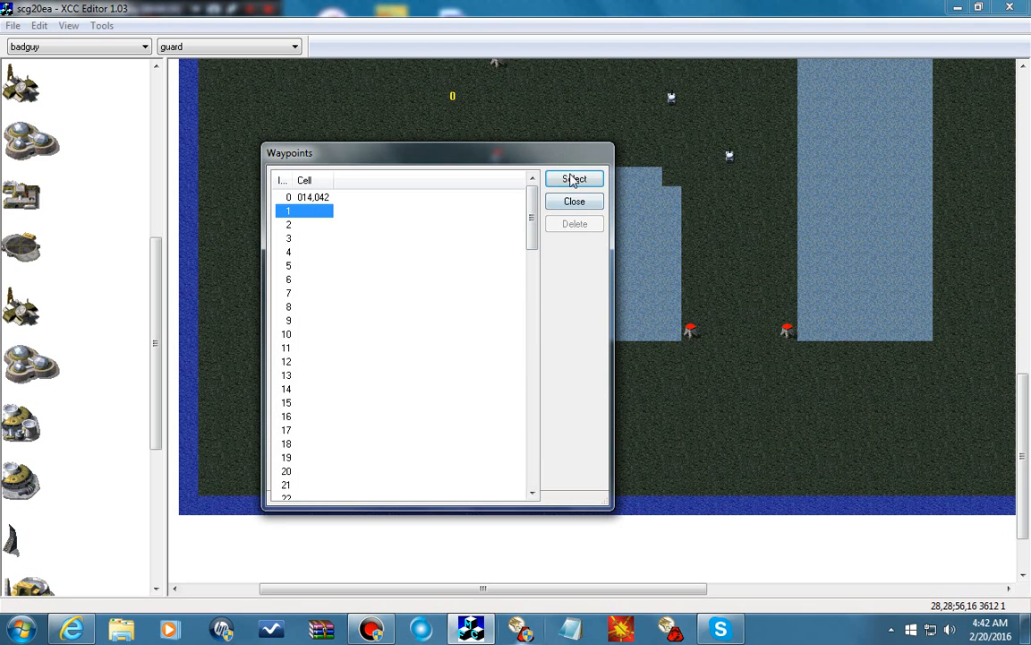
left_click(574, 180)
scroll(1004, 346, "up", 3)
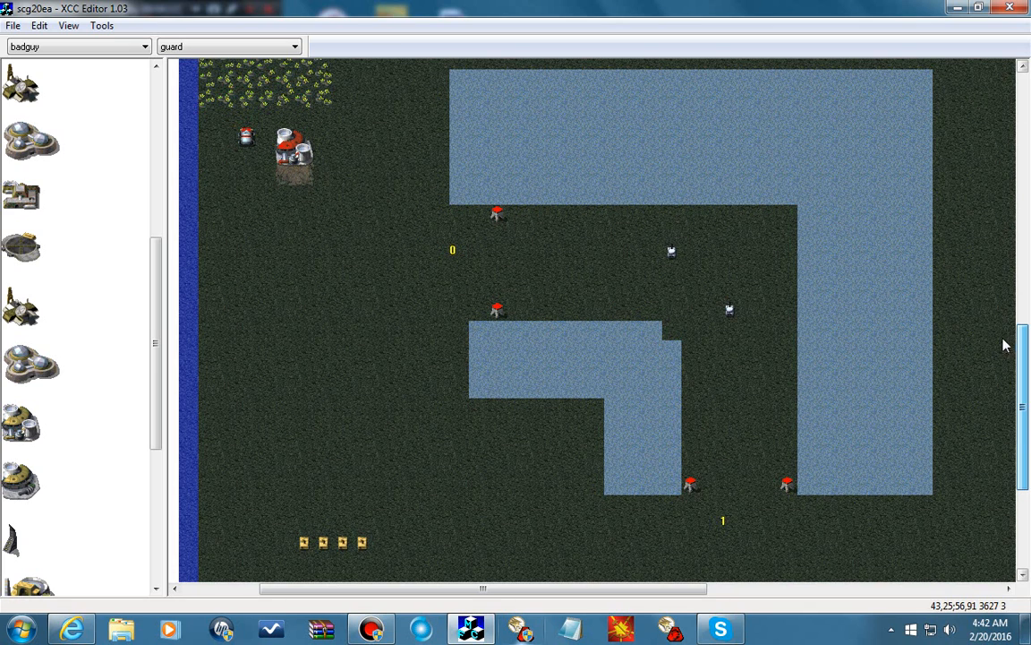
left_click(39, 26)
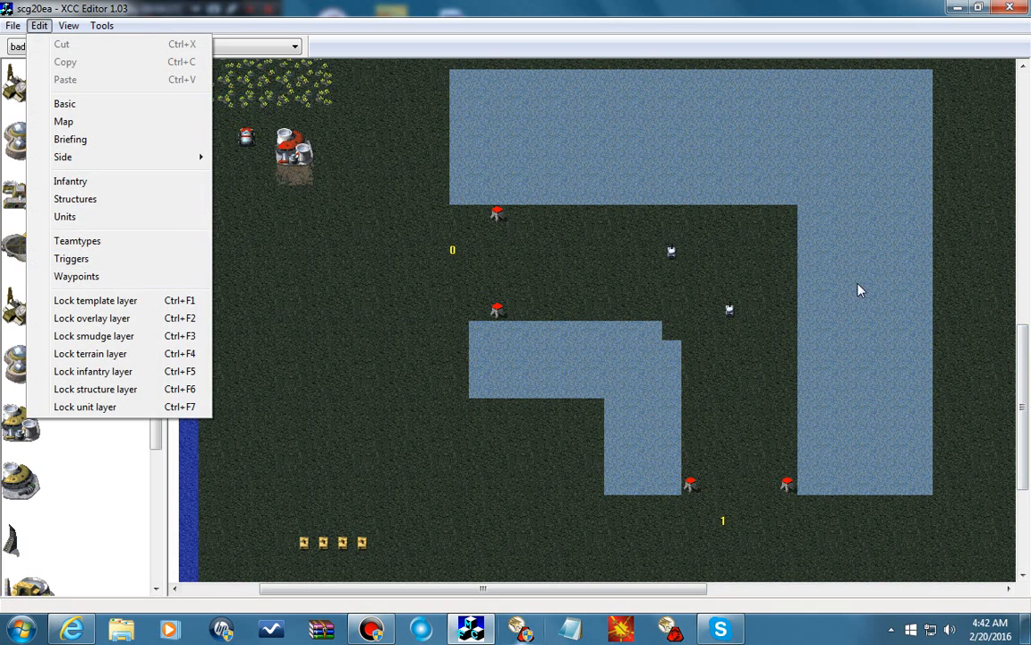
left_click(1018, 408)
scroll(1018, 408, "down", 2)
scroll(1018, 409, "down", 1)
left_click_drag(662, 357, 817, 415)
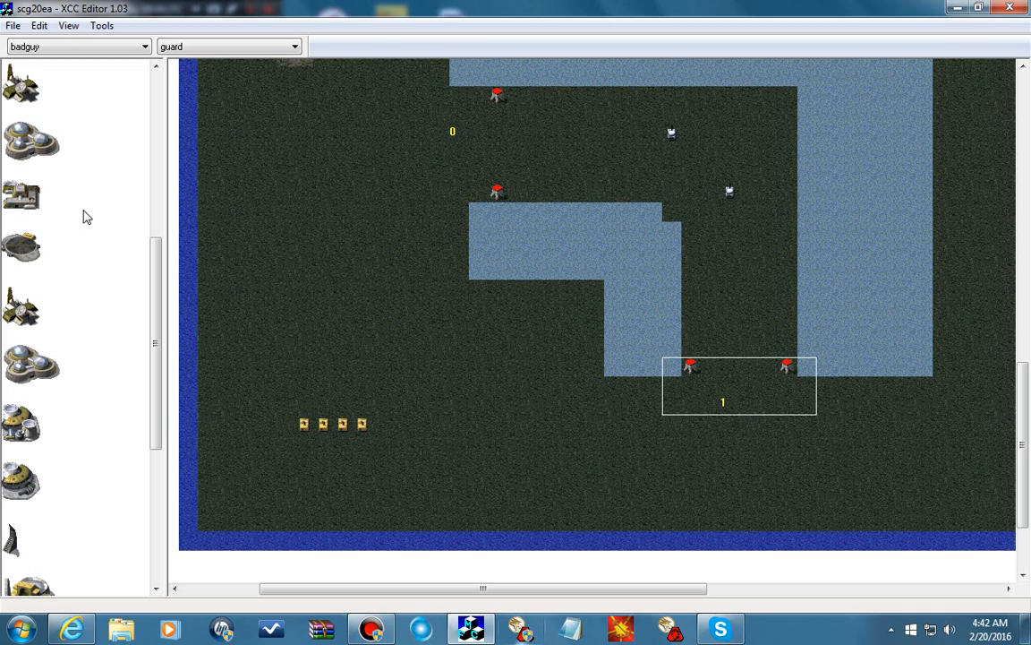
left_click_drag(1026, 422, 1026, 372)
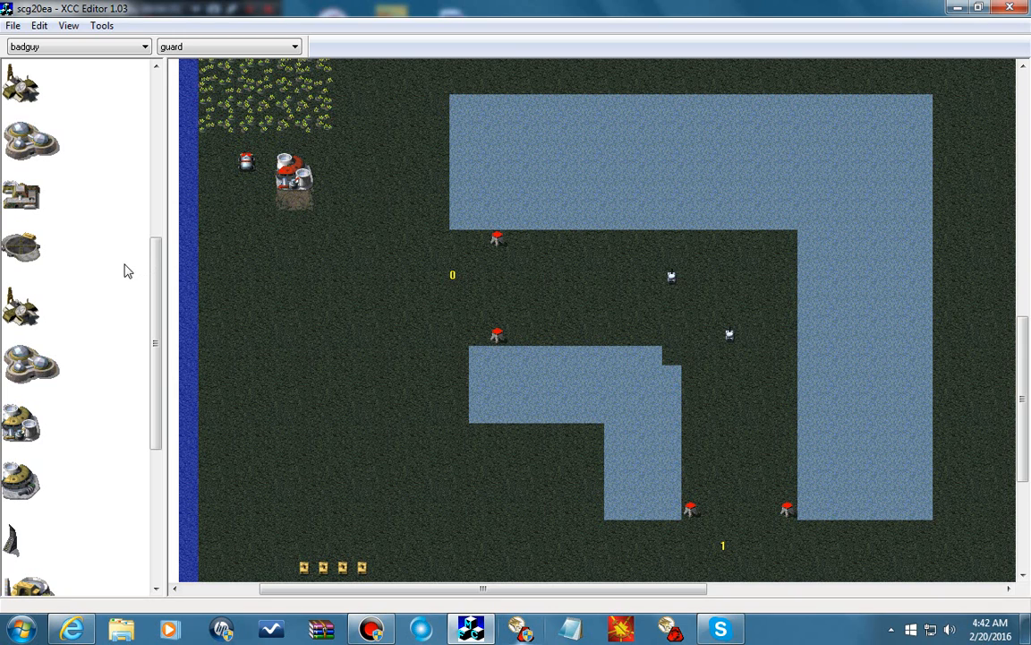
- Create a new teamtype named dfns1 for side badguy with U1 set to 30
left_click(39, 26)
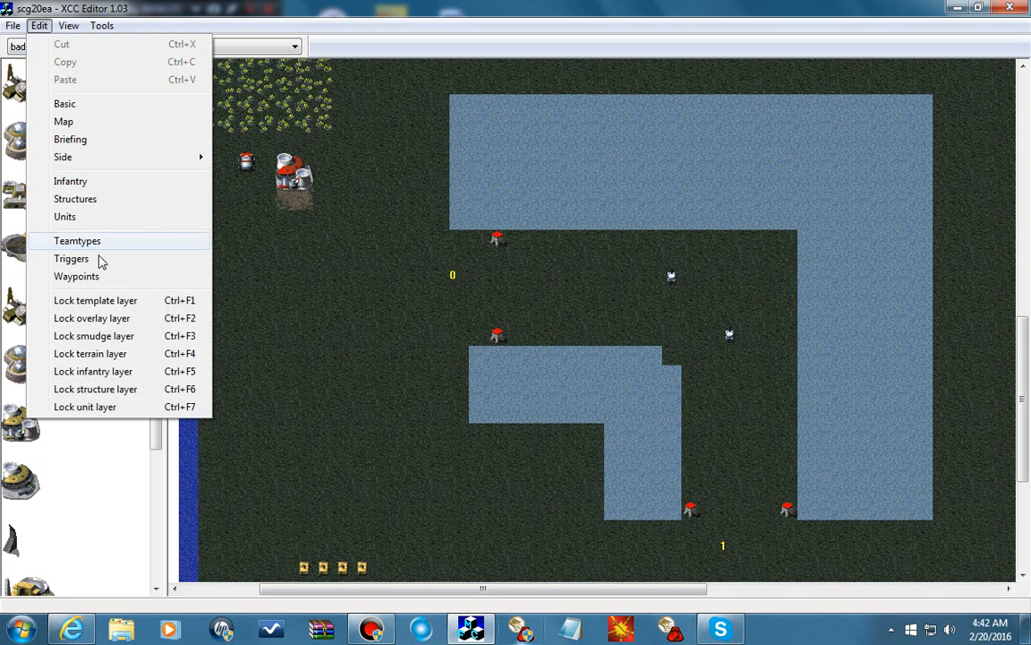
left_click(98, 240)
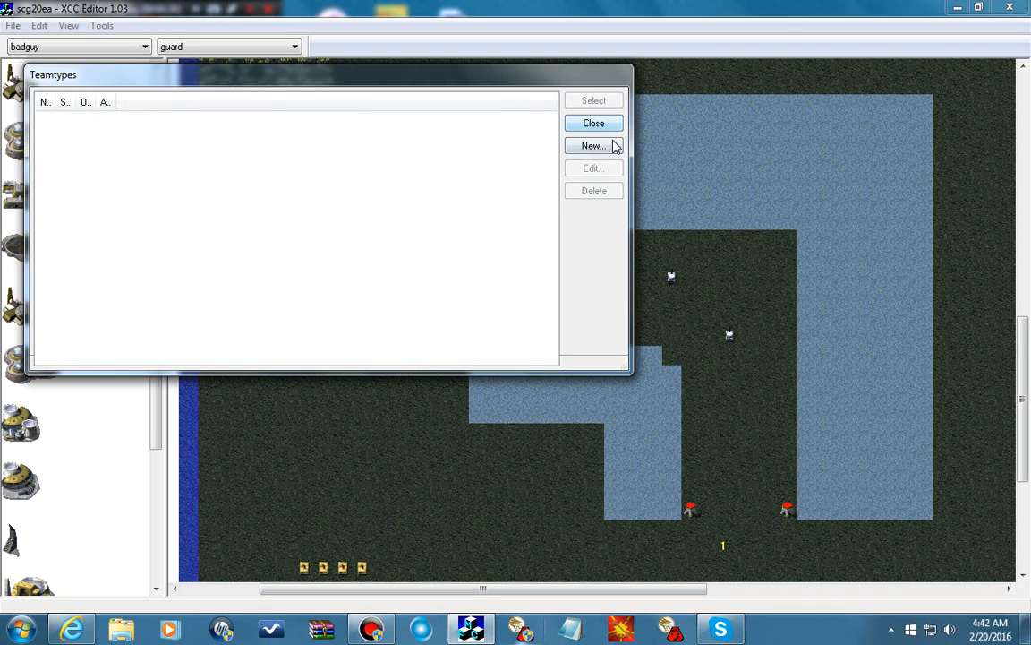
left_click(591, 145)
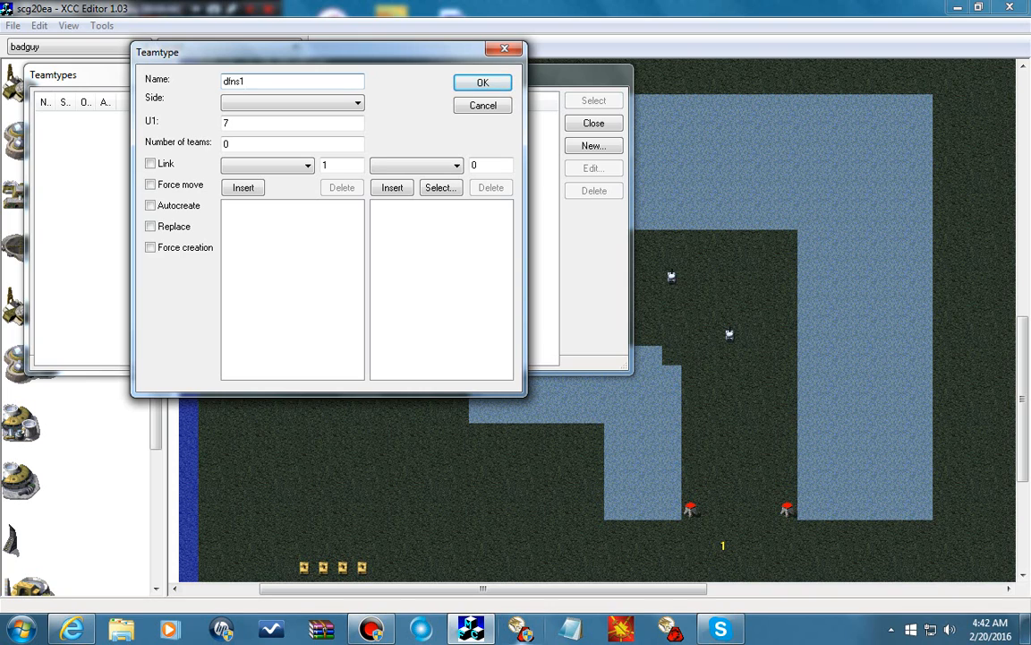
key("Tab")
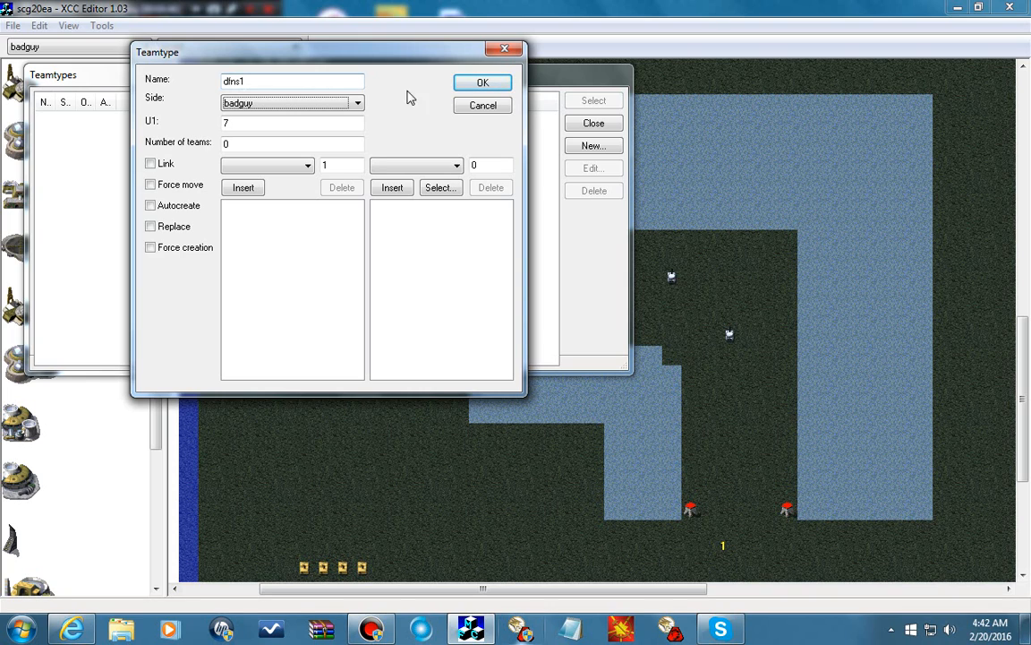
key("Tab")
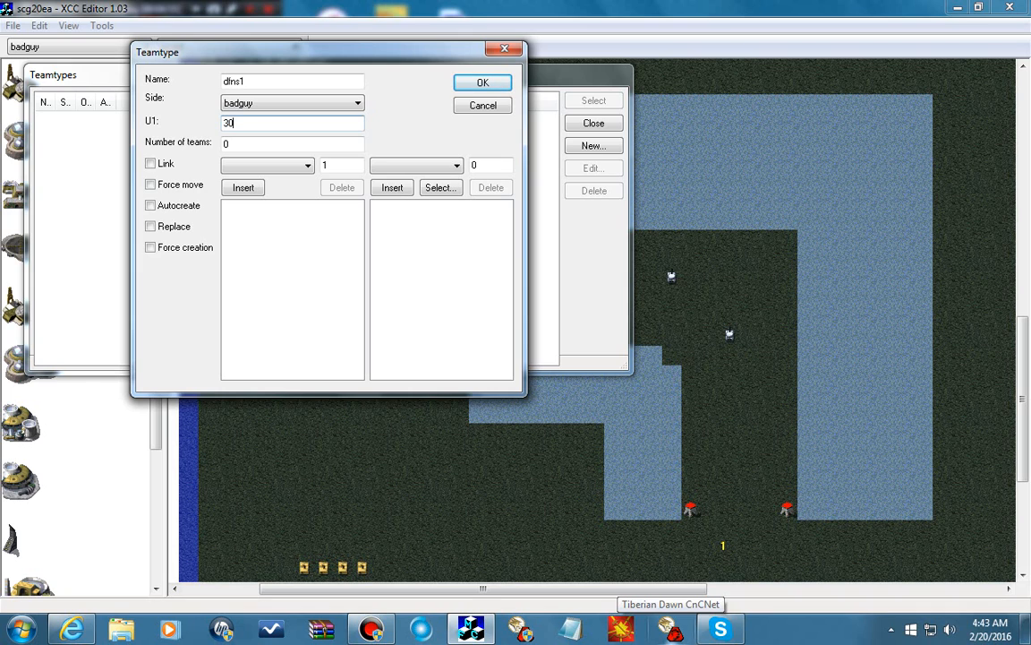
left_click(463, 82)
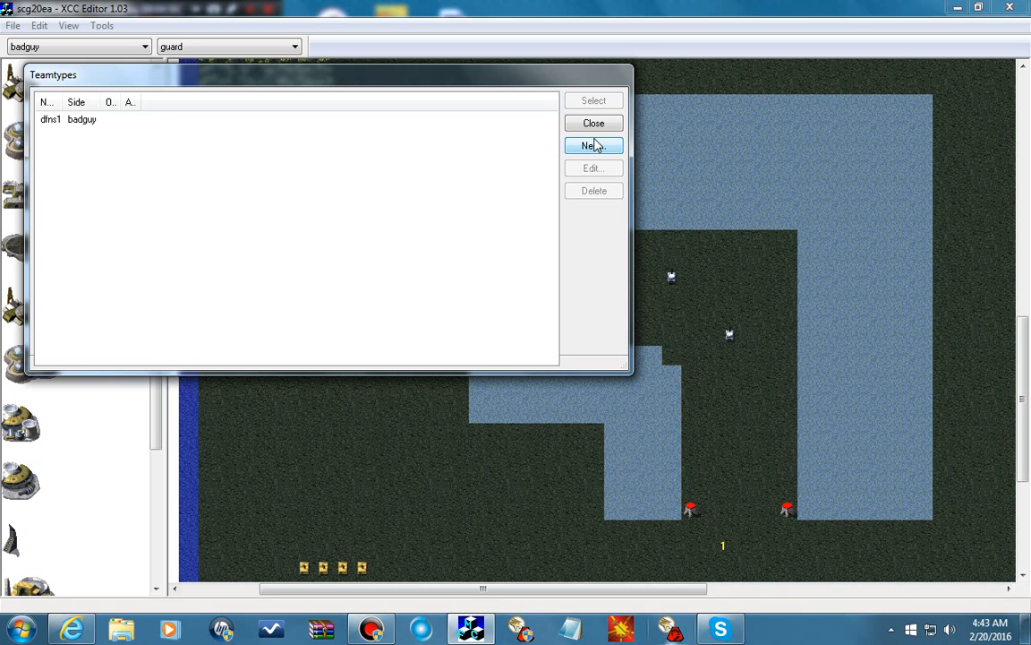
- Edit the dfns1 teamtype and add one Light Tank to its units
left_click(78, 119)
left_click(582, 168)
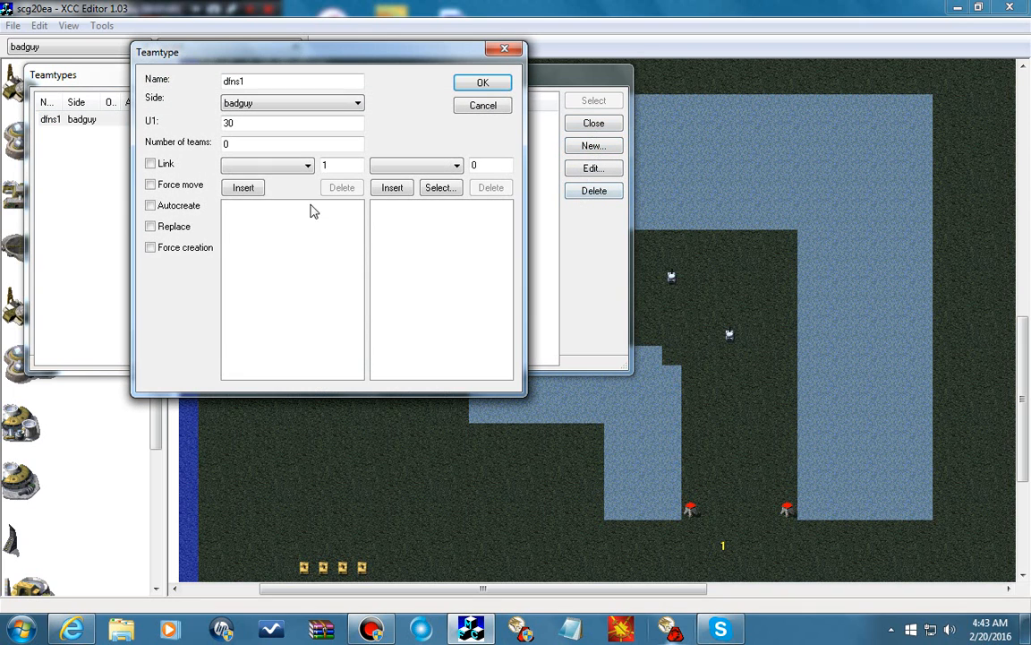
left_click(251, 167)
scroll(253, 461, "down", 5)
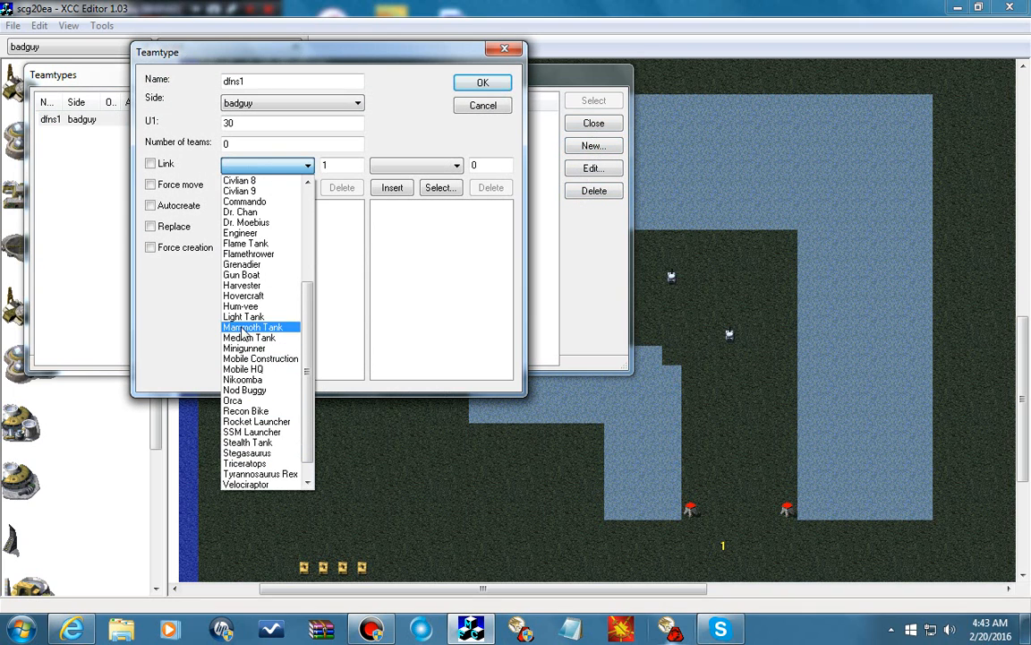
left_click(244, 320)
left_click(243, 187)
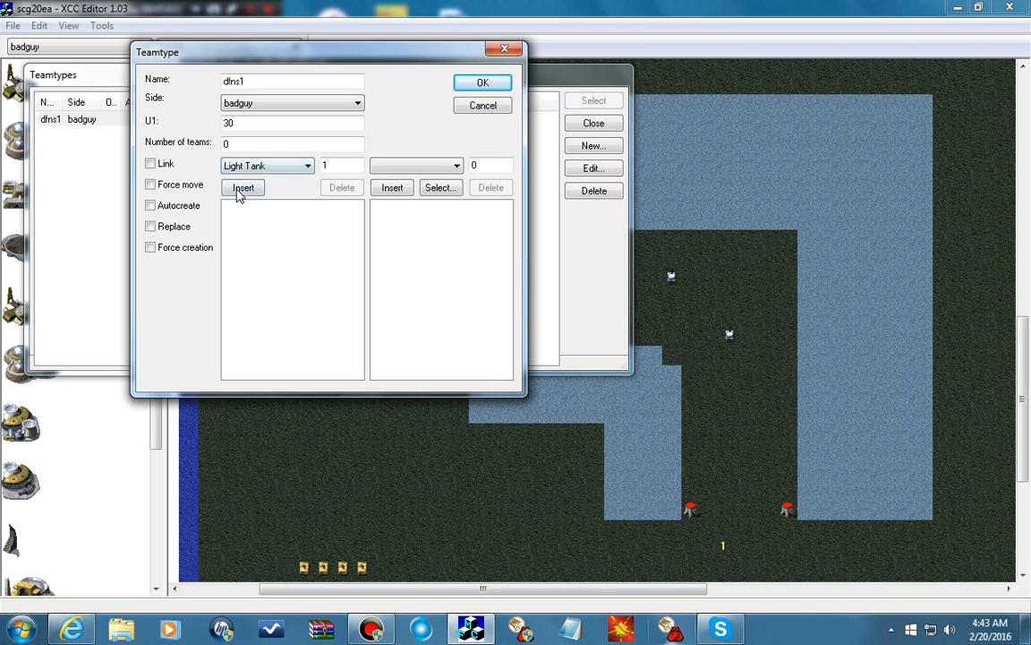
- Add the actions move with value 0 and guard with value 10 to the dfns1 teamtype
left_click(421, 166)
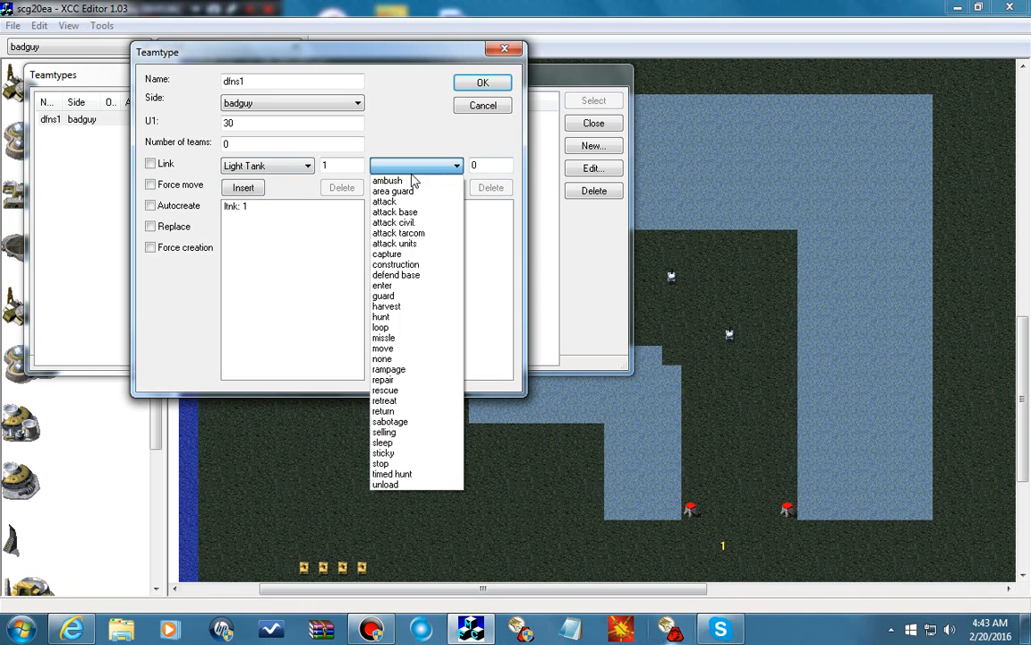
left_click(380, 349)
left_click(391, 187)
left_click(416, 166)
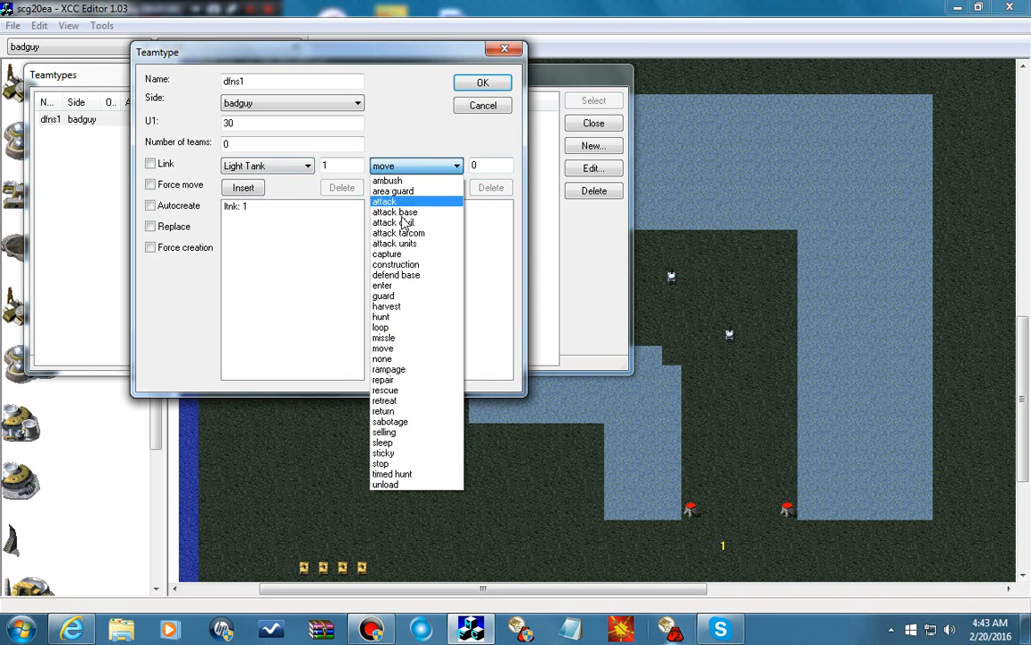
left_click(394, 296)
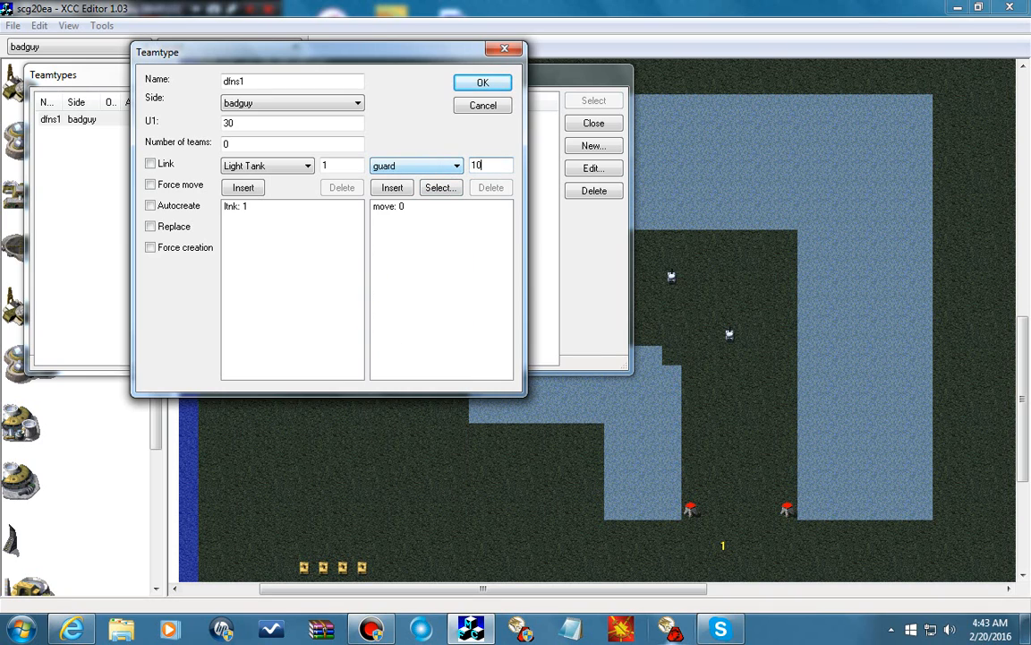
left_click(392, 187)
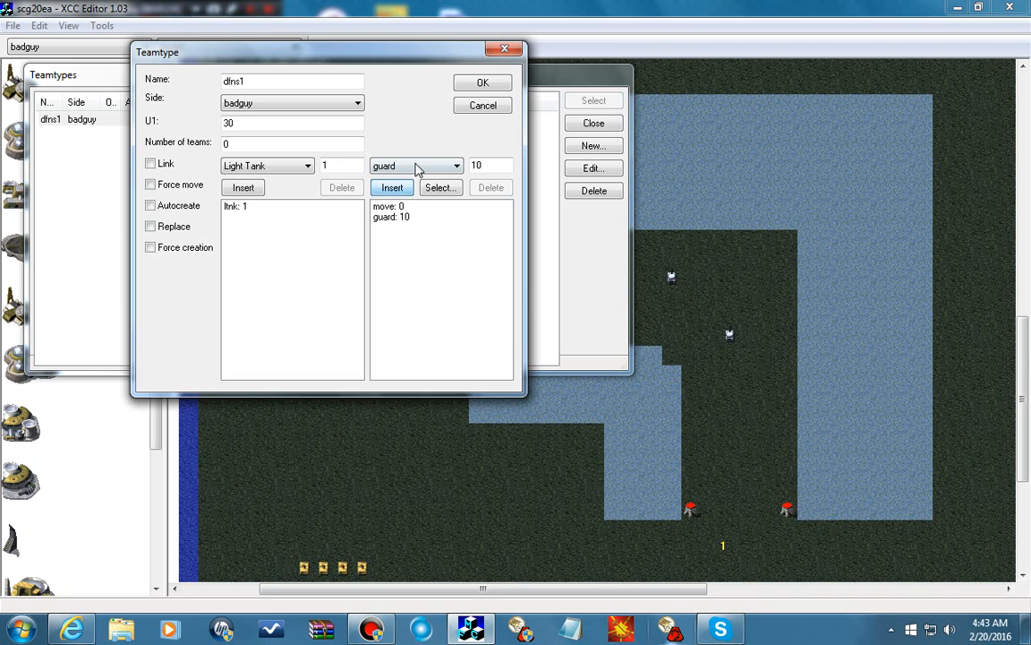
- Add a loop action with value 0 to dfns1 and save the teamtype
left_click(417, 166)
left_click(403, 328)
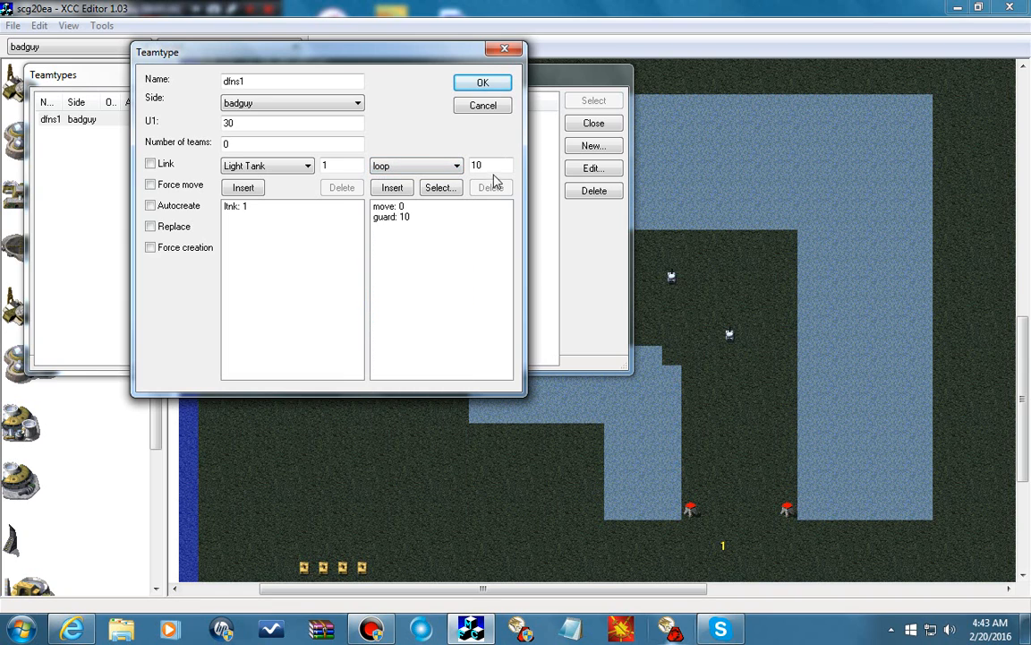
type("0")
left_click(392, 187)
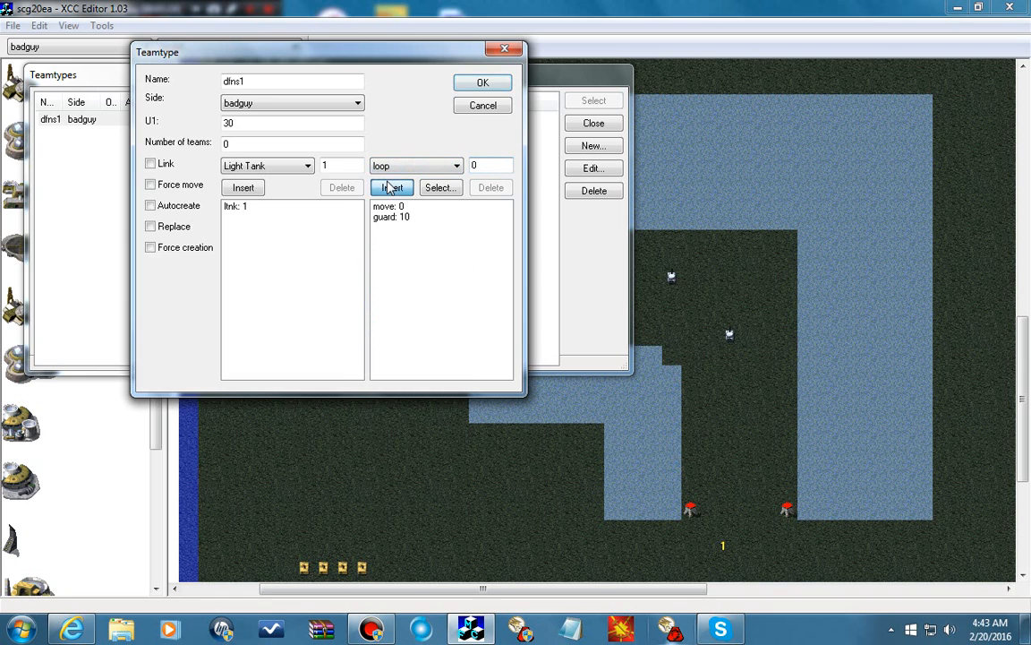
left_click(470, 105)
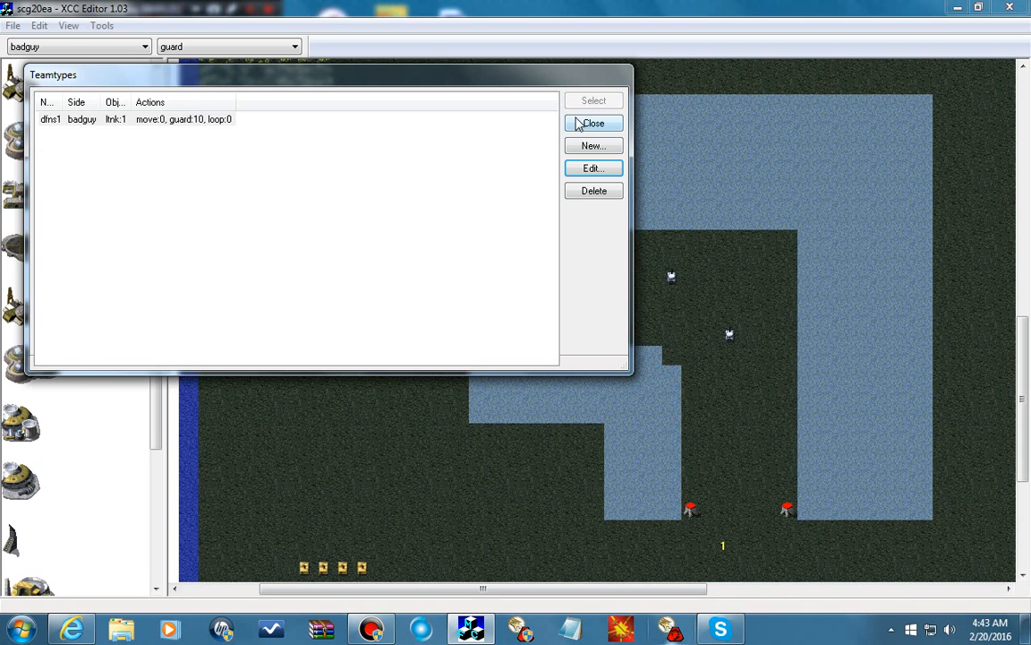
left_click(580, 122)
- Create a second teamtype named dfns2 for side badguy with U1 set to 20
mouse_move(652, 264)
left_mouse_down()
mouse_move(545, 304)
mouse_move(442, 281)
left_mouse_up()
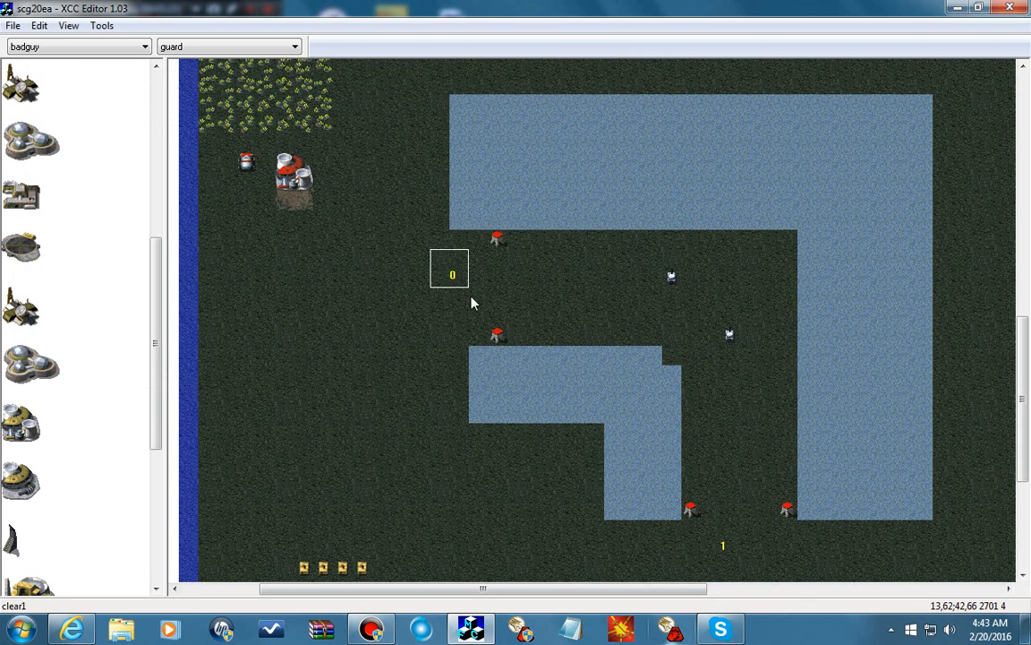
left_click_drag(1026, 340, 1026, 394)
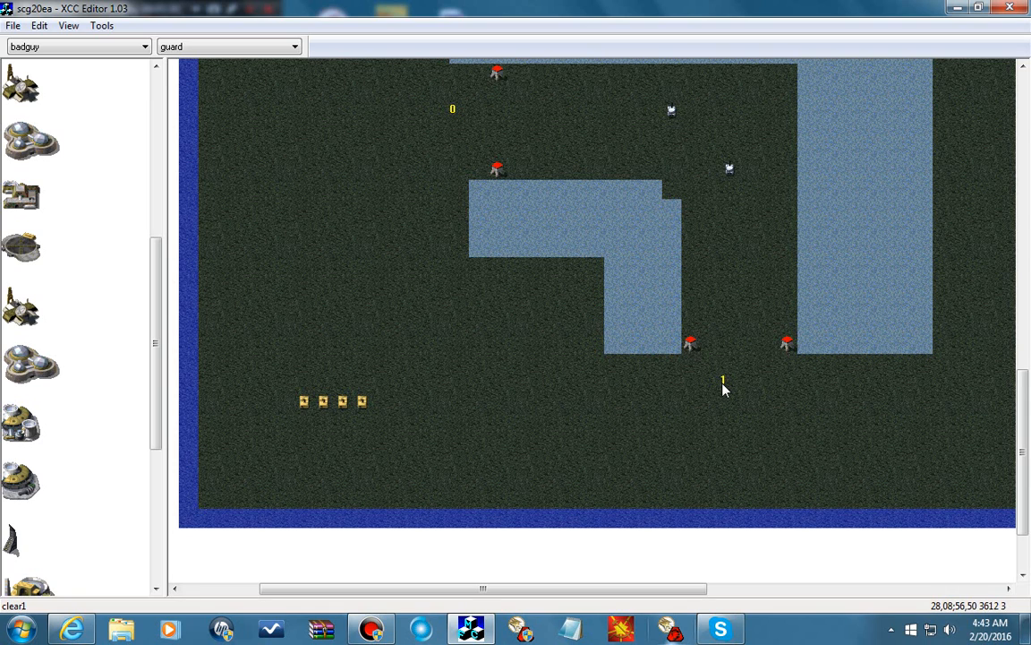
left_click(39, 25)
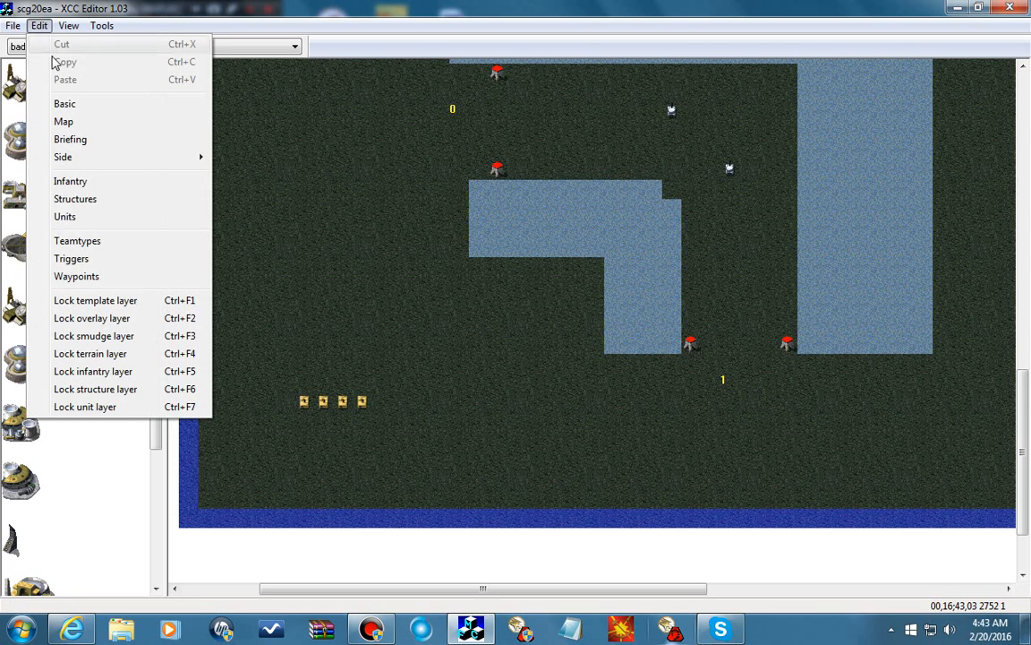
left_click(109, 249)
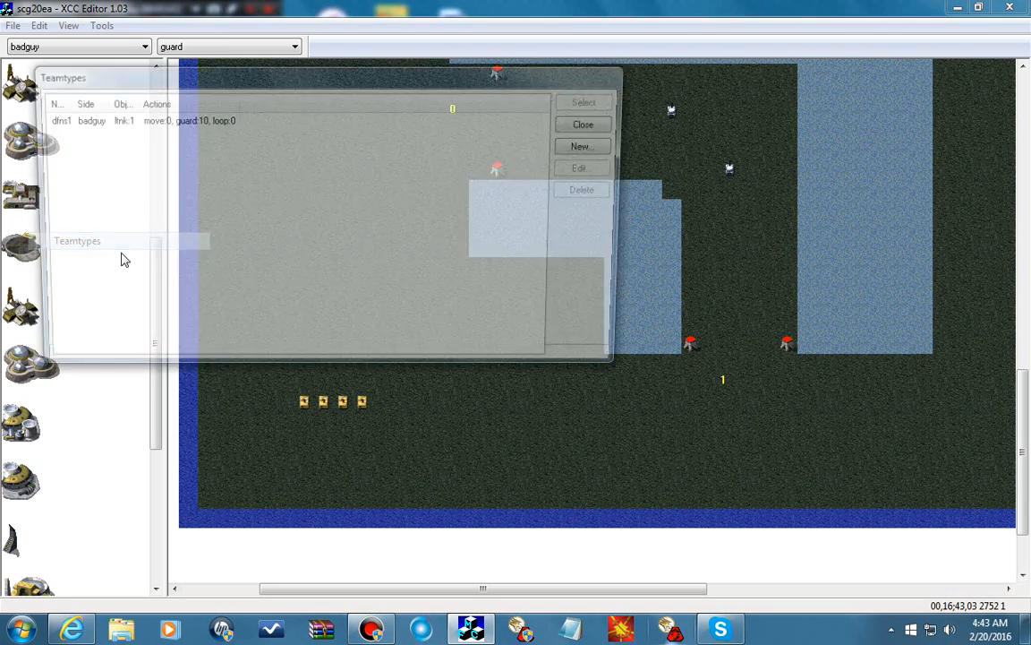
left_click(589, 148)
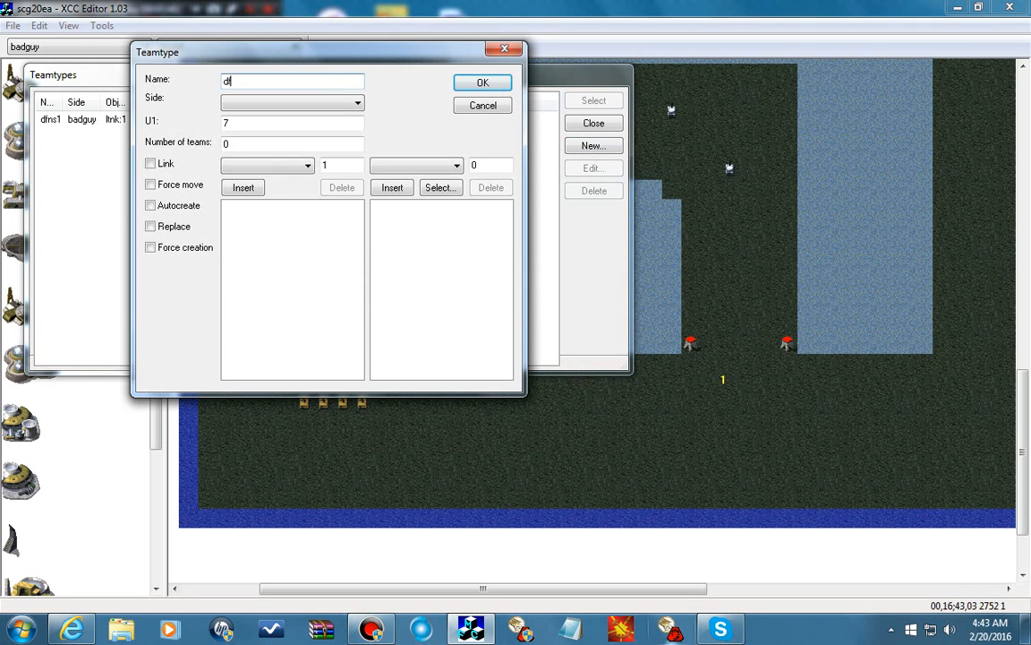
left_click(336, 101)
key("Down")
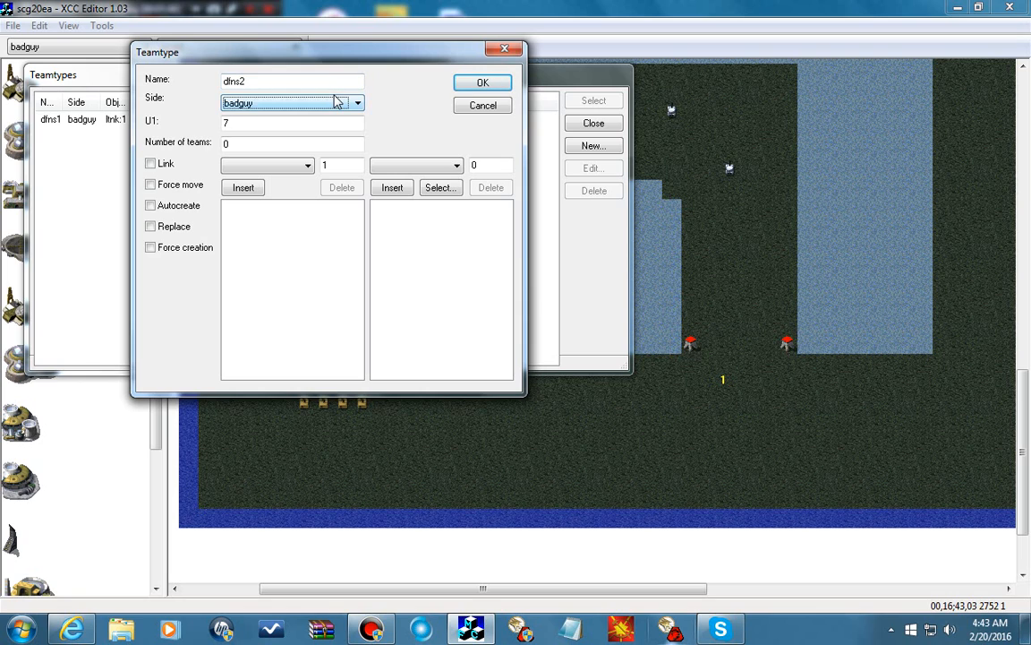
key("Tab")
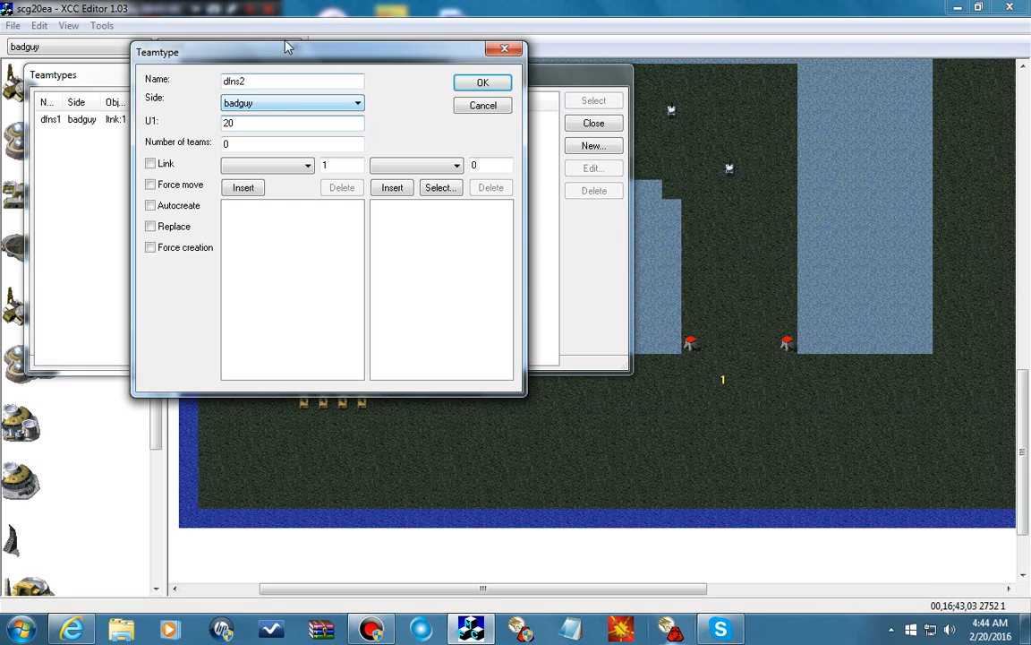
- Add one Light Tank to the units of the dfns2 teamtype
left_click(260, 166)
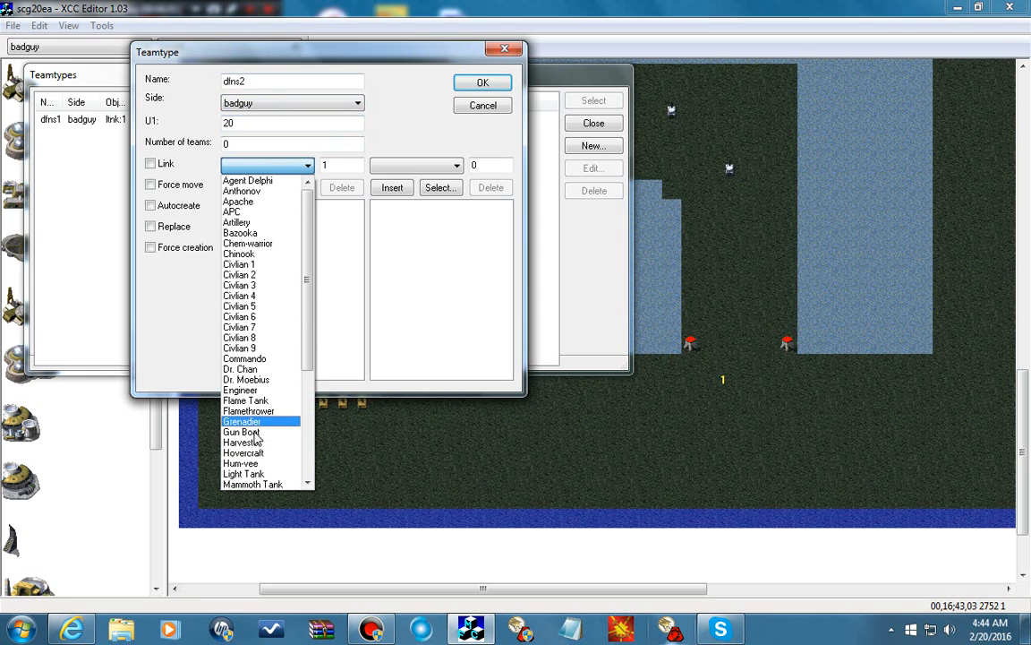
scroll(241, 470, "down", 2)
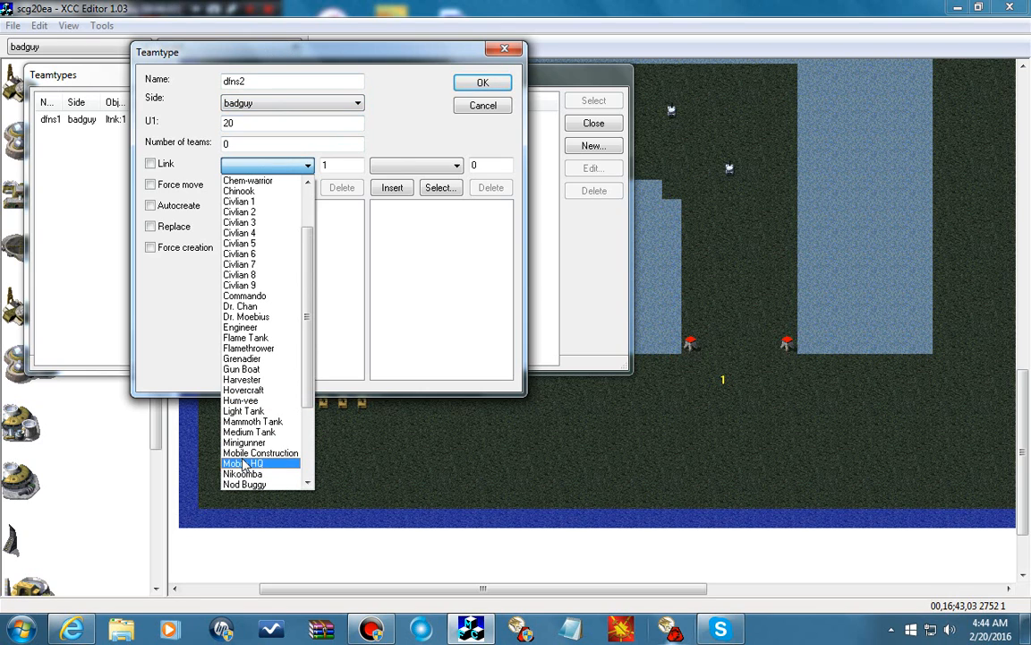
left_click(251, 412)
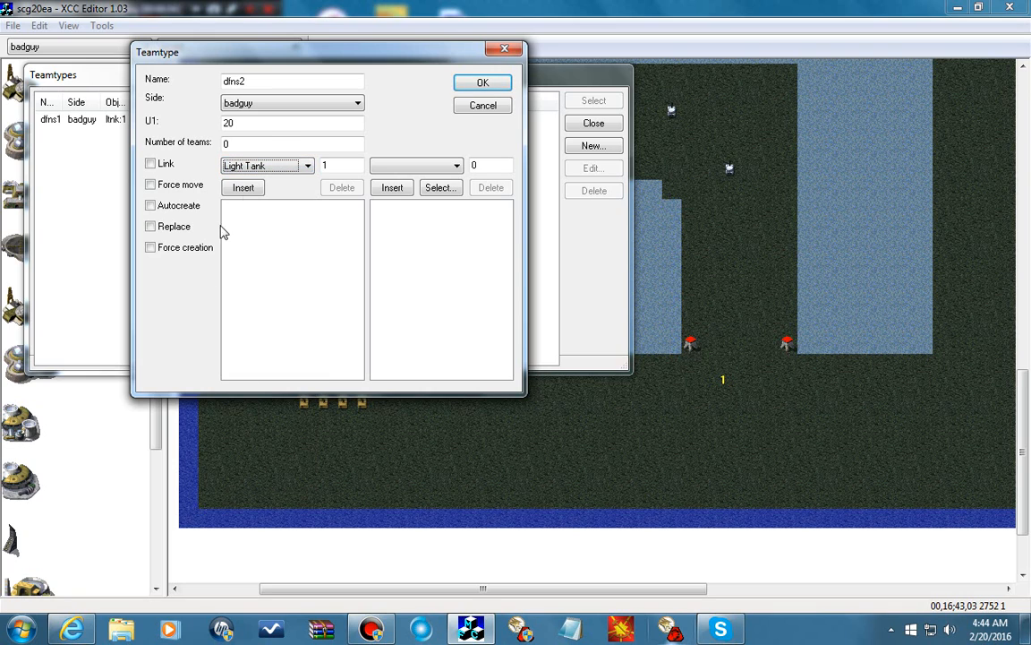
left_click(243, 188)
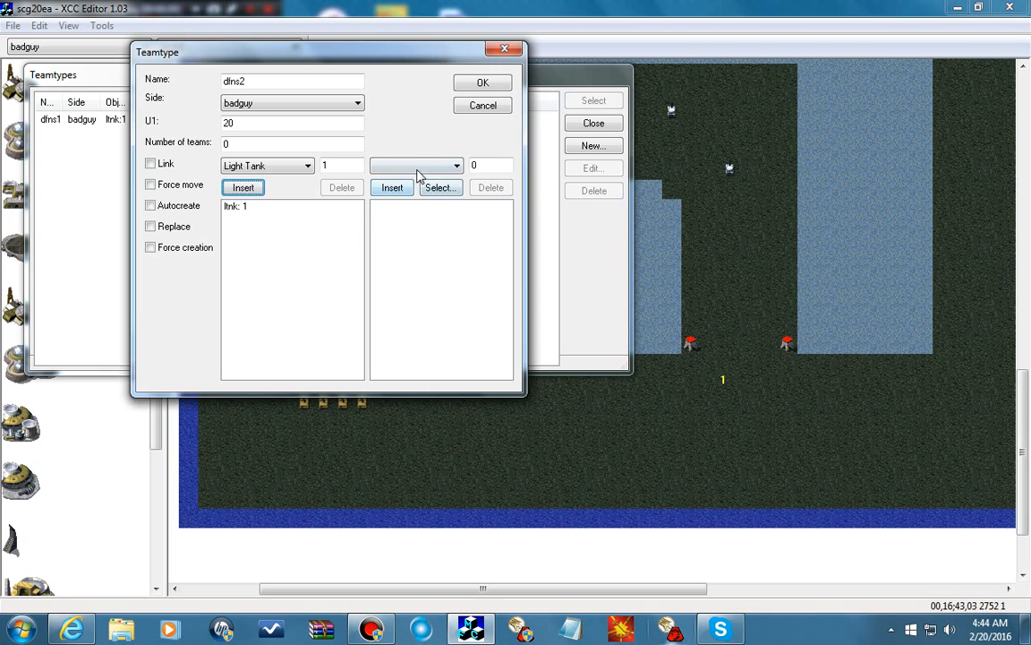
- Add a move action to waypoint 1 to the dfns2 teamtype
left_click(419, 167)
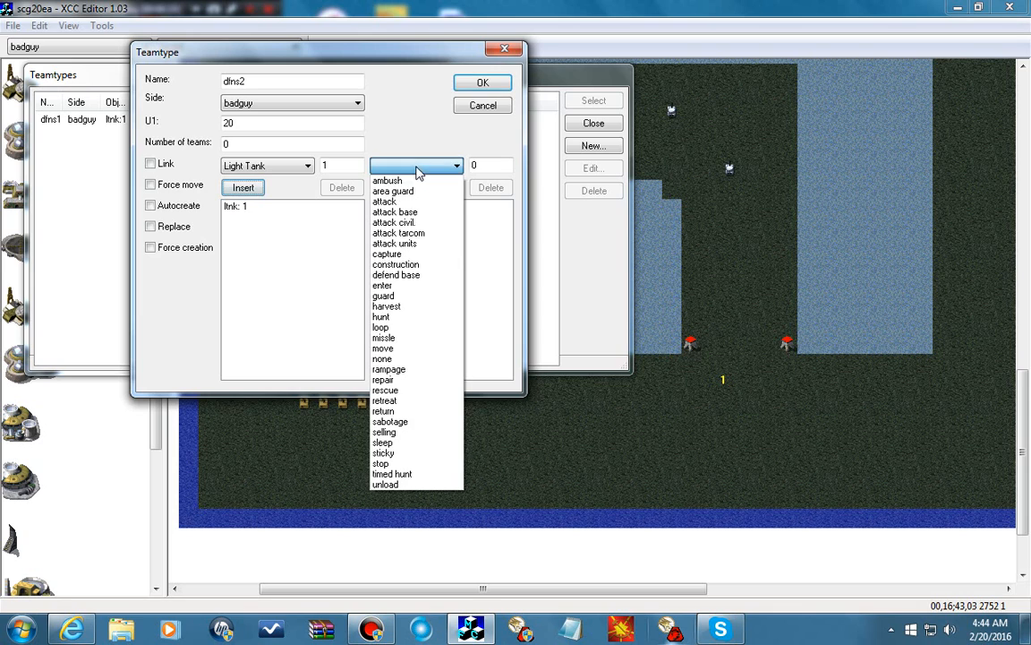
left_click(419, 349)
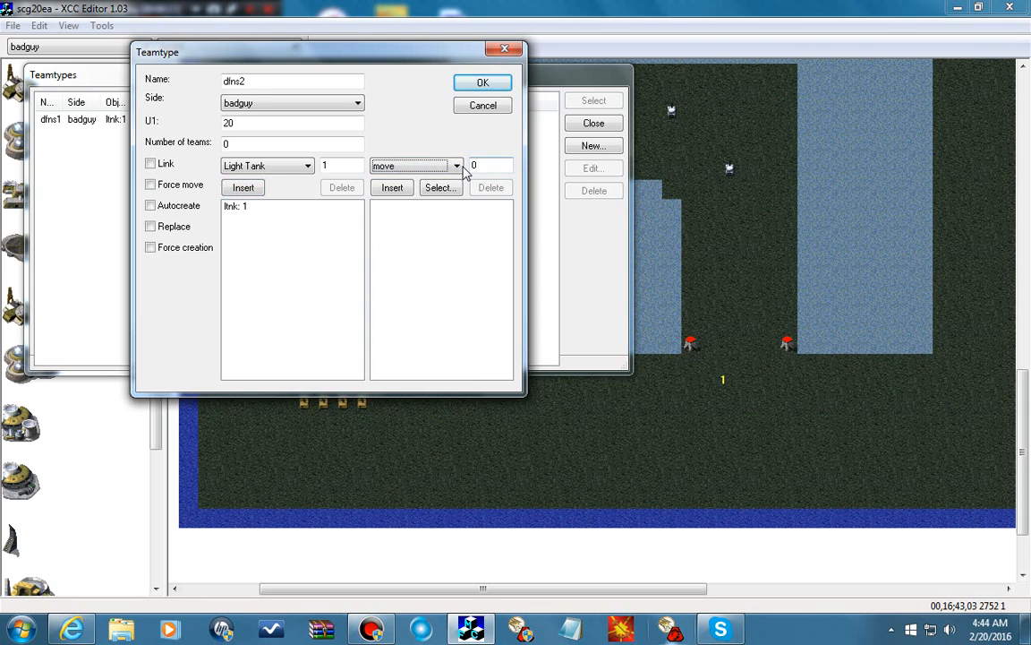
left_click_drag(485, 166, 448, 166)
type("1")
left_click(394, 190)
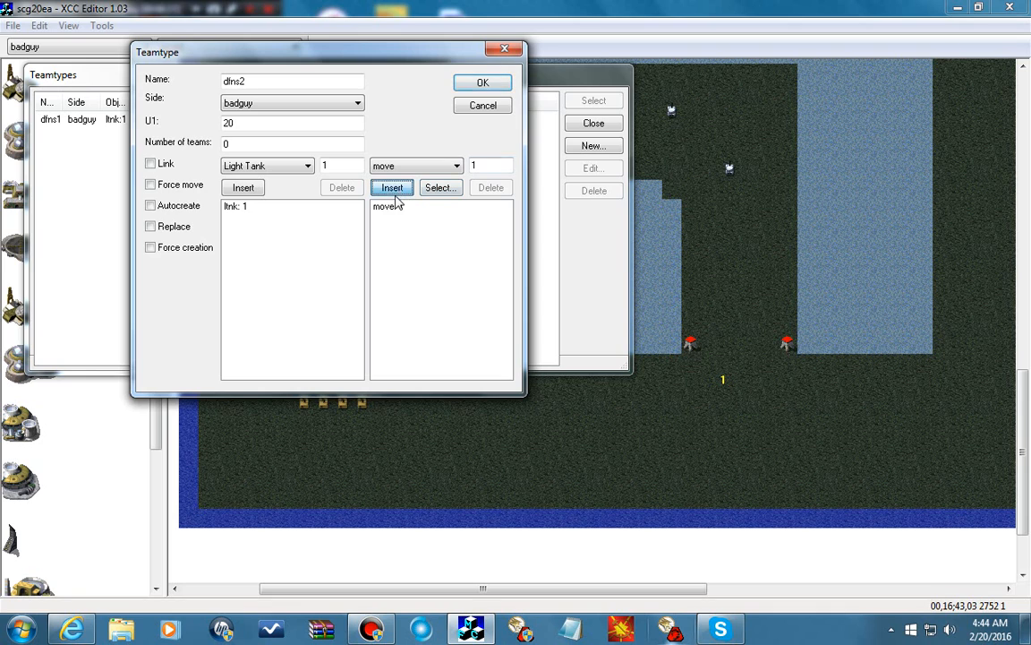
- Add a guard action with value 10 to the dfns2 teamtype
left_click(416, 166)
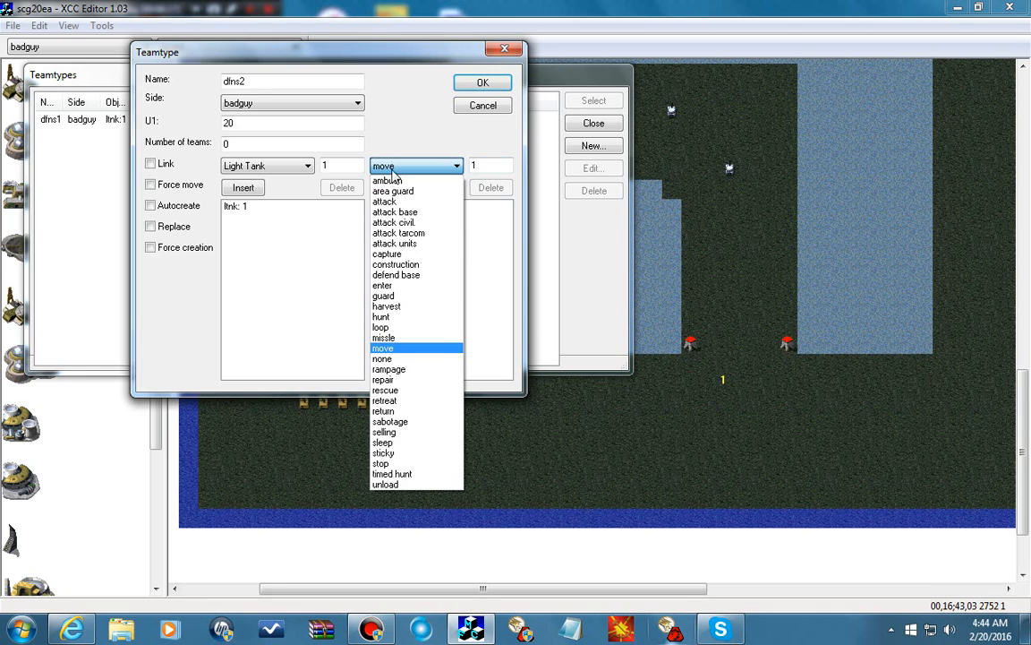
left_click(426, 278)
left_click(488, 165)
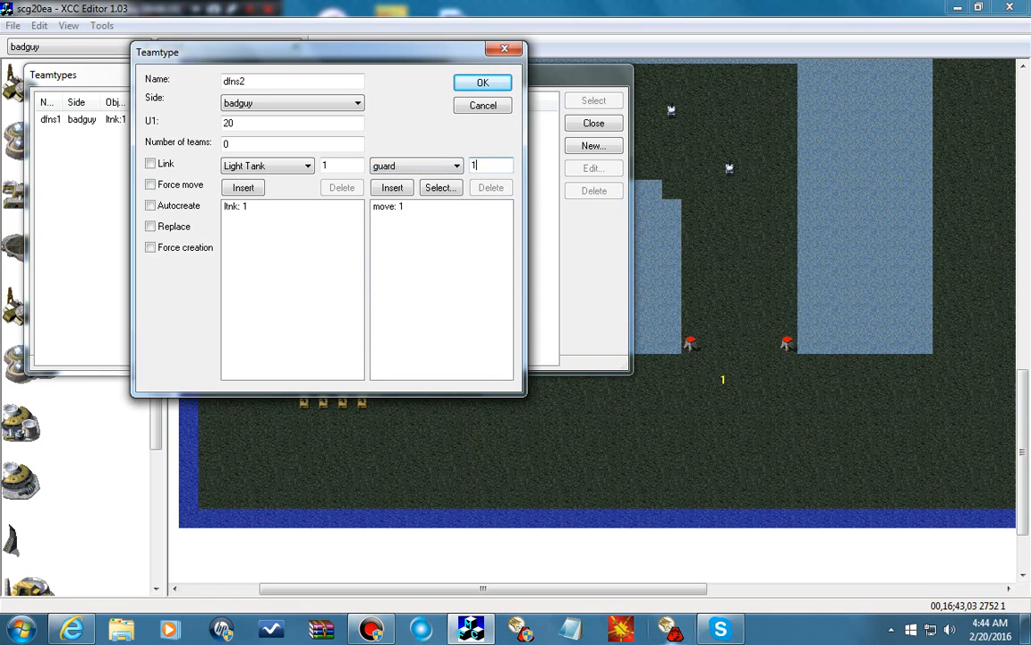
type("0")
key("Tab")
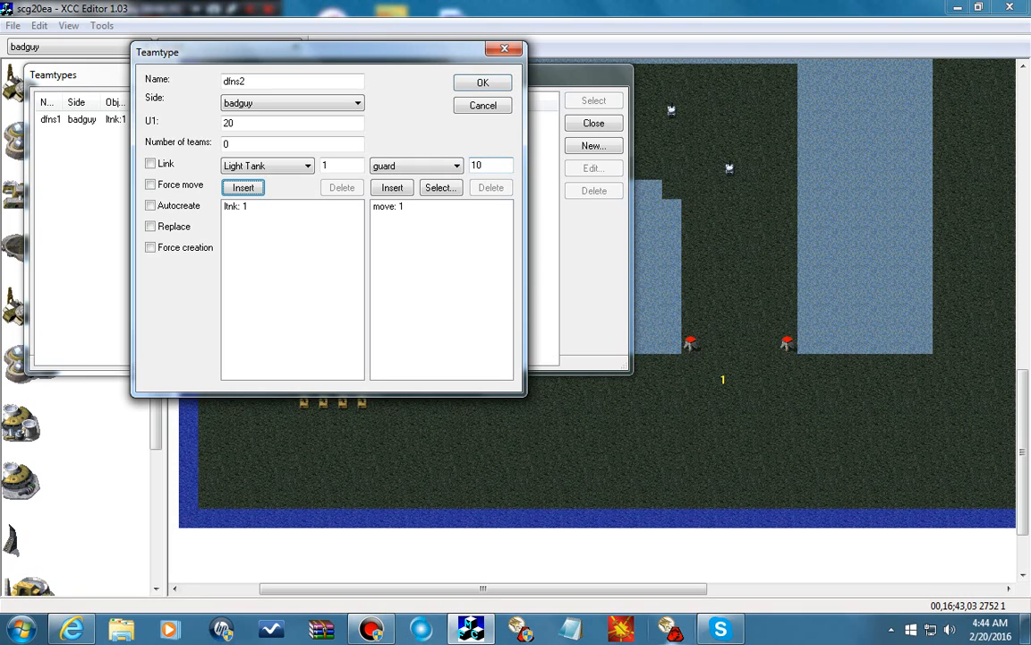
left_click(394, 187)
- Add a loop action with value 0 to dfns2 and save the teamtype
left_click(416, 166)
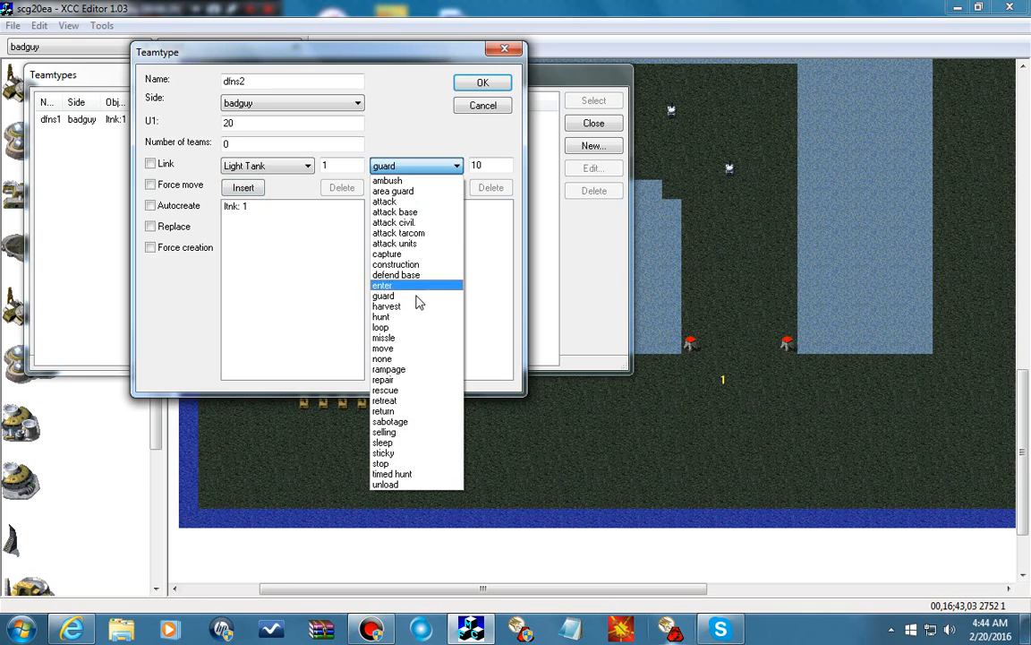
left_click(417, 327)
double_click(478, 165)
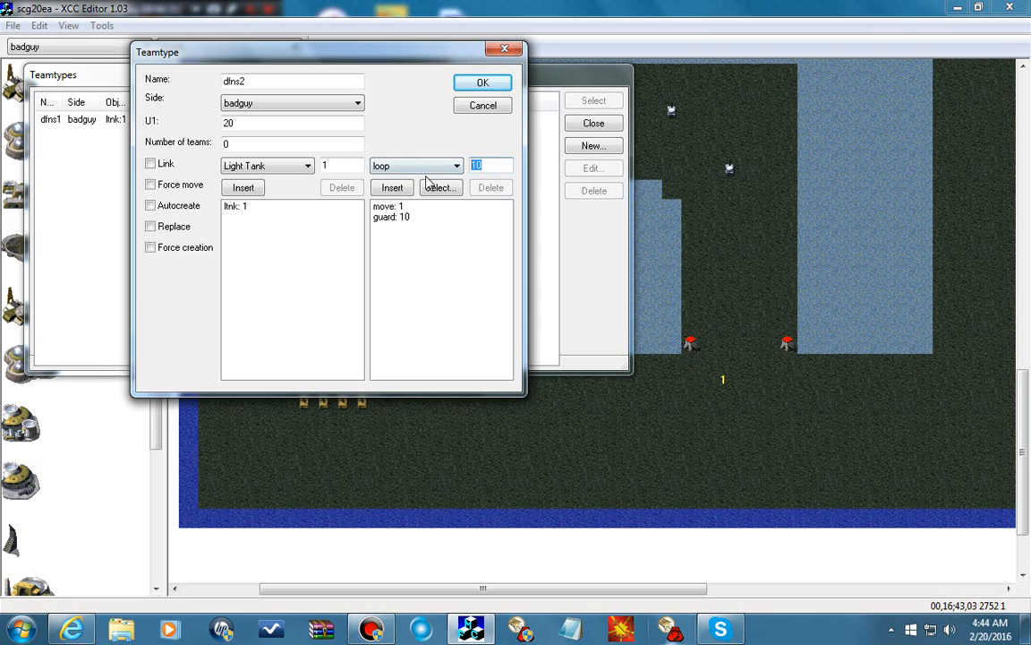
type("0")
left_click(393, 188)
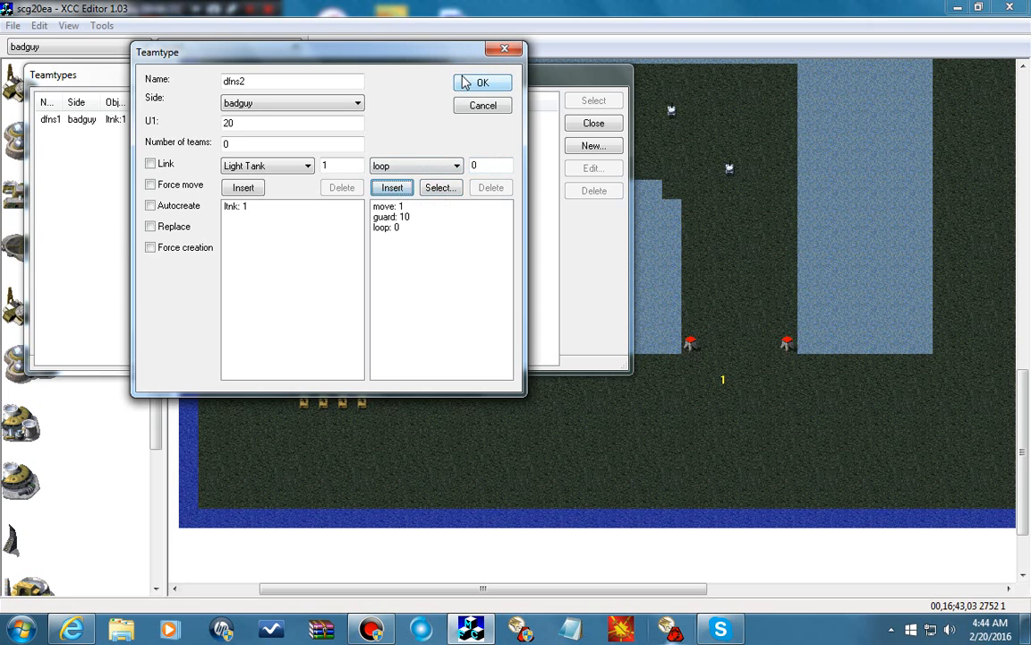
left_click(467, 82)
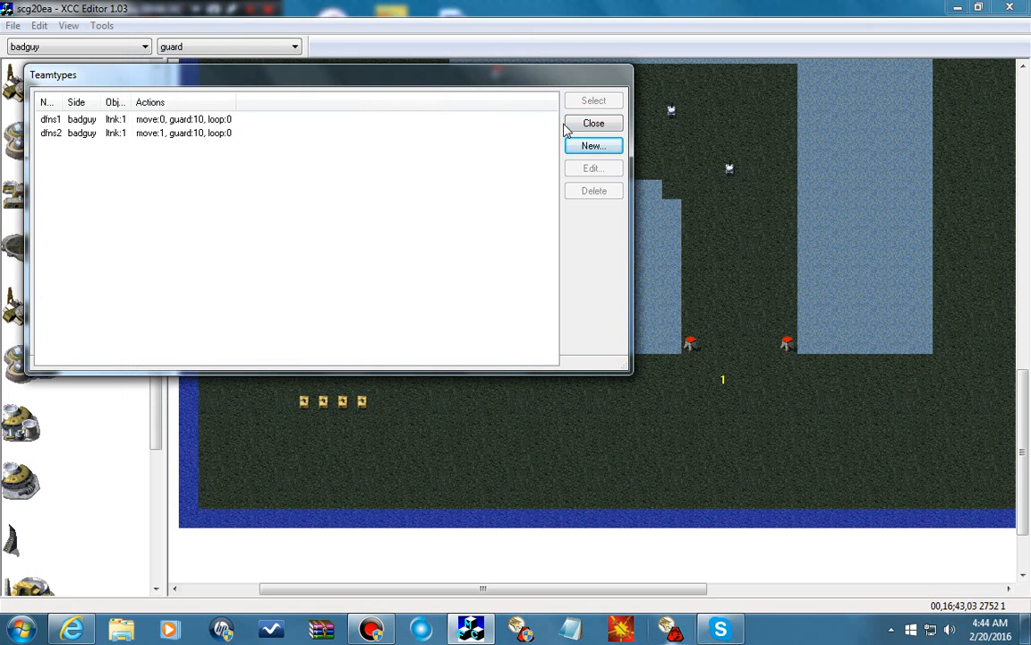
left_click(573, 126)
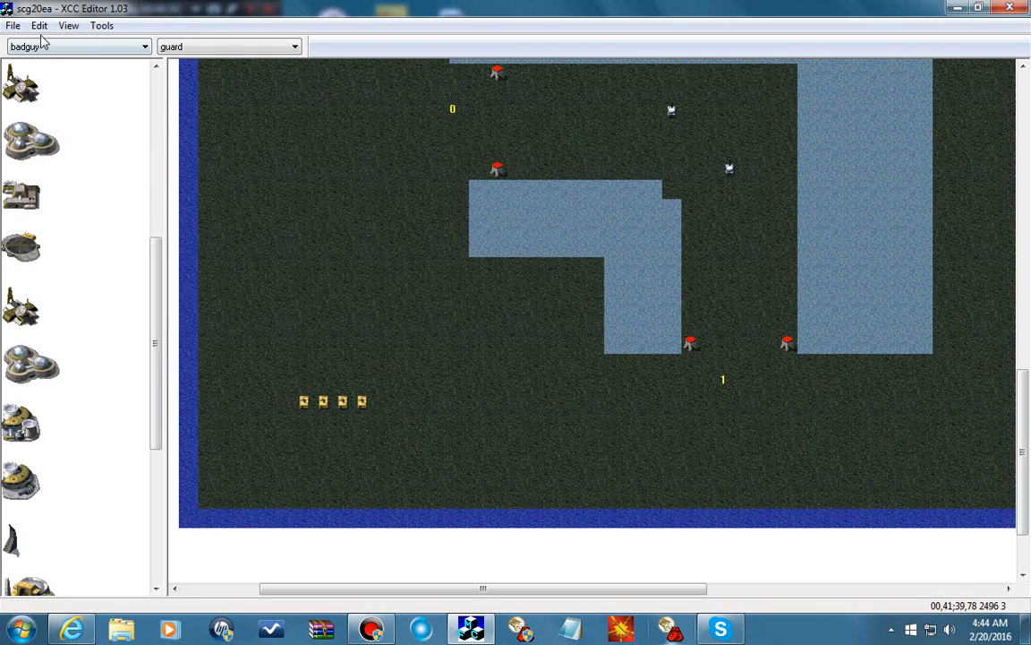
- Create a new trigger named dfd1 and assign it the dfns1 teamtype
left_click(39, 26)
left_click(90, 262)
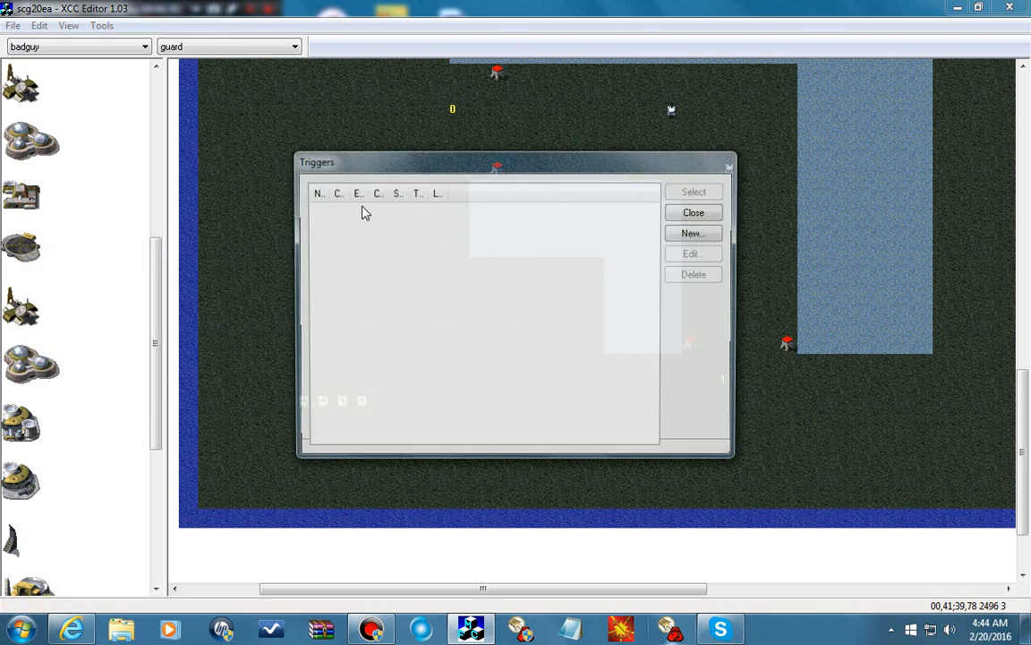
left_click(697, 235)
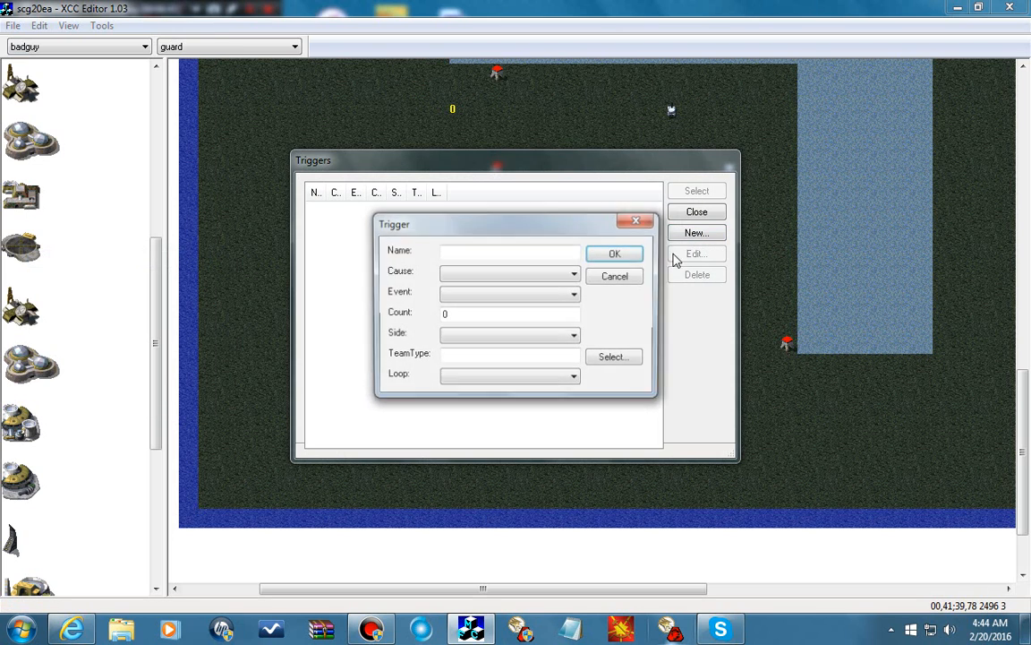
left_click(619, 360)
left_click(180, 121)
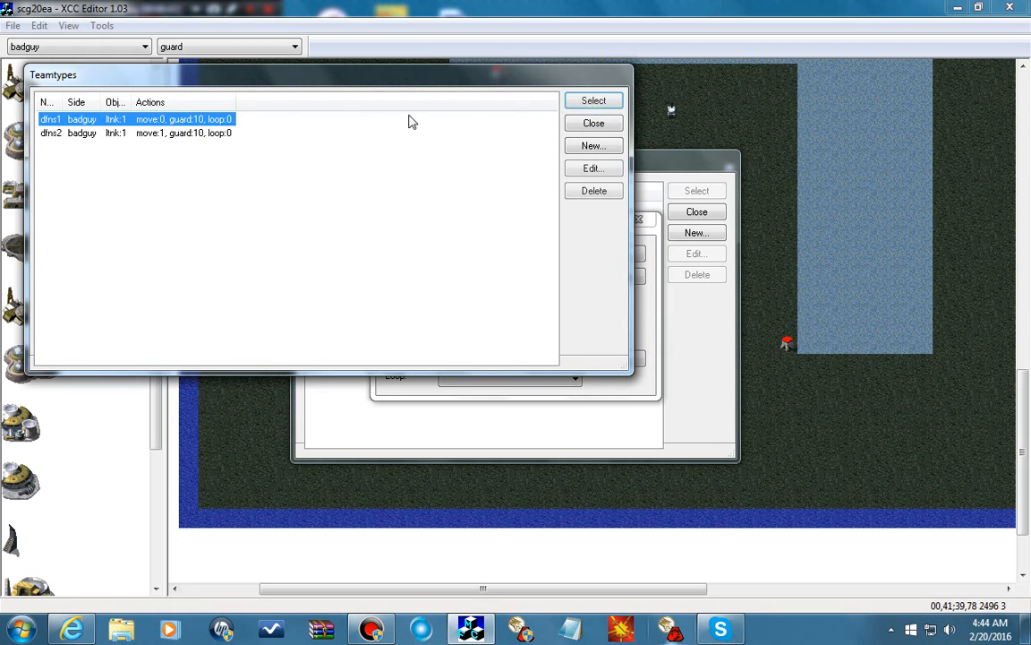
left_click(594, 101)
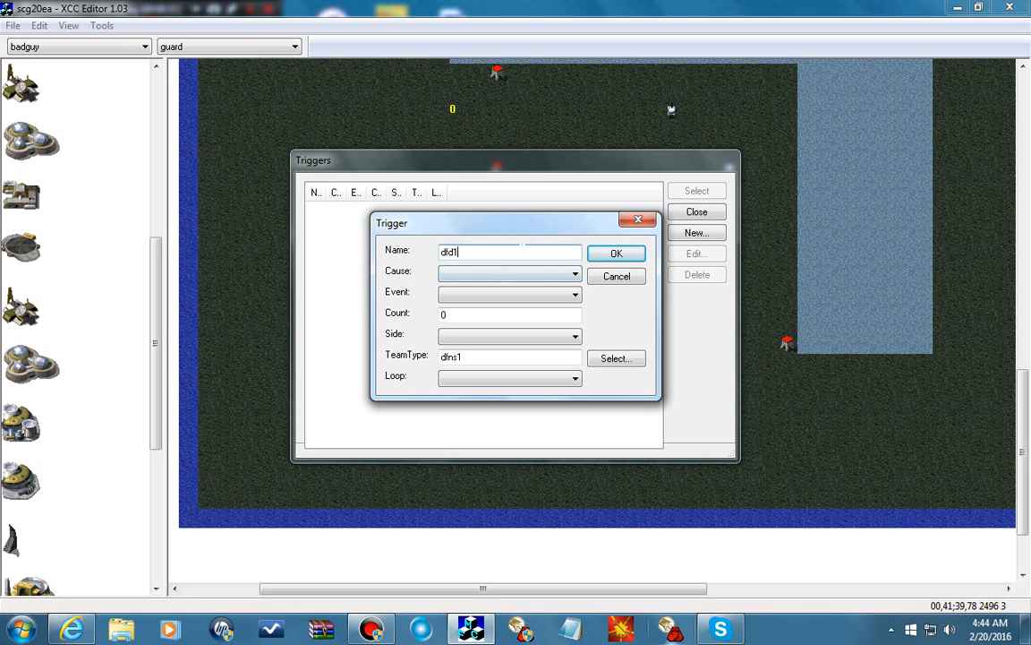
- Set the dfd1 trigger's cause to attacked, event to create team, side to none and loop to 0, and save it
key("Tab")
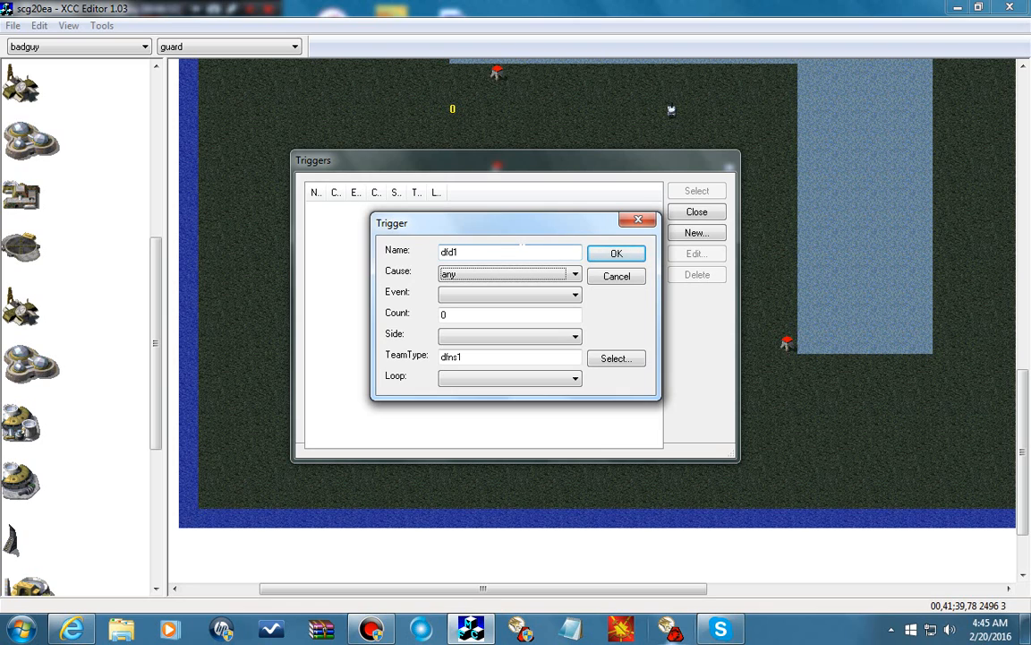
key("Tab")
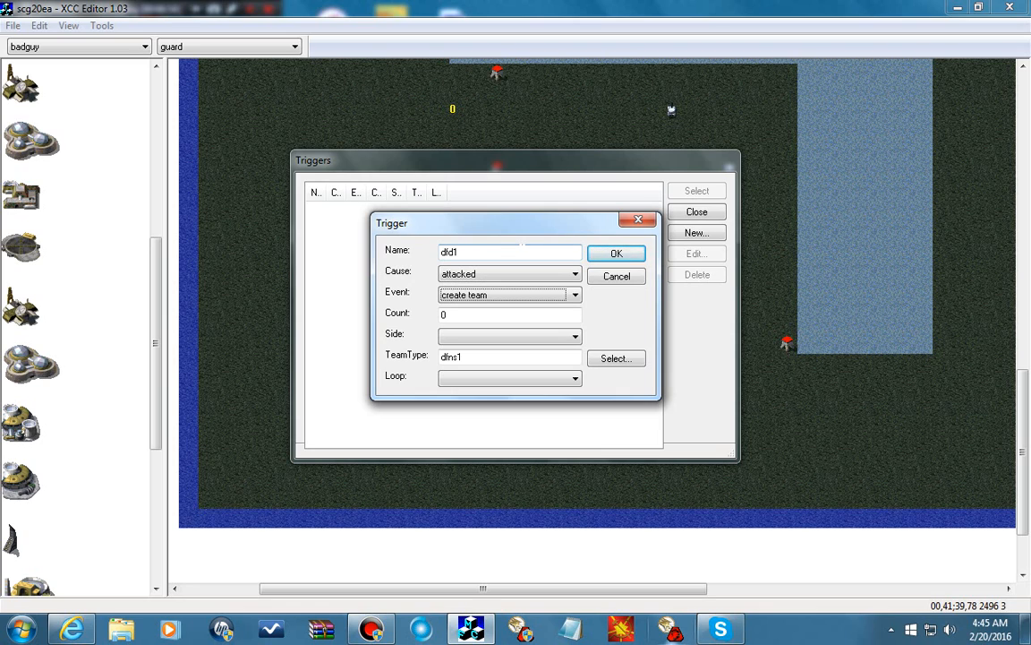
key("Tab")
key("Tab")
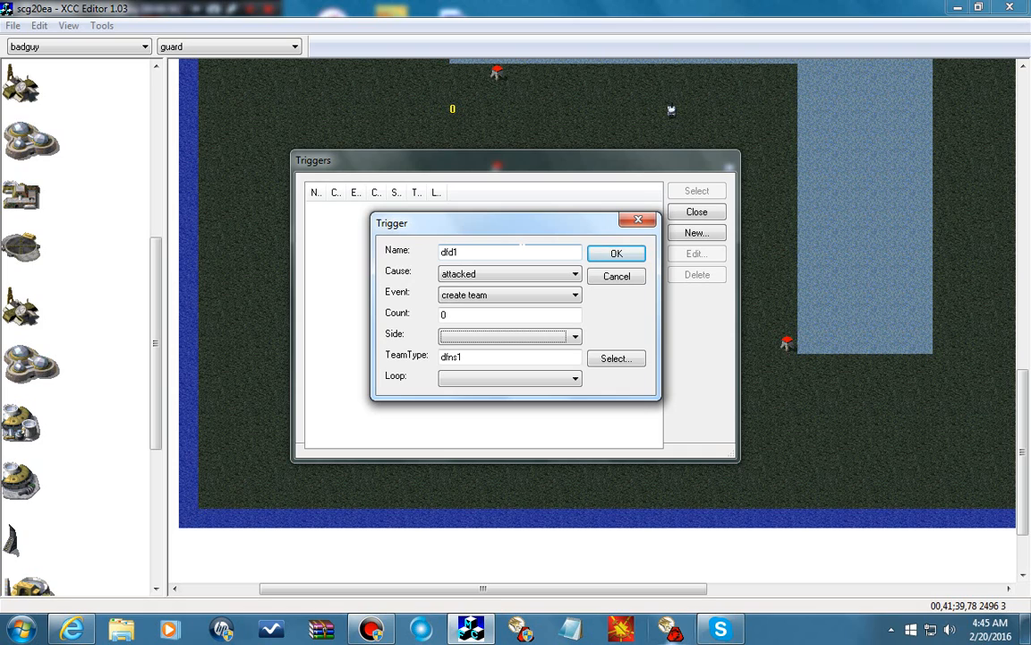
key("Tab")
key("Tab")
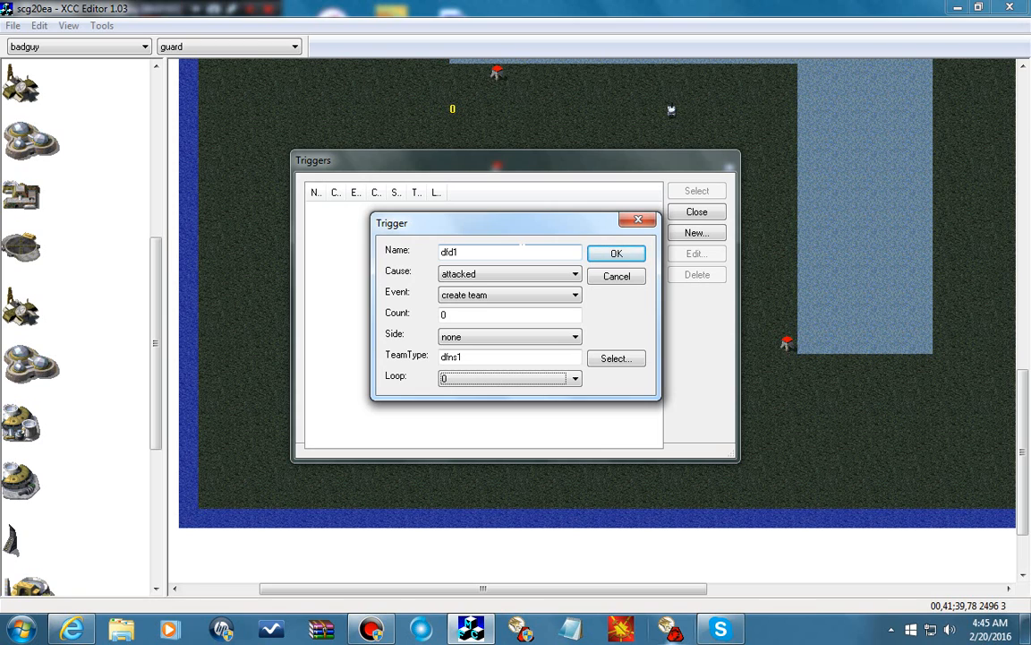
left_click(620, 253)
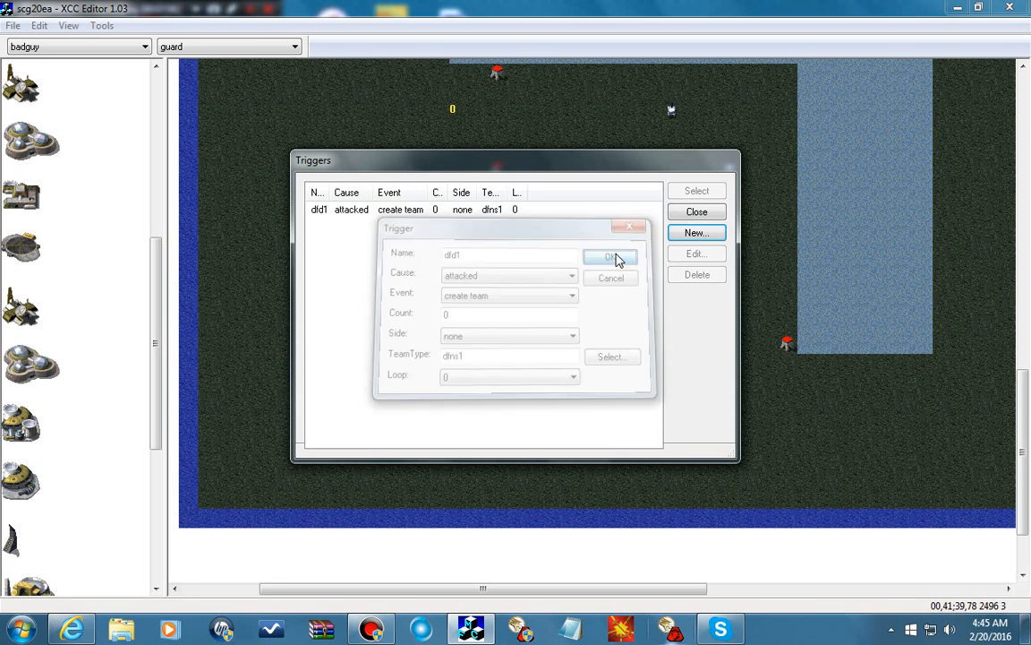
left_click(695, 212)
- Assign the dfd1 trigger to the northern guard tower near waypoint 0
right_click(498, 77)
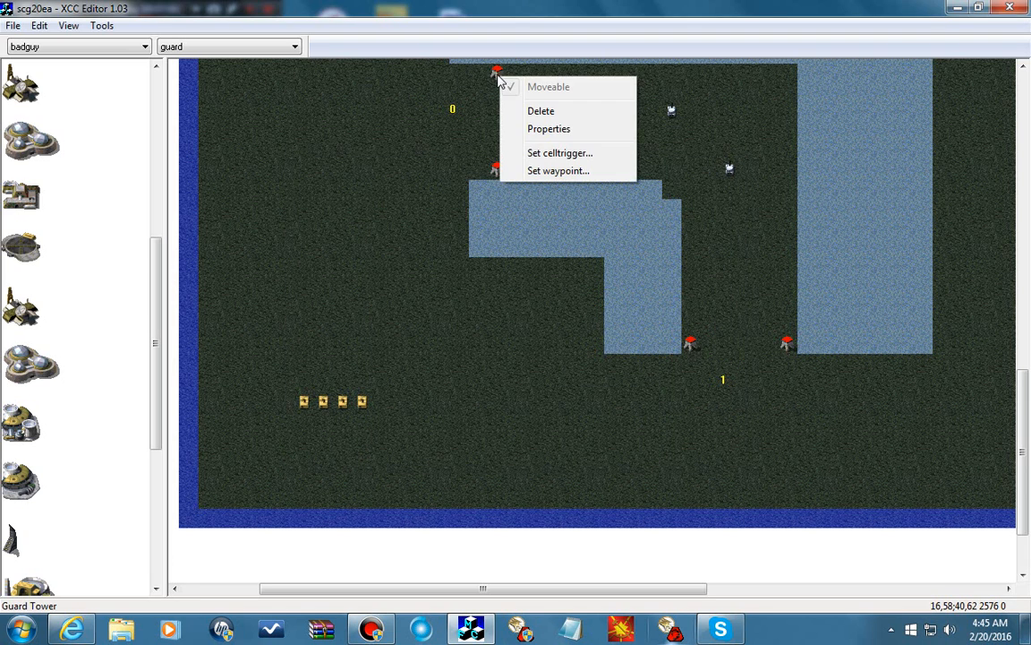
left_click(544, 129)
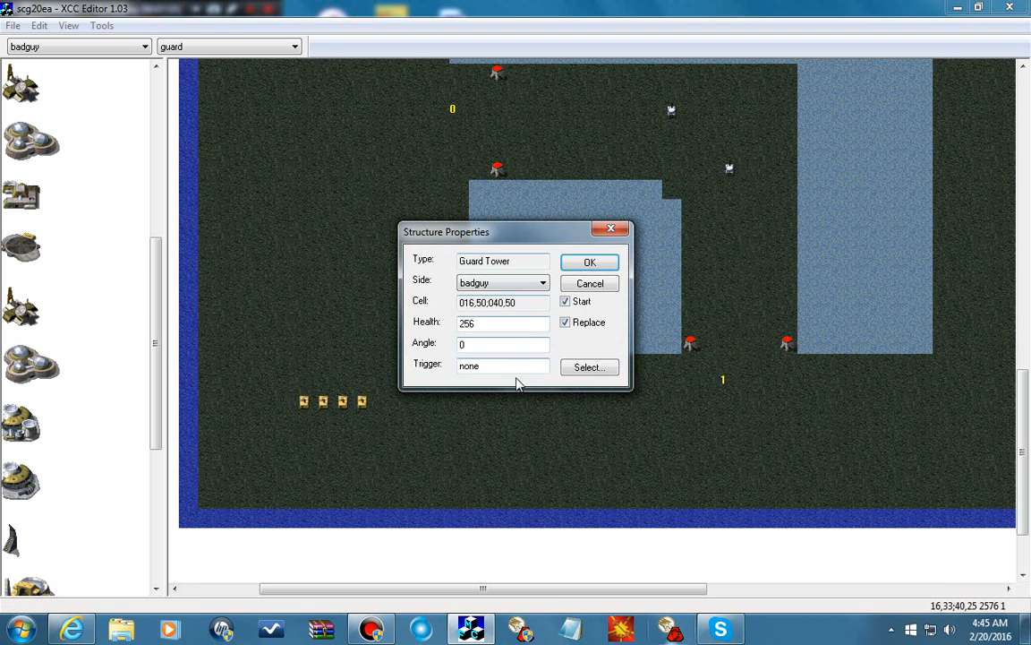
left_click(578, 372)
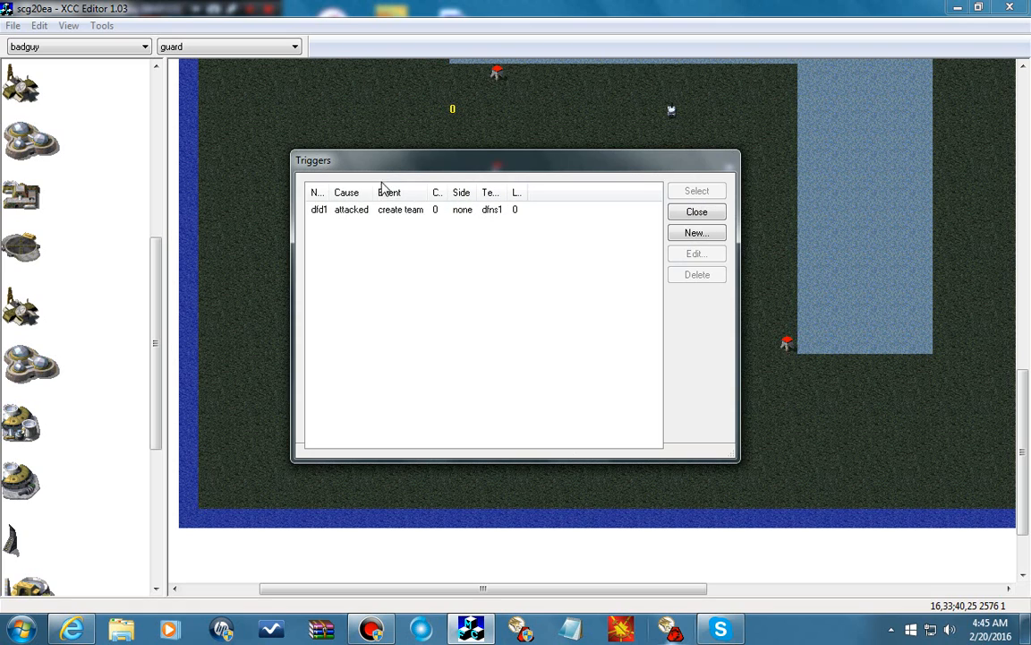
left_click(501, 211)
left_click(697, 191)
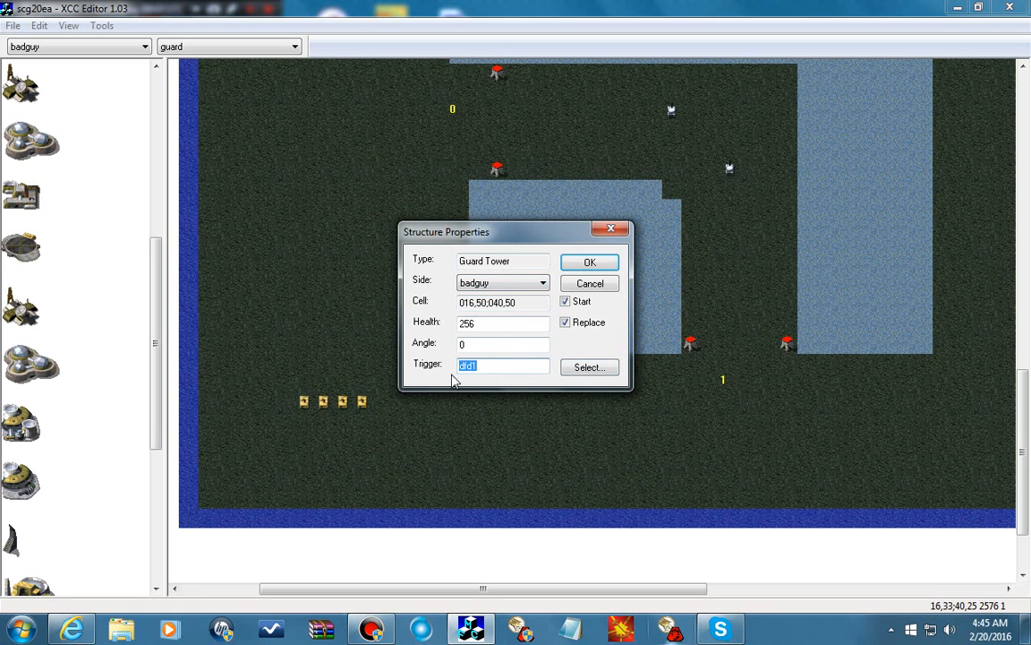
left_click(590, 262)
- Assign the dfd1 trigger to the southern guard tower near waypoint 0
right_click(493, 169)
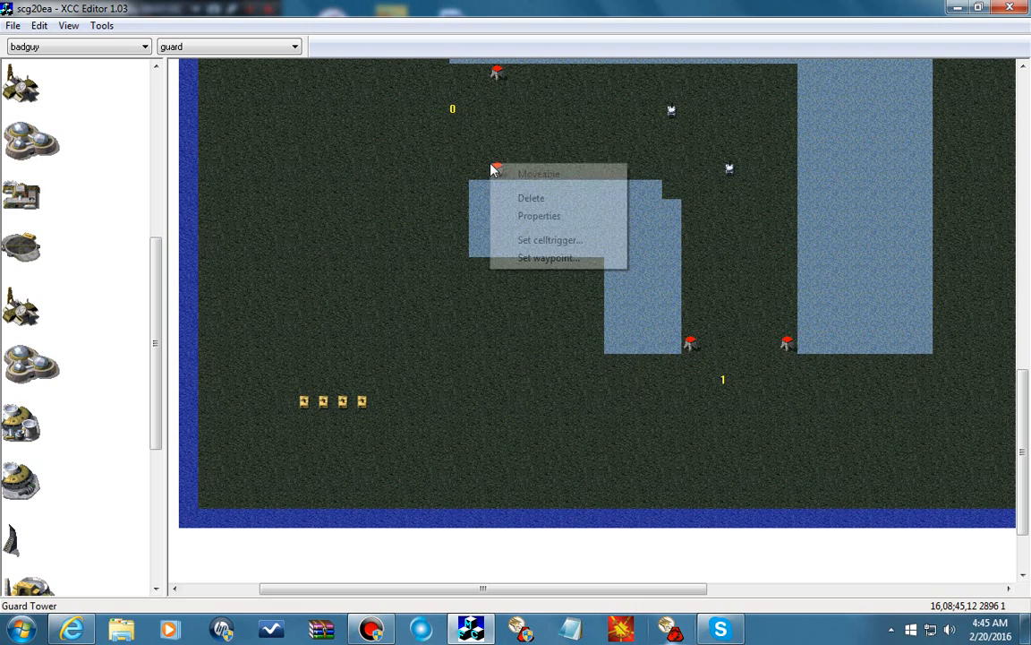
left_click(537, 222)
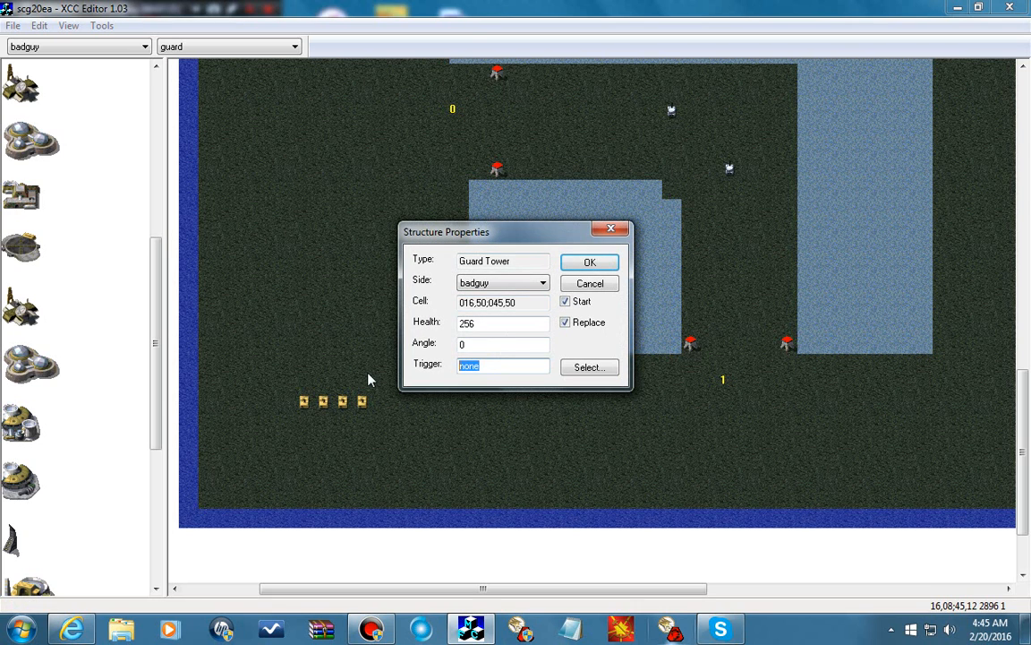
type("dfd1")
left_click(590, 262)
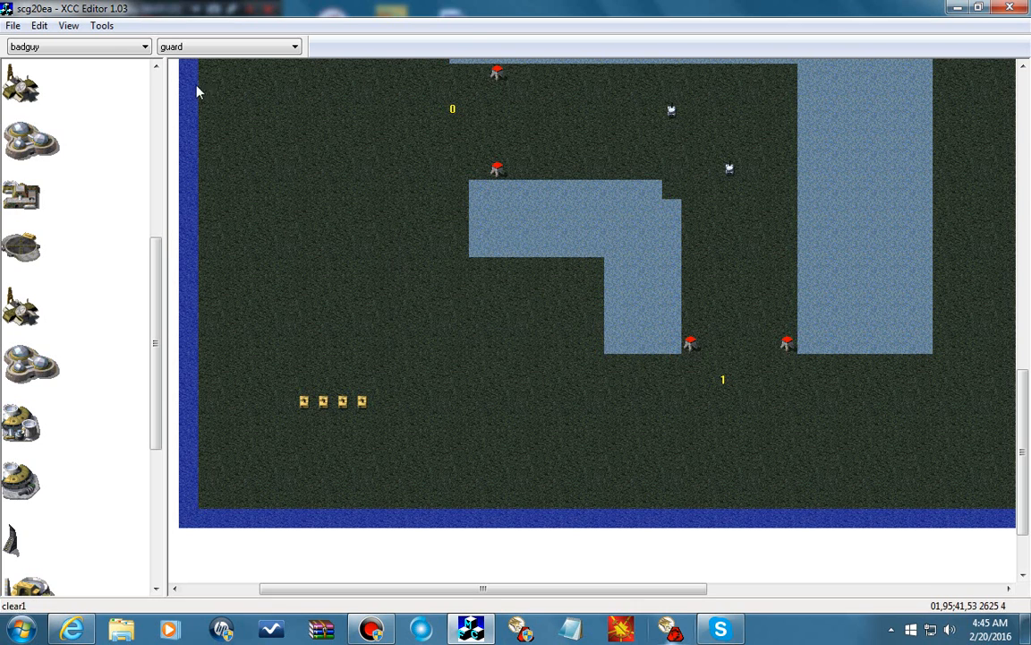
- Start a second trigger and assign it the dfns2 teamtype
left_click(39, 25)
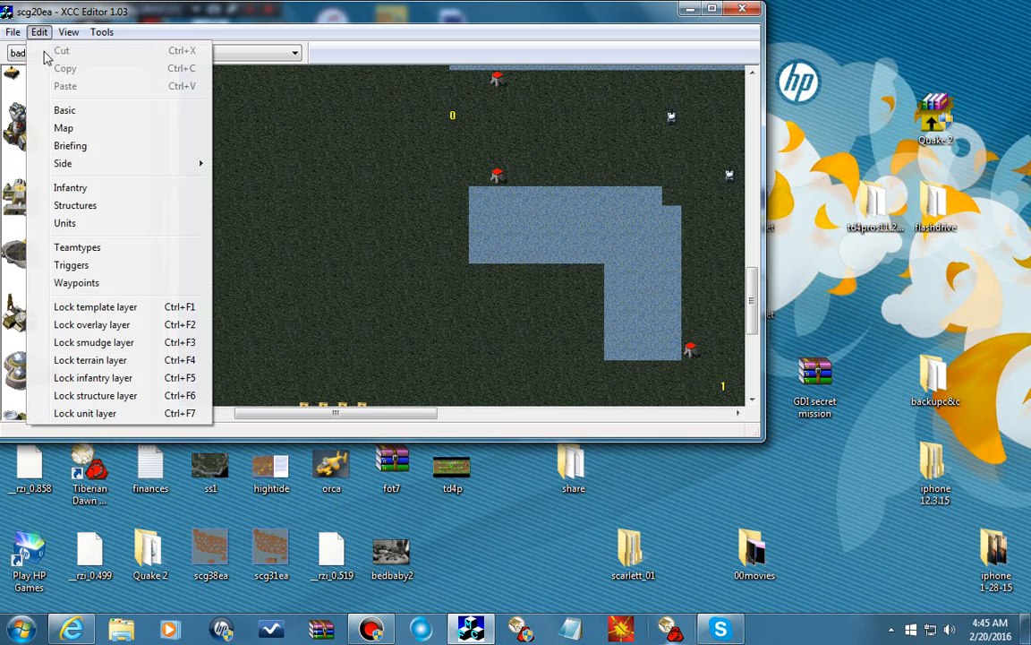
left_click(94, 268)
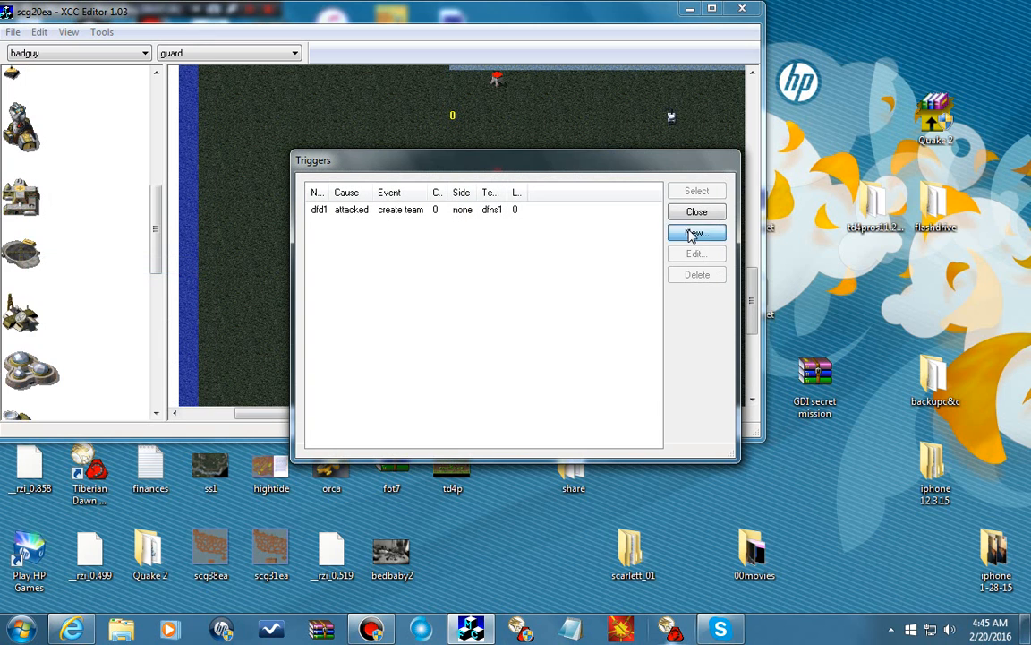
left_click(695, 233)
left_click(605, 358)
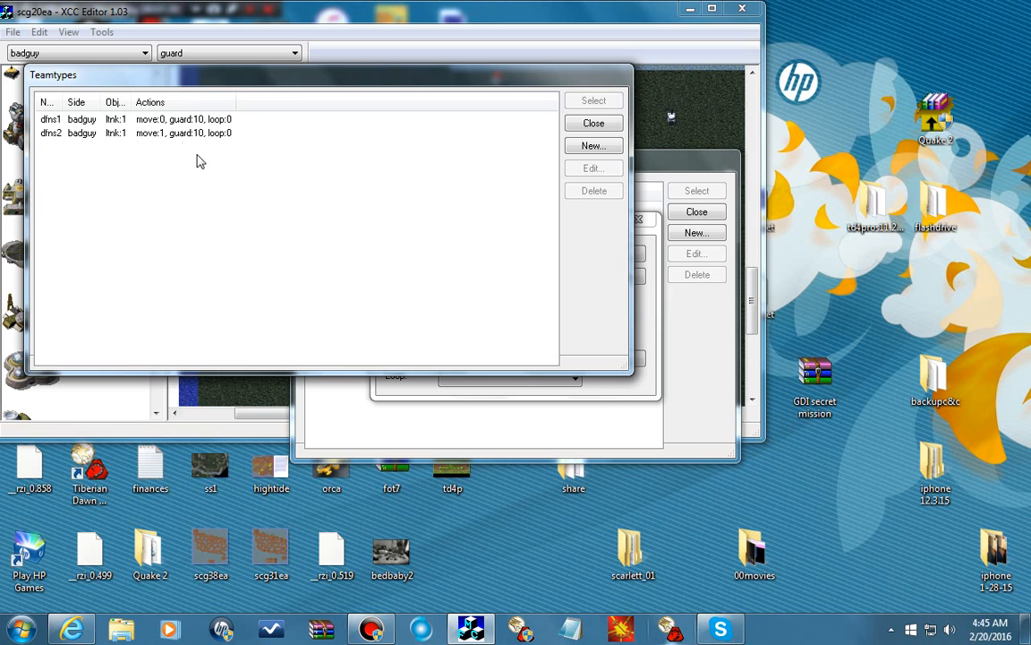
left_click(179, 135)
left_click(594, 100)
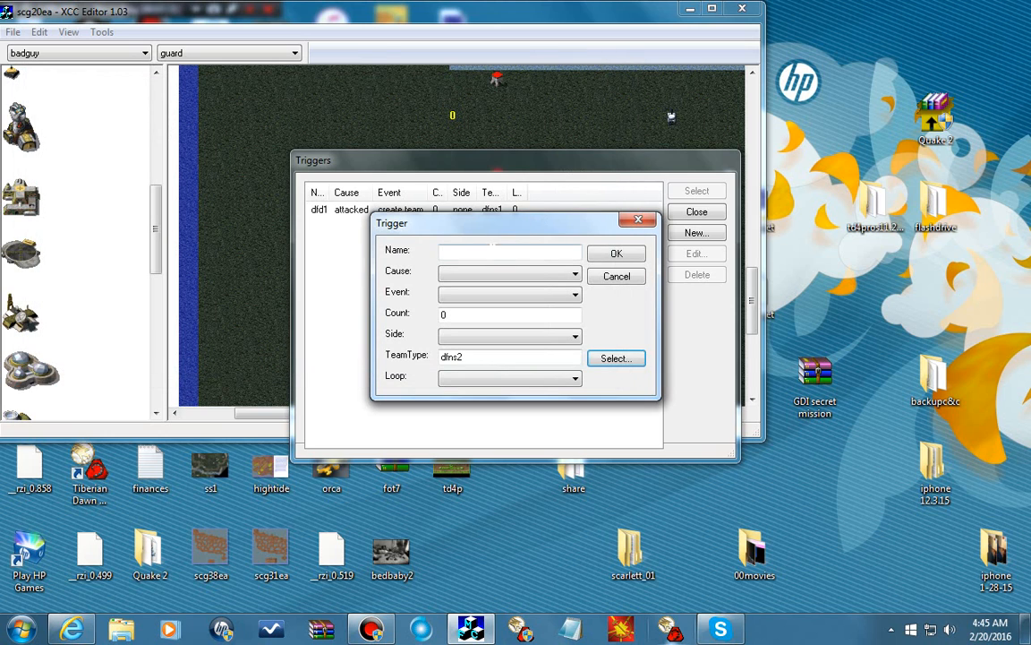
- Name the trigger dfd2 with cause attacked, event create team, side none and loop 0, and save it
left_click(497, 252)
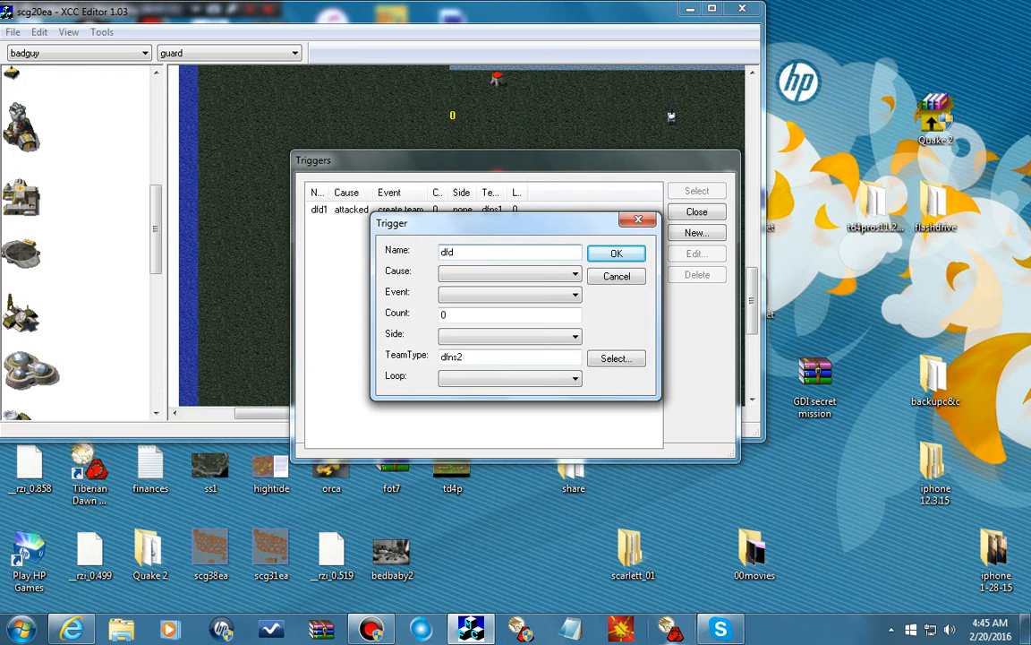
key("Tab")
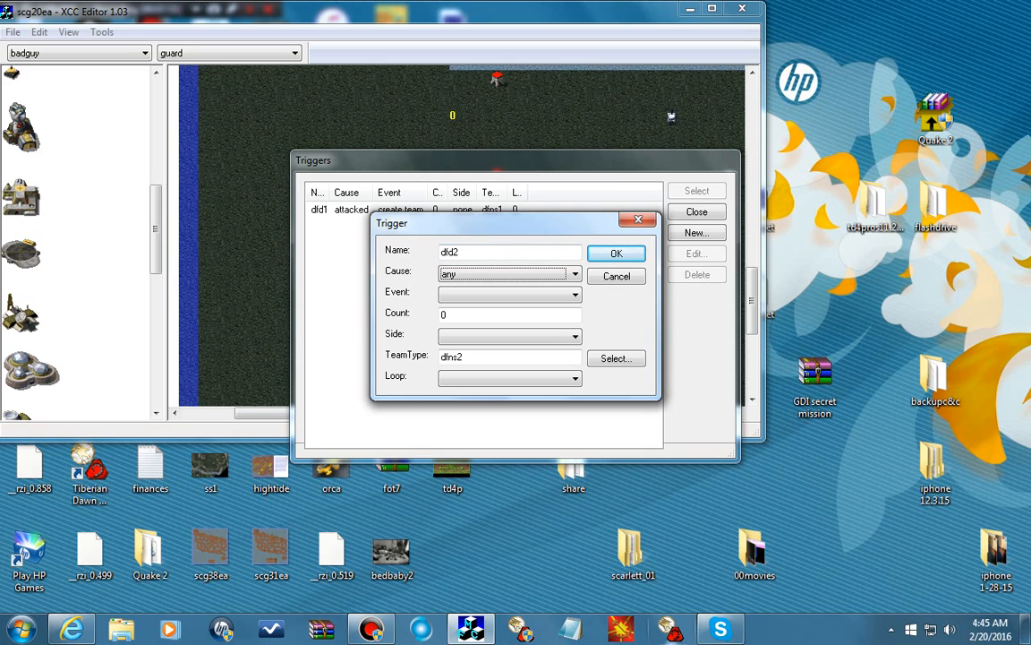
key("Tab")
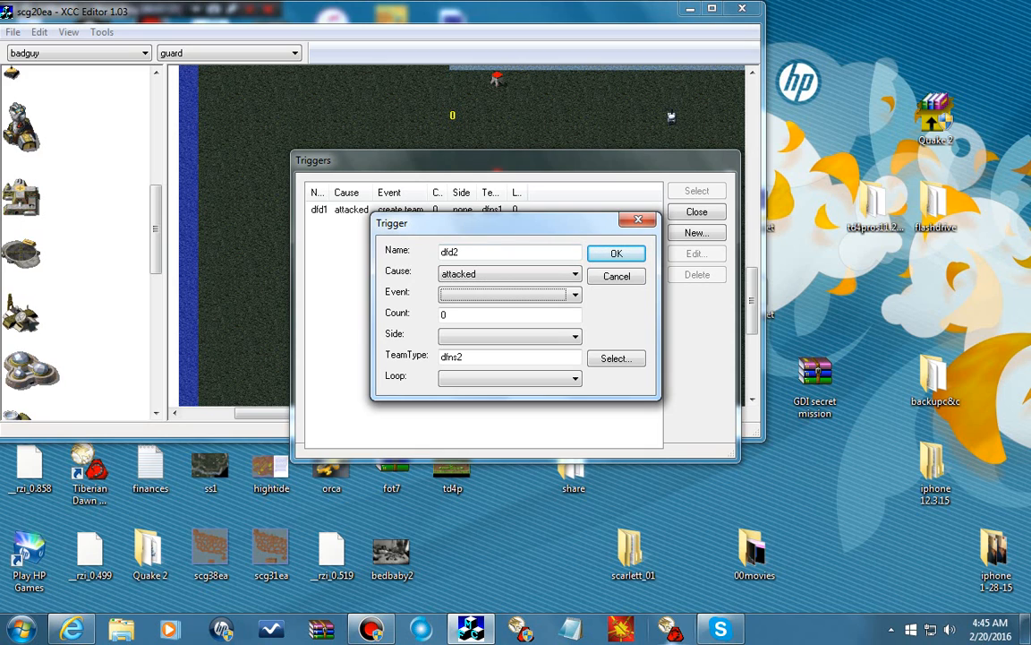
key("c")
key("r")
key("Tab")
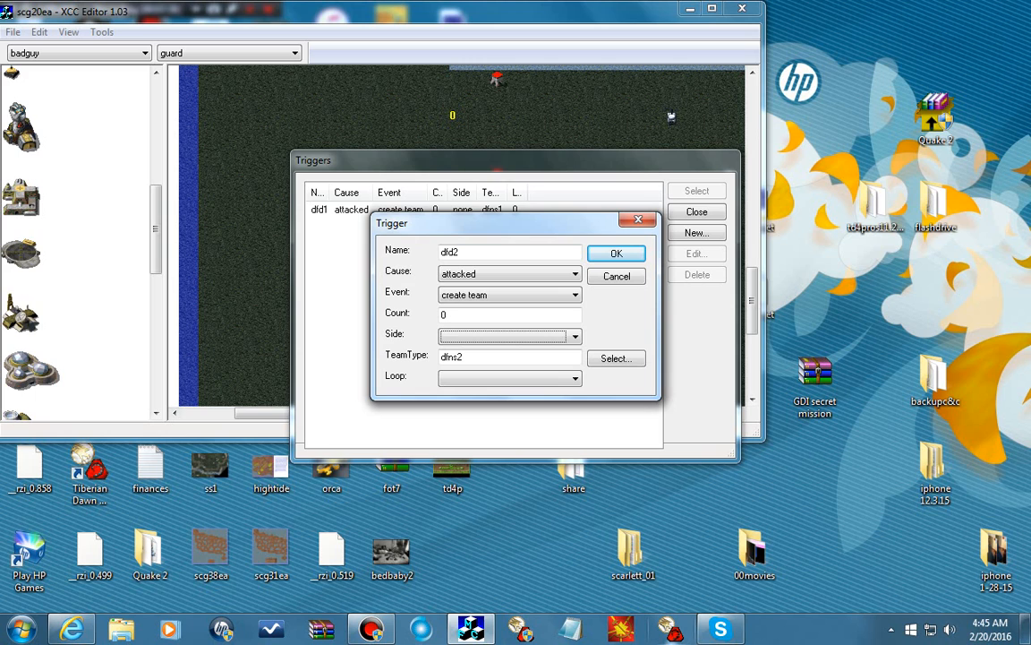
key("Tab")
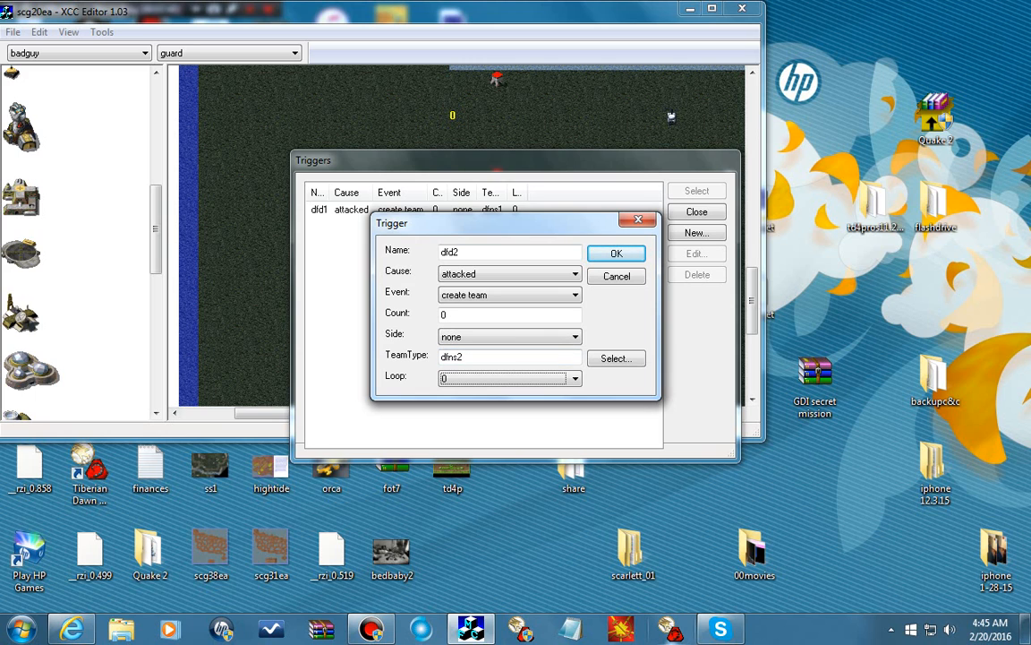
left_click(617, 254)
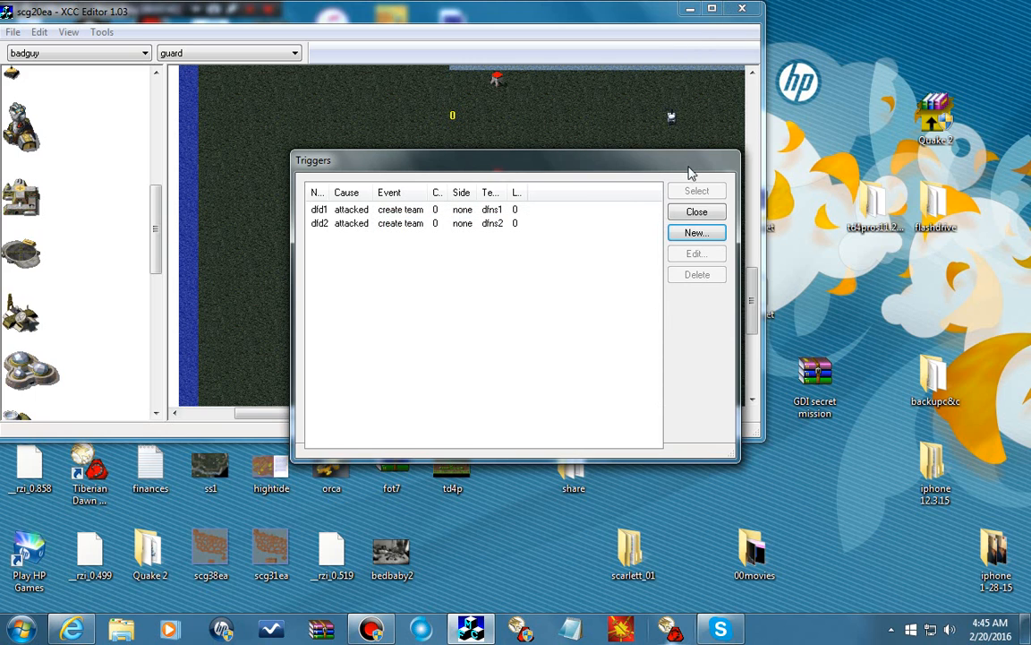
left_click(689, 212)
- Maximize the editor window and assign the dfd2 trigger to the guard tower east of waypoint 1
double_click(637, 9)
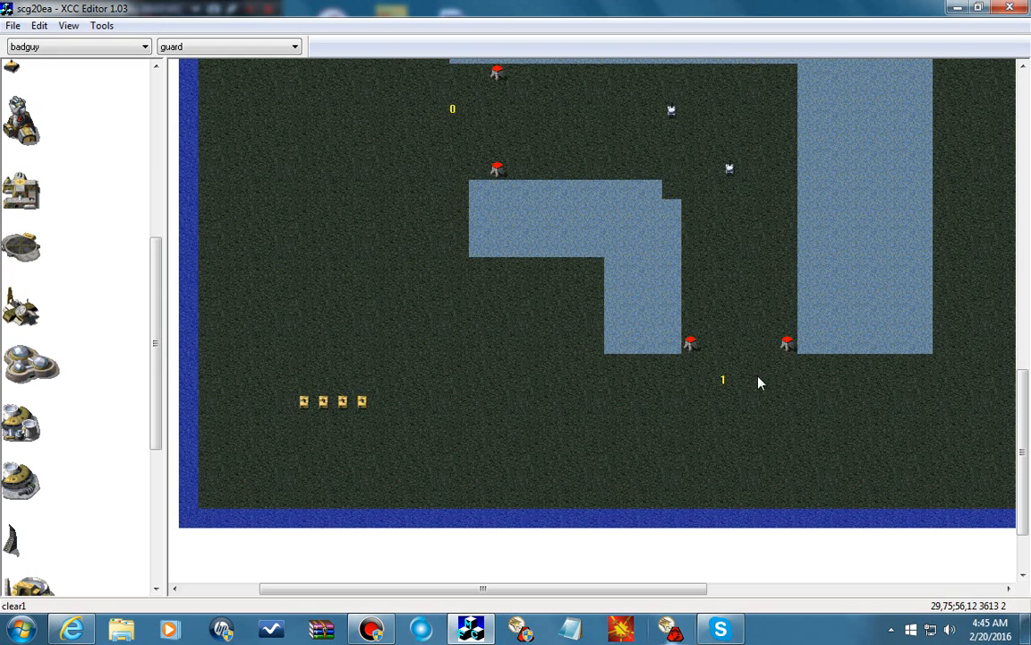
right_click(785, 348)
left_click(797, 400)
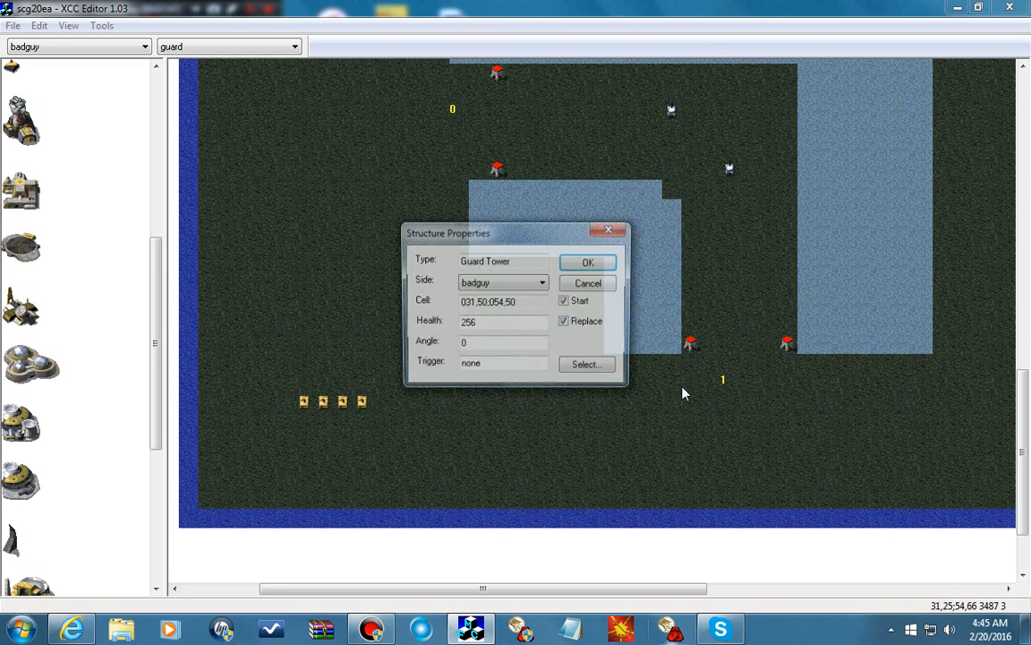
left_click(580, 368)
left_click(421, 223)
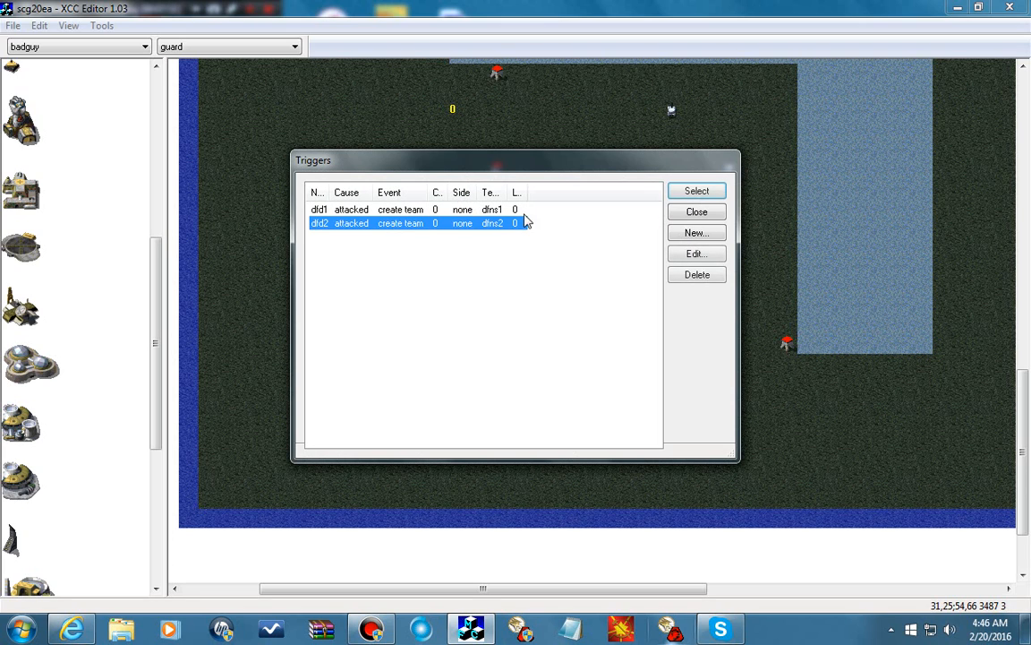
left_click(695, 193)
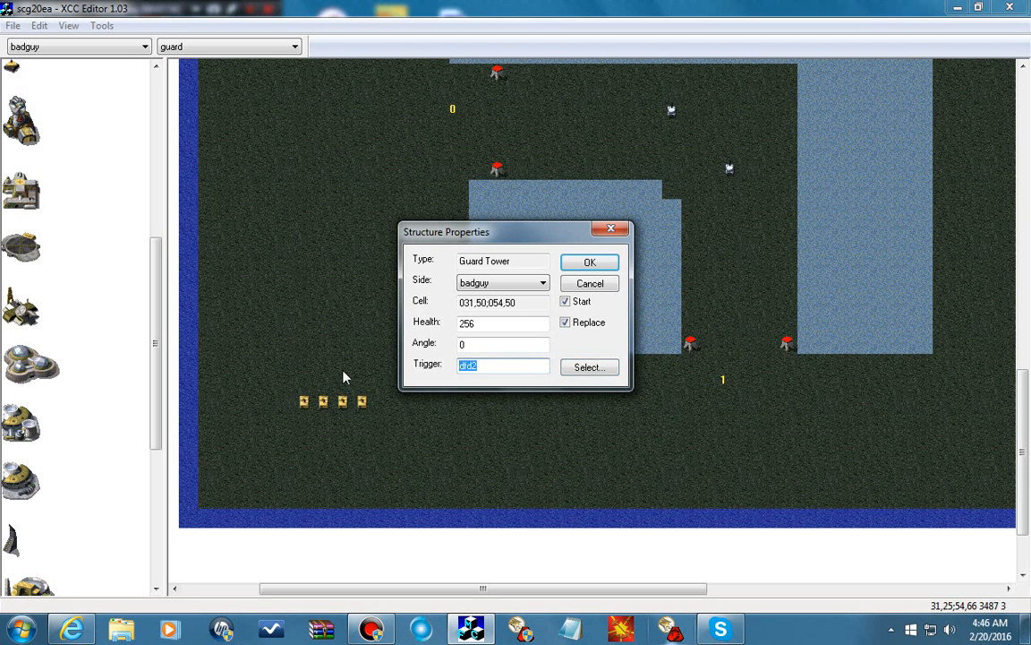
left_click(590, 261)
- Check the trigger set in the properties of the guard tower east of waypoint 1
right_click(786, 340)
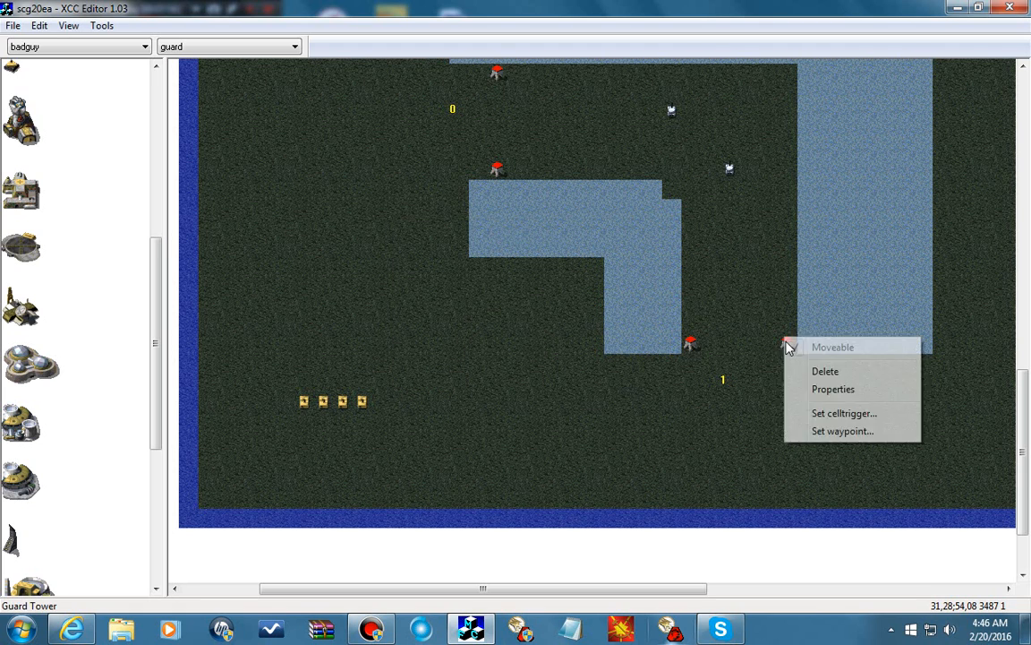
left_click(809, 391)
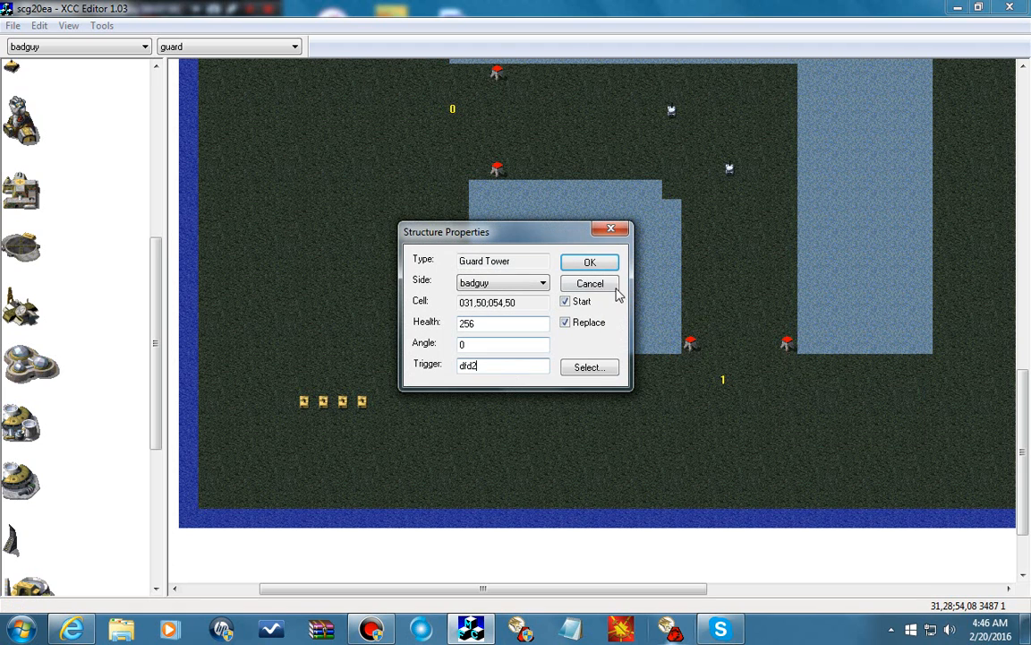
left_click(600, 261)
- Assign the dfd2 trigger to the guard tower west of waypoint 1
right_click(686, 344)
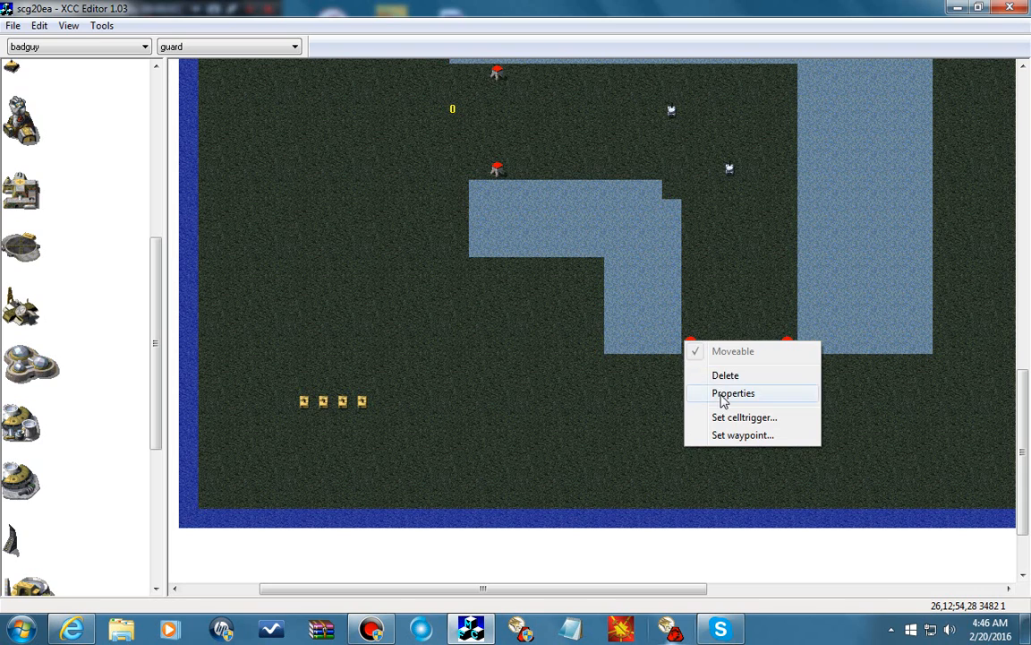
left_click(721, 394)
double_click(502, 365)
key("BackSpace")
type("dfd2")
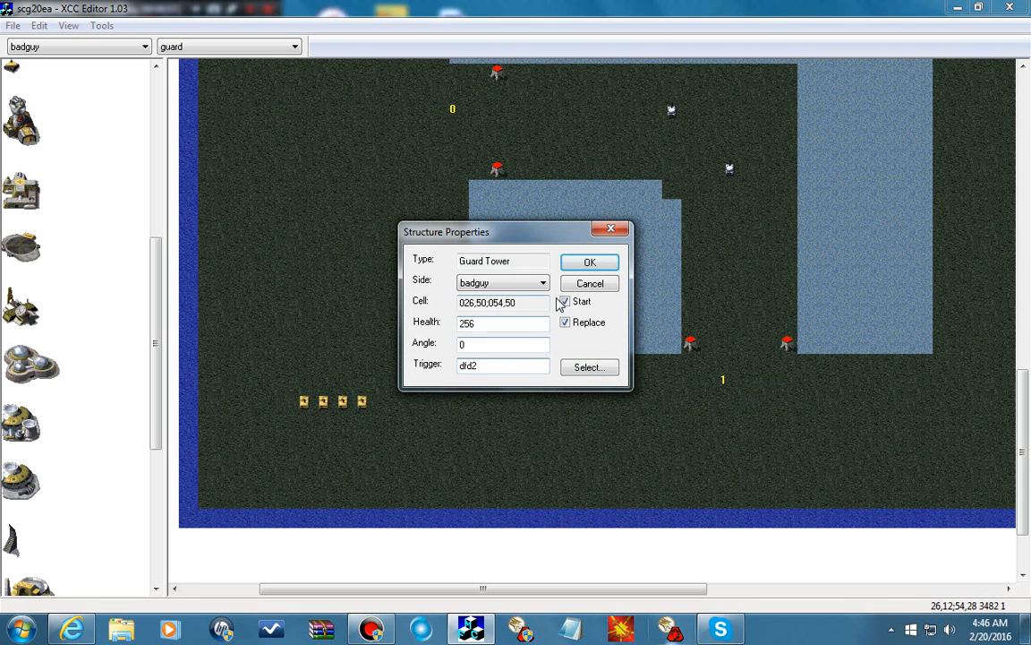
left_click(588, 264)
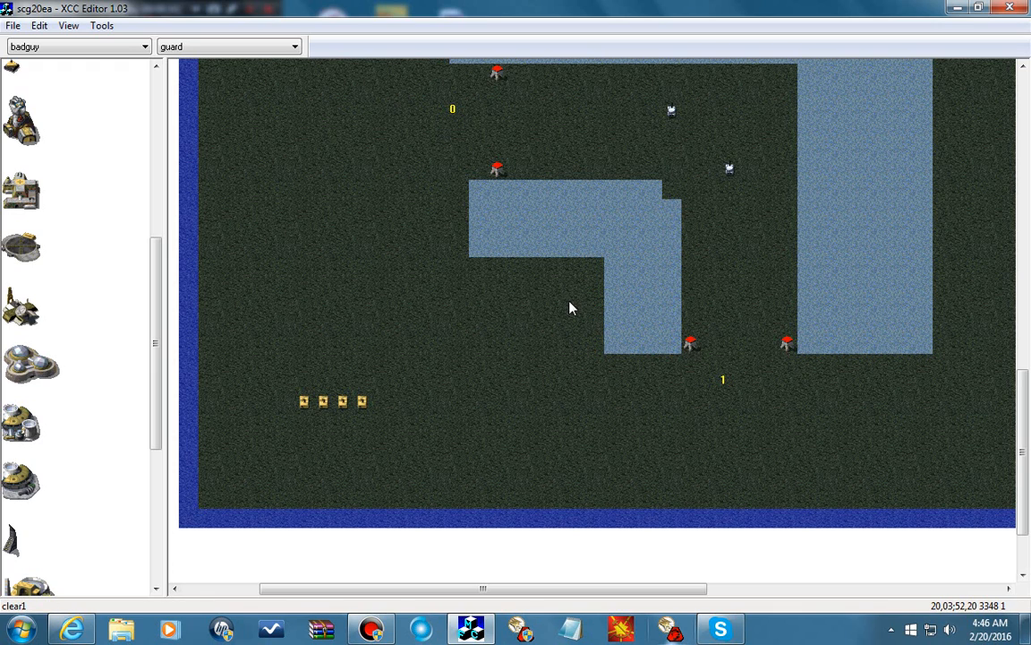
- Save the mission map scg20ea with the newly assigned tower triggers
left_click(11, 25)
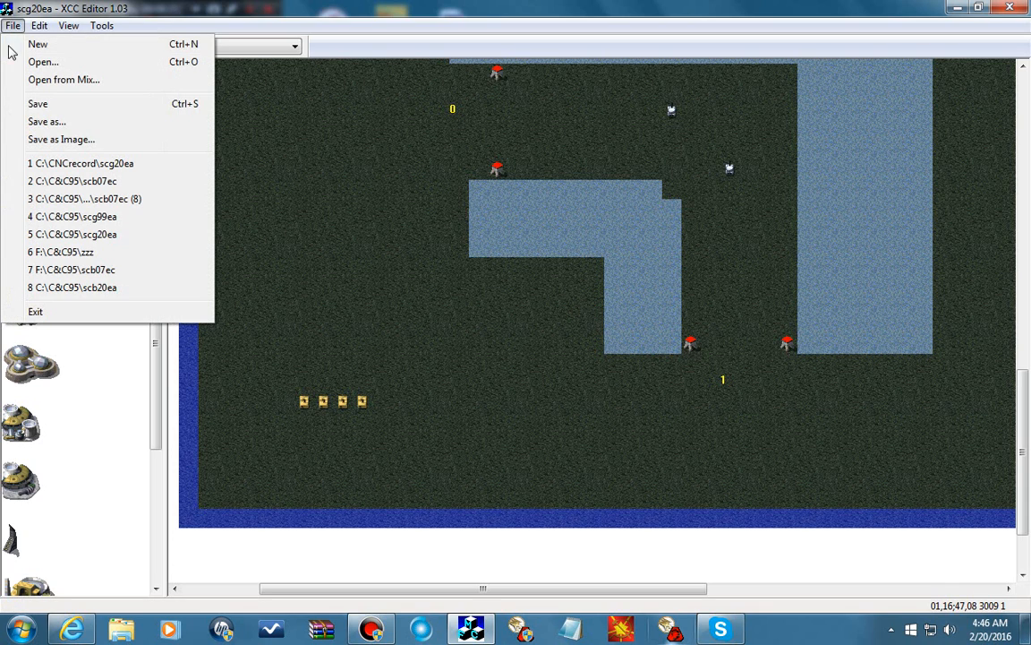
left_click(37, 106)
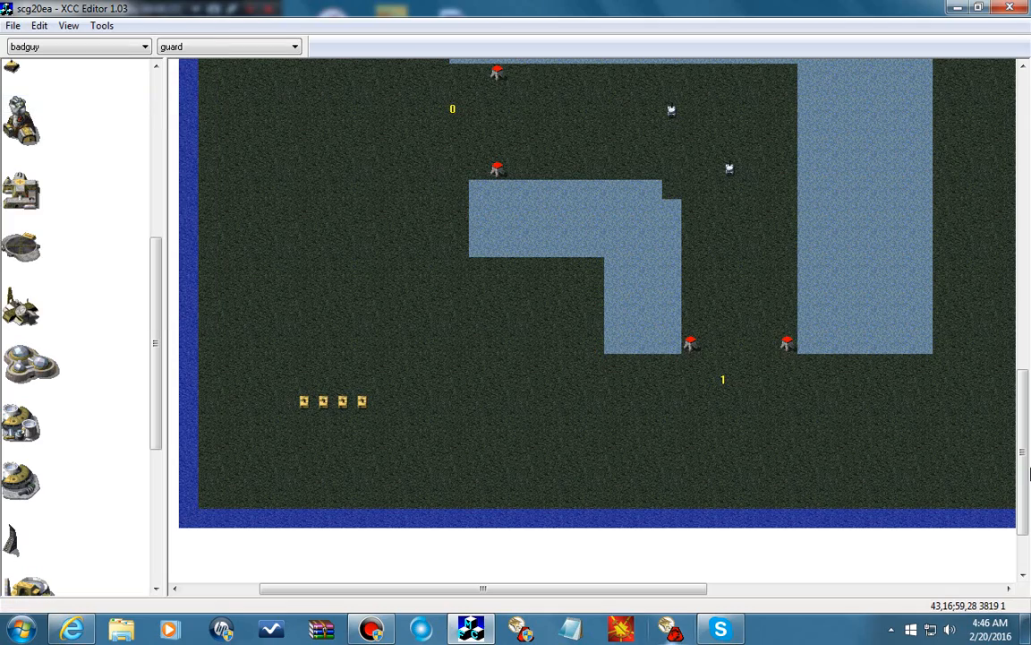
left_click_drag(1021, 464, 1015, 437)
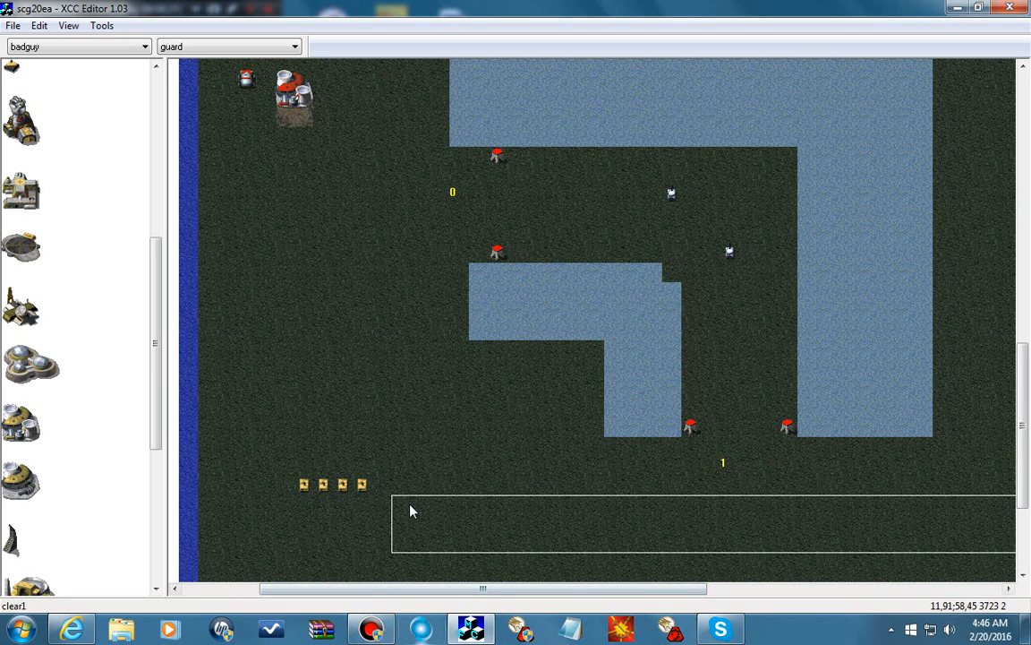
- Launch C&C95 from the C:\CNCrecord folder and start the new GDI mission u1
left_click(116, 633)
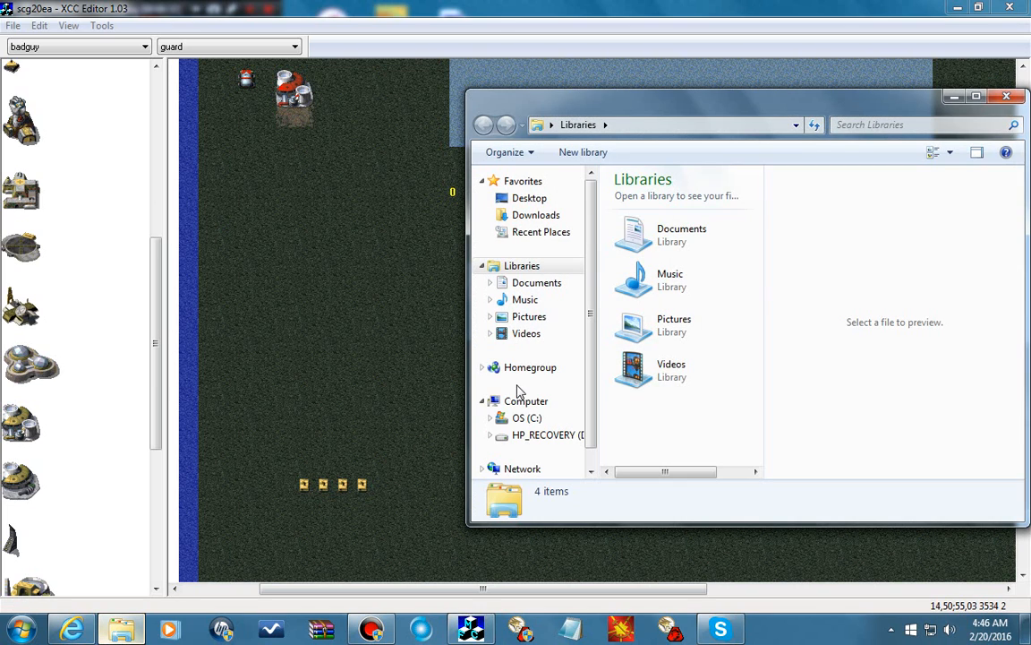
left_click(535, 421)
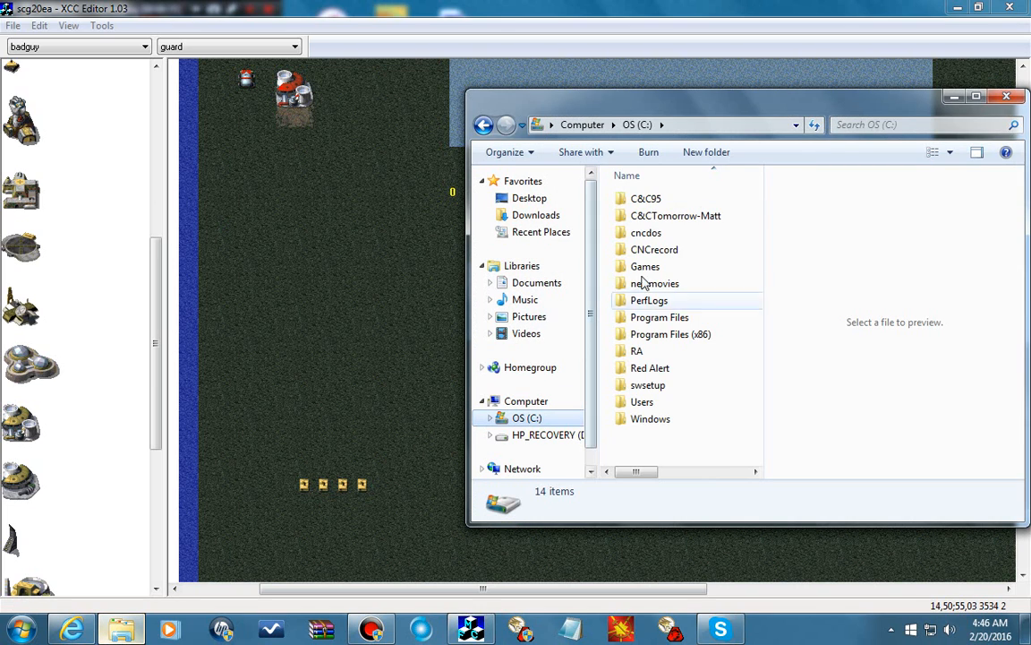
double_click(651, 252)
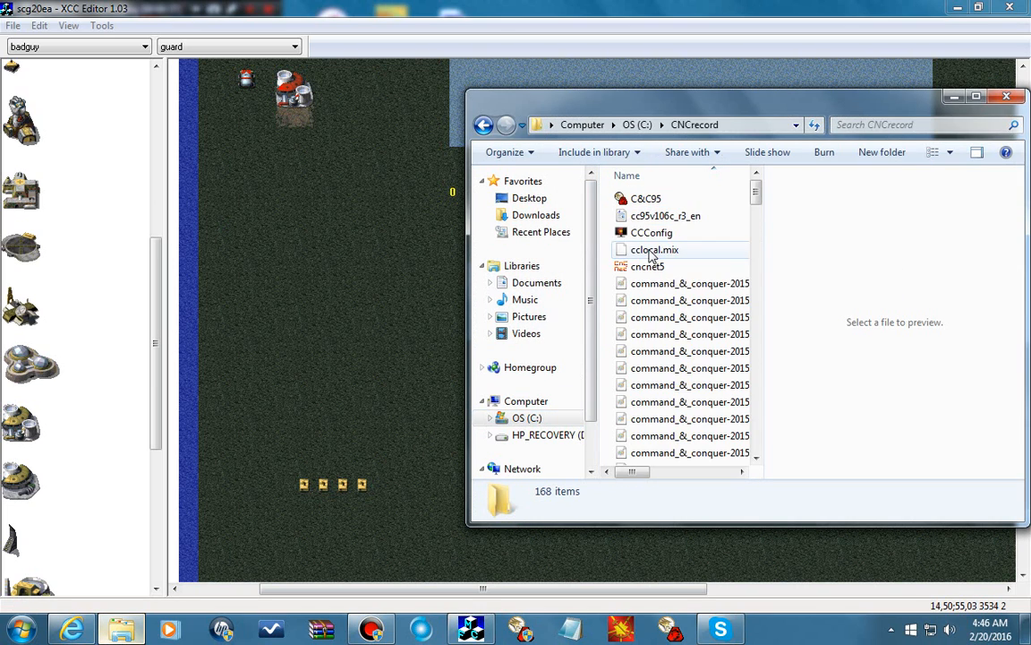
left_click(644, 200)
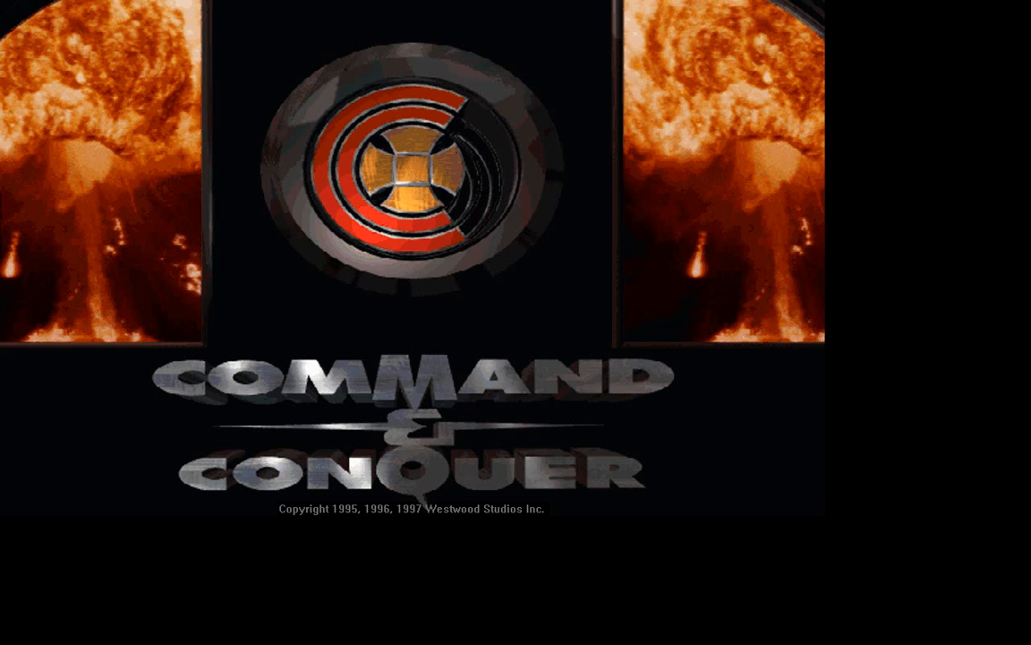
left_click(433, 49)
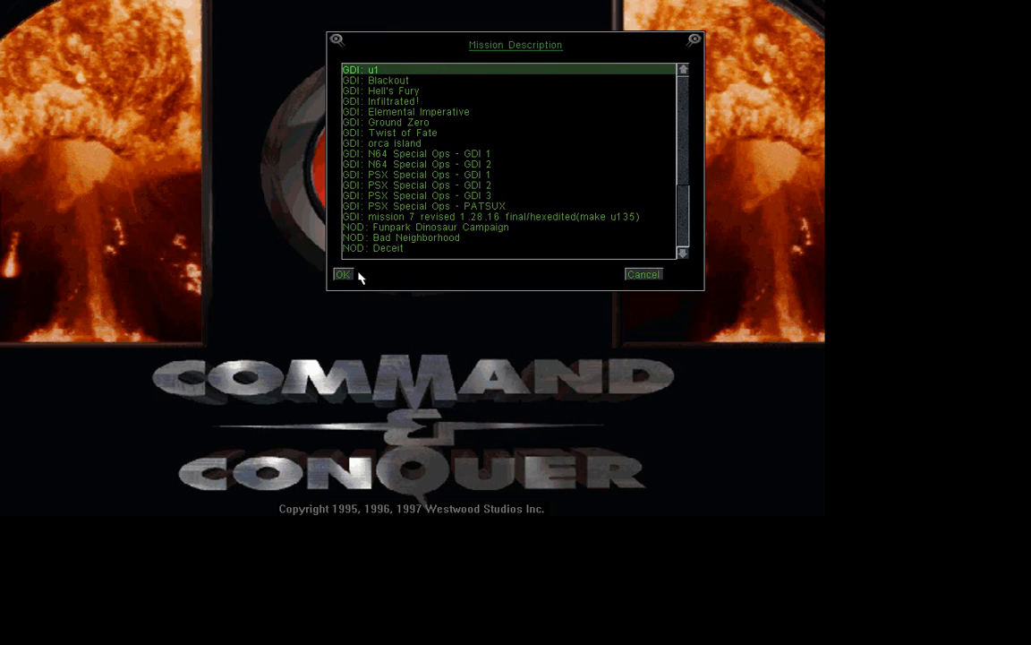
left_click(340, 279)
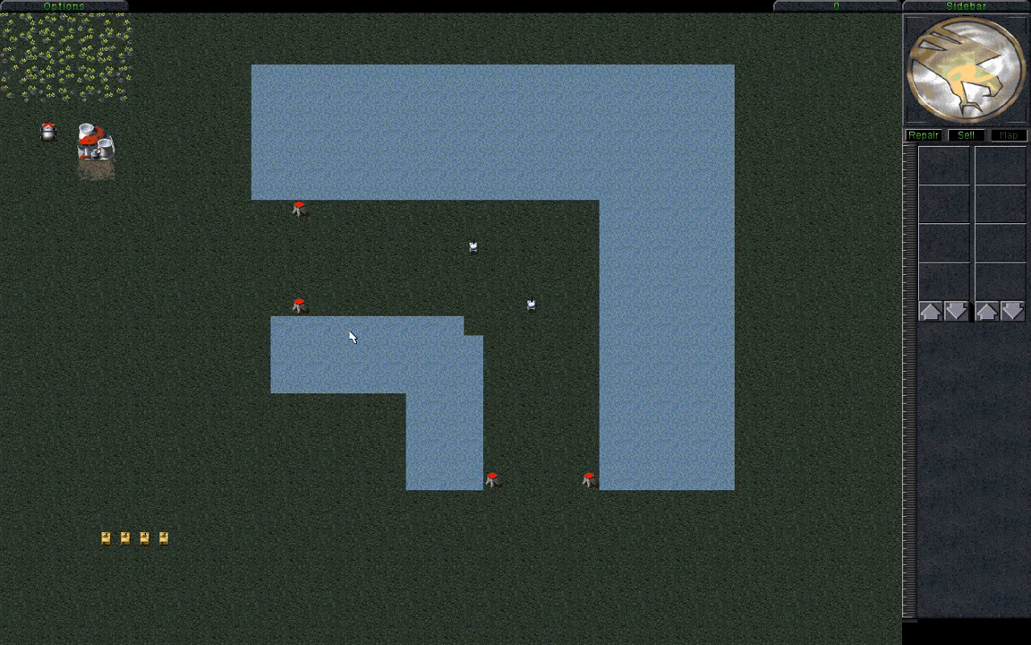
- Test the tower triggers by sending one tank toward the southern guard towers and another toward the western pair, pulling each back
left_click_drag(432, 211, 517, 301)
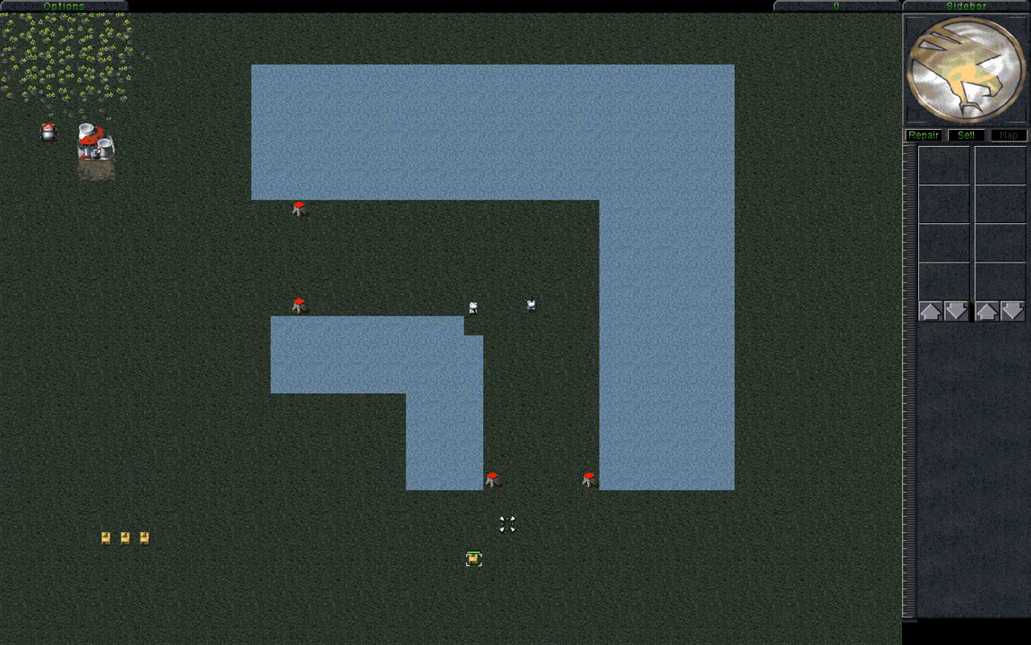
left_click(277, 555)
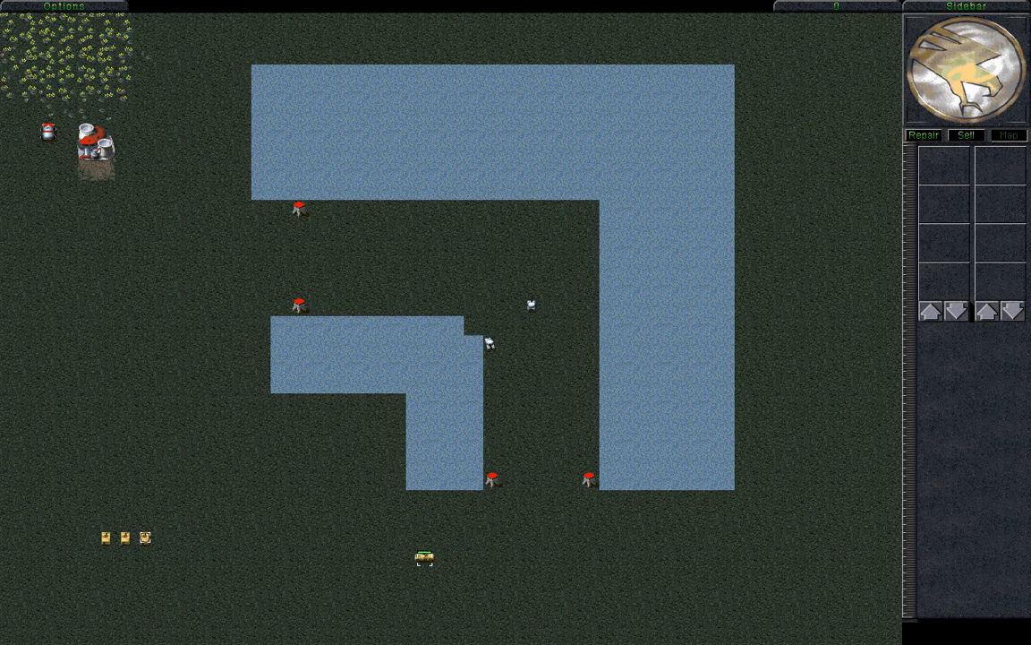
left_click(145, 537)
left_click(168, 338)
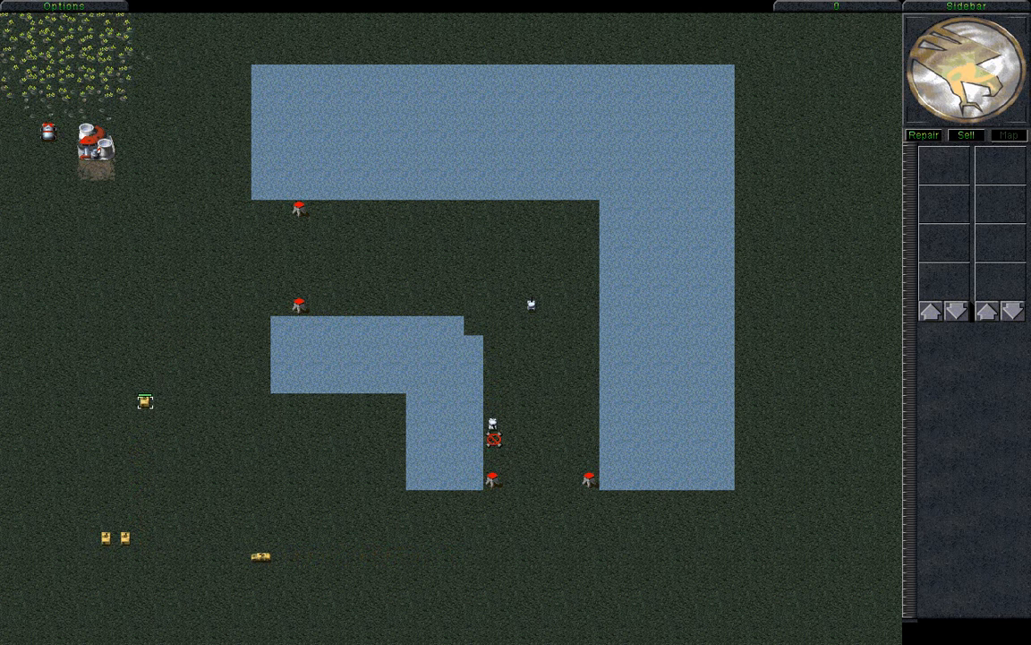
left_click(216, 319)
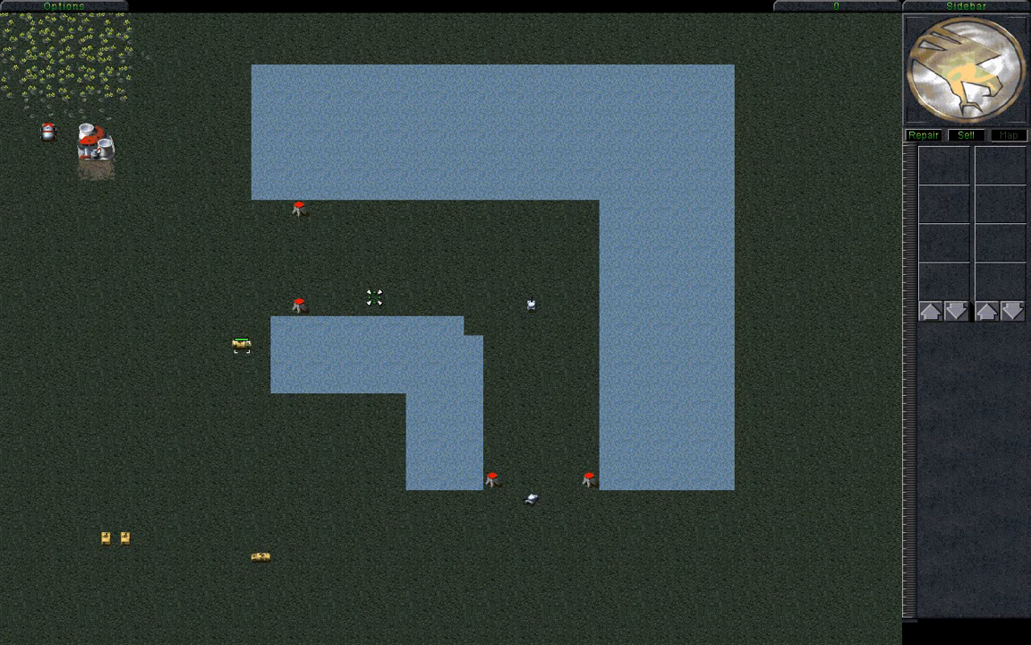
left_click(223, 533)
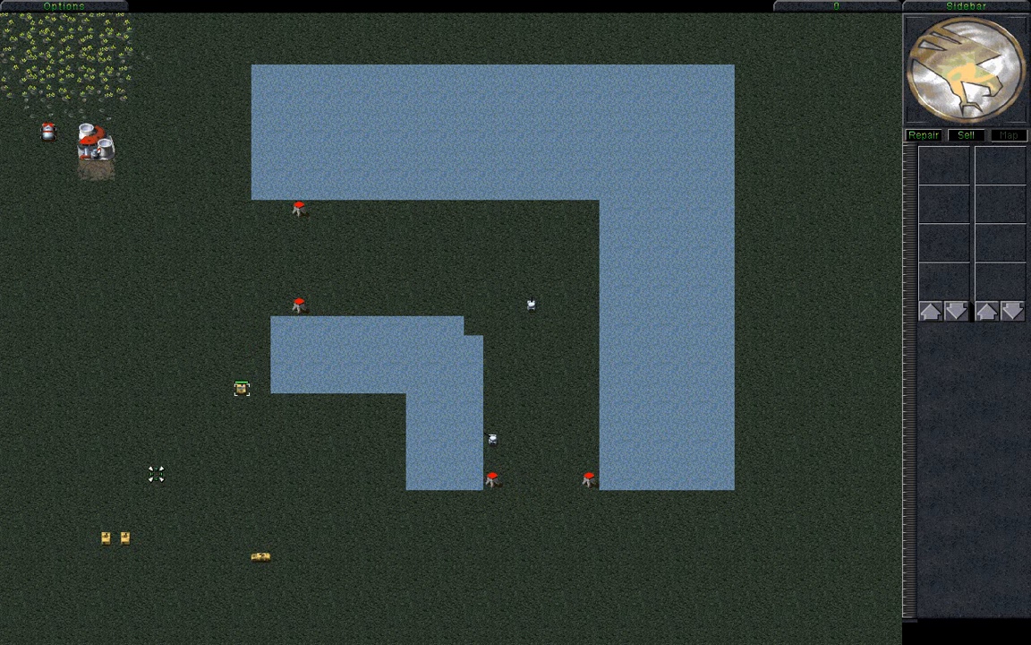
left_click(130, 443)
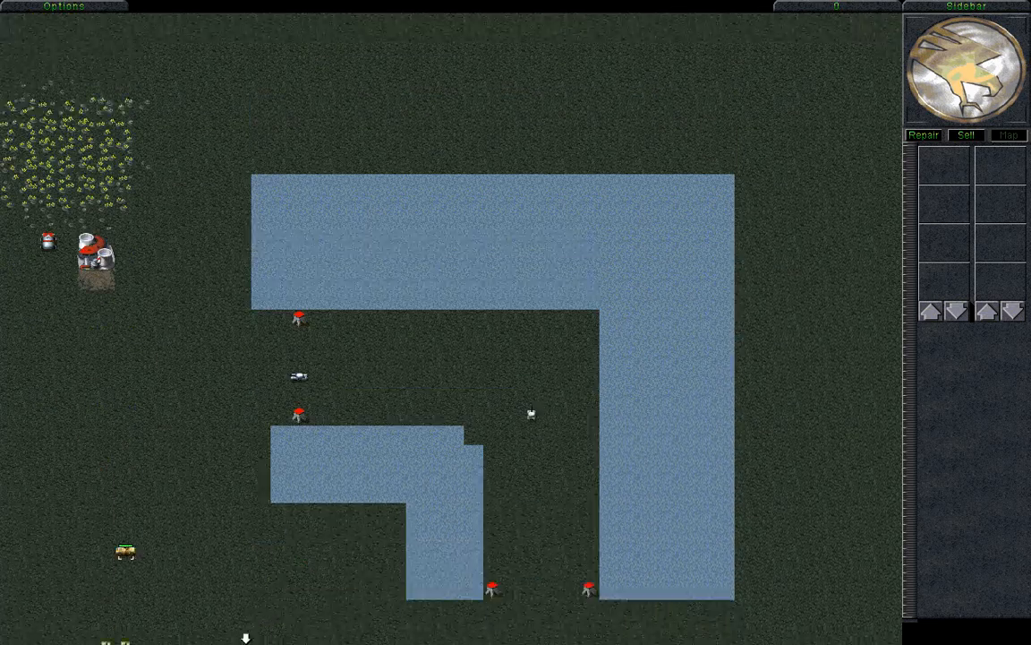
- Abort the test mission, exit the game, and close the CNCrecord folder window to return to XCC Editor
left_click(42, 9)
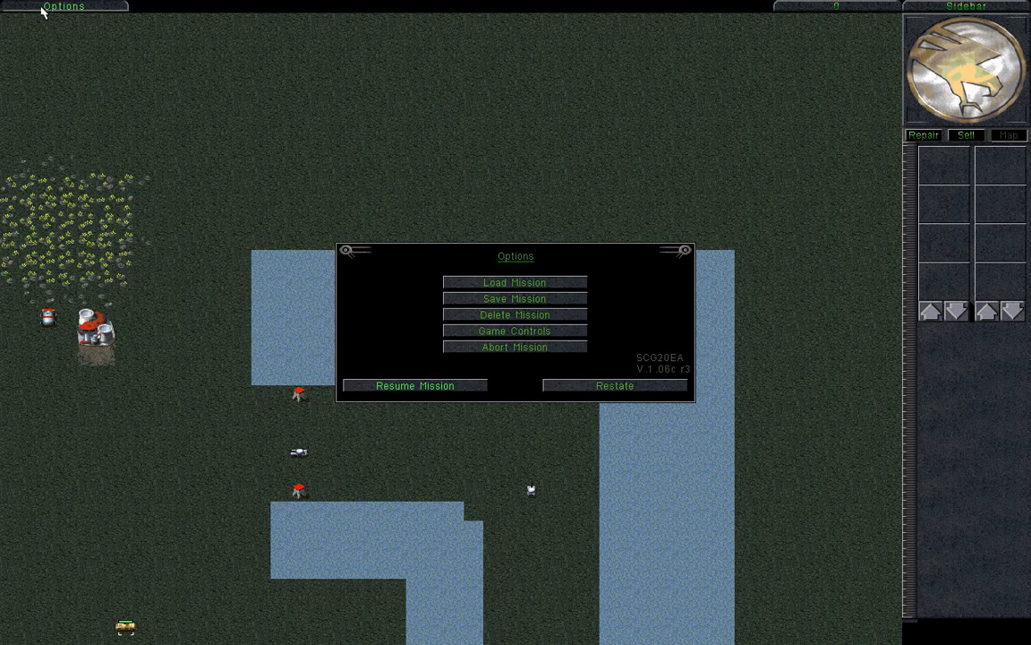
left_click(476, 354)
left_click(432, 361)
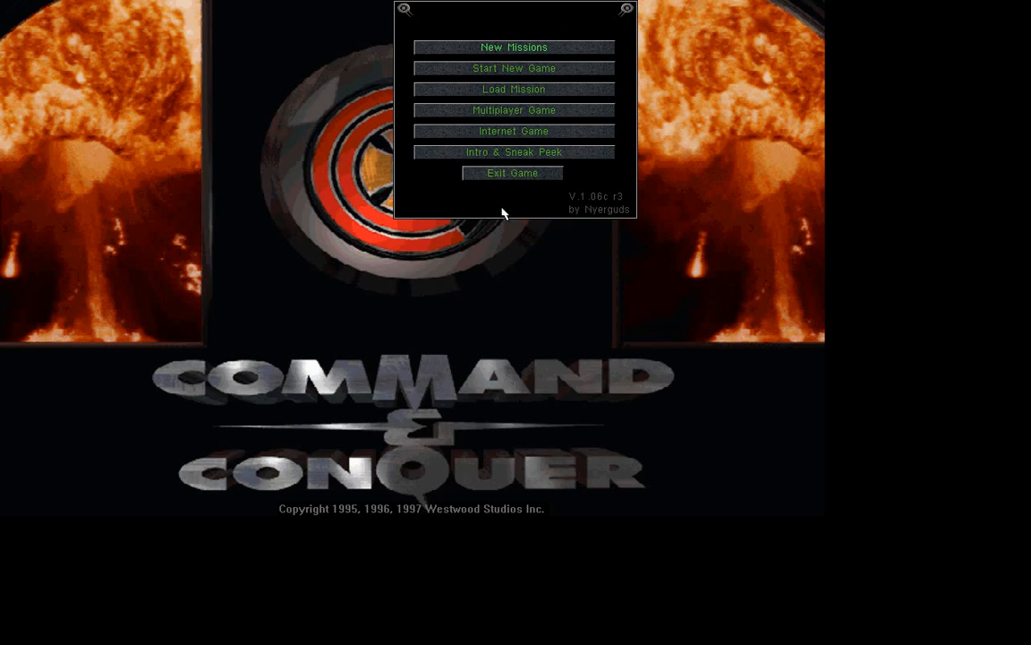
left_click(488, 171)
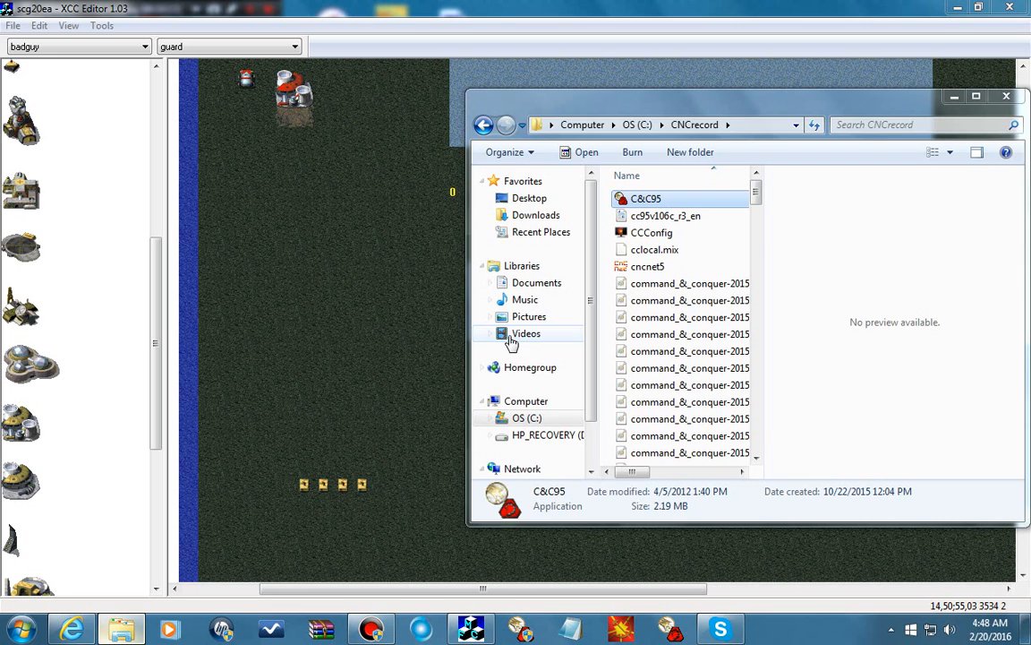
left_click(1005, 98)
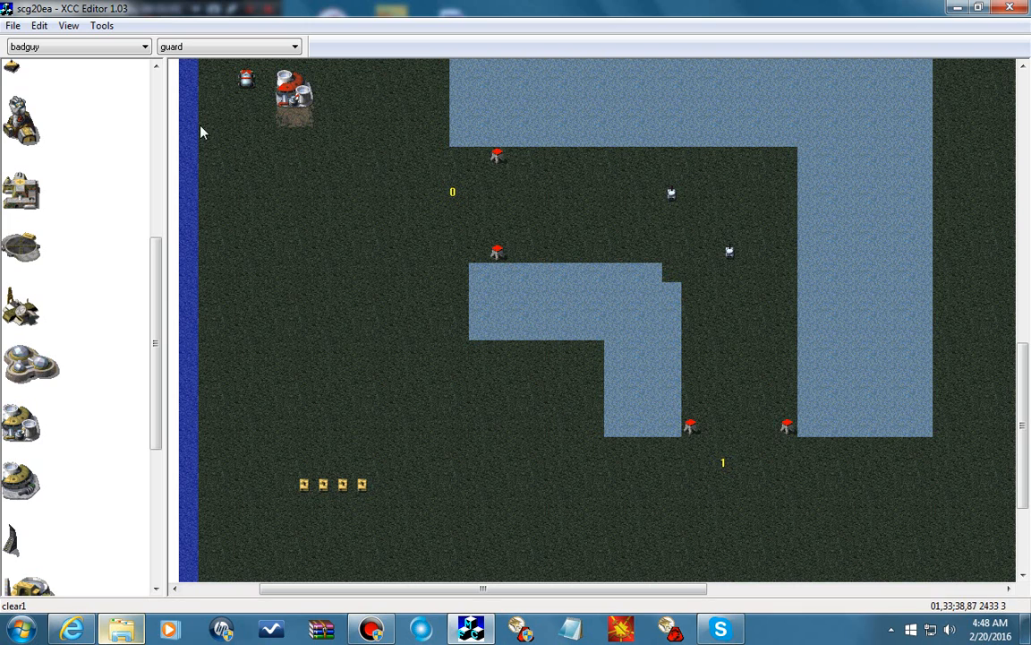
- Review the settings of the dfns2 teamtype, including its U1 value and its actions, without changing them
left_click_drag(624, 166, 701, 231)
left_click(39, 25)
left_click(93, 239)
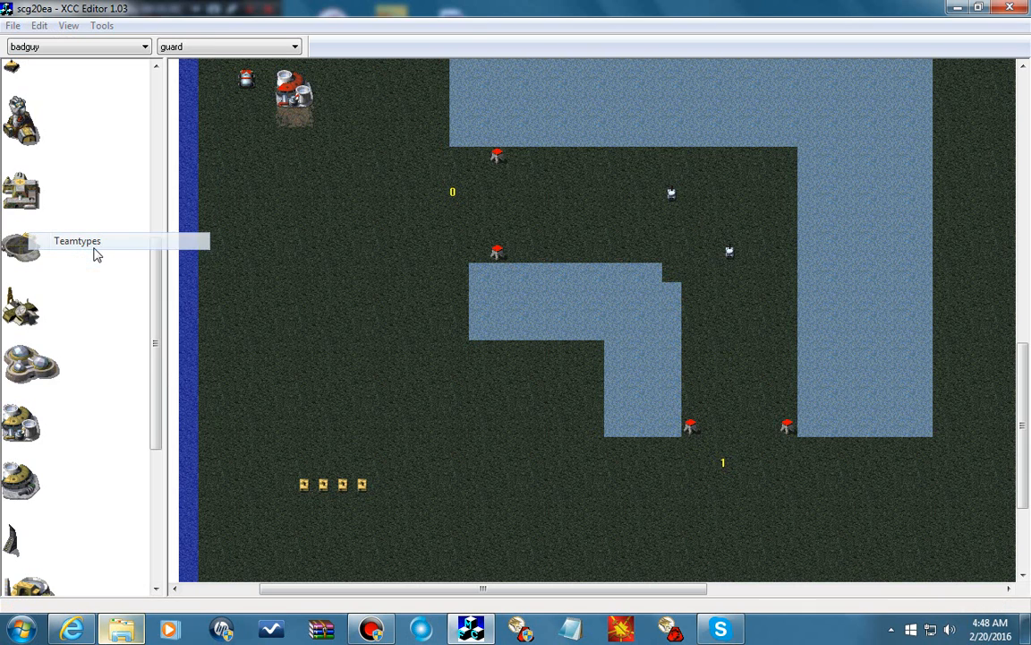
left_click(207, 133)
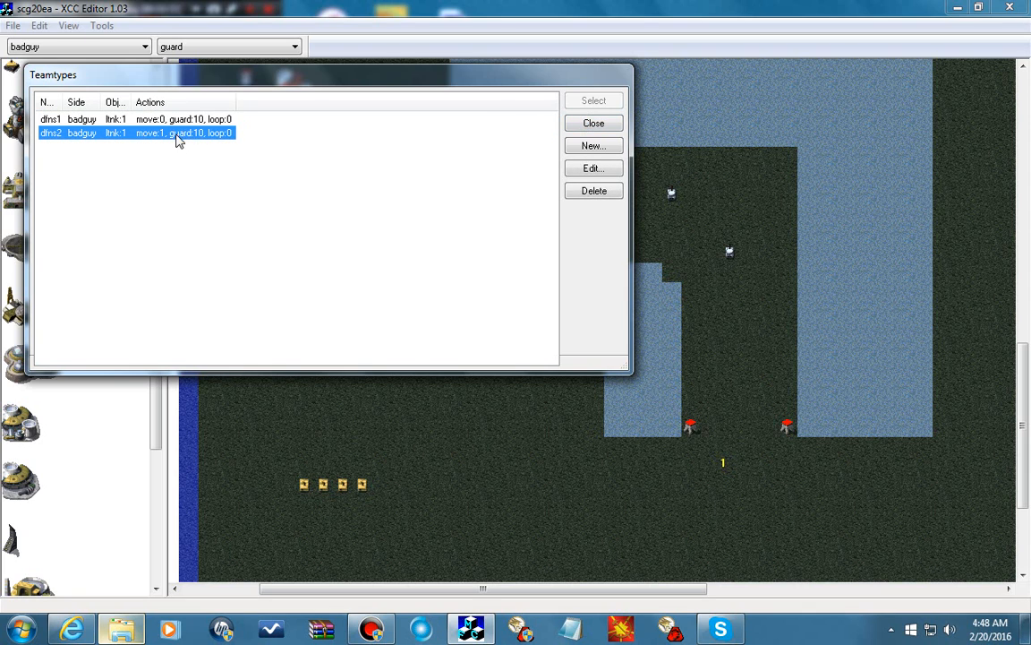
left_click(592, 168)
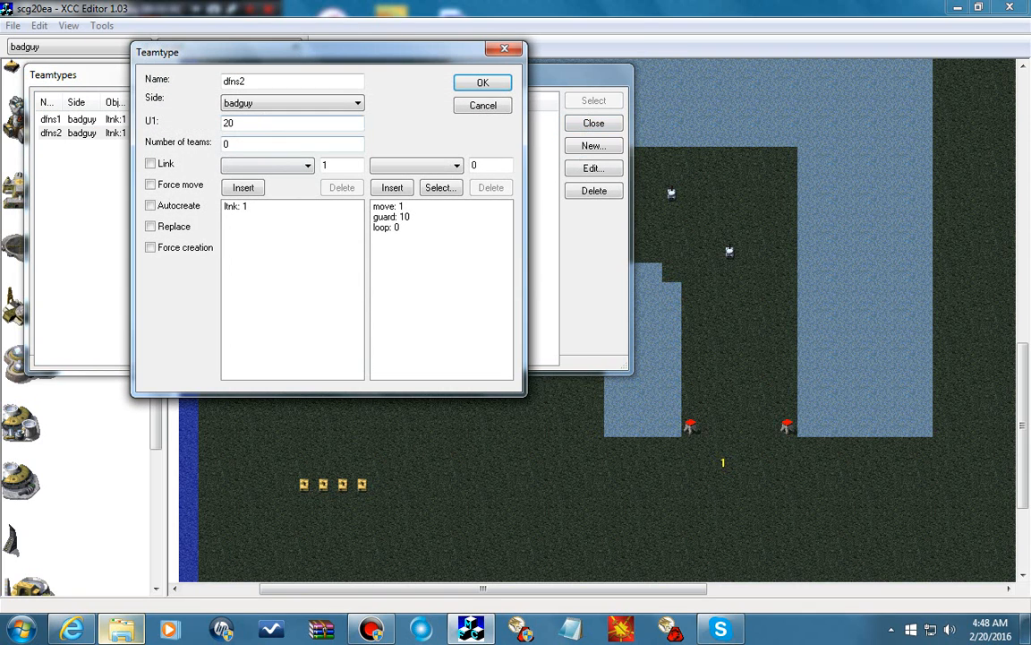
left_click(483, 105)
left_click(594, 122)
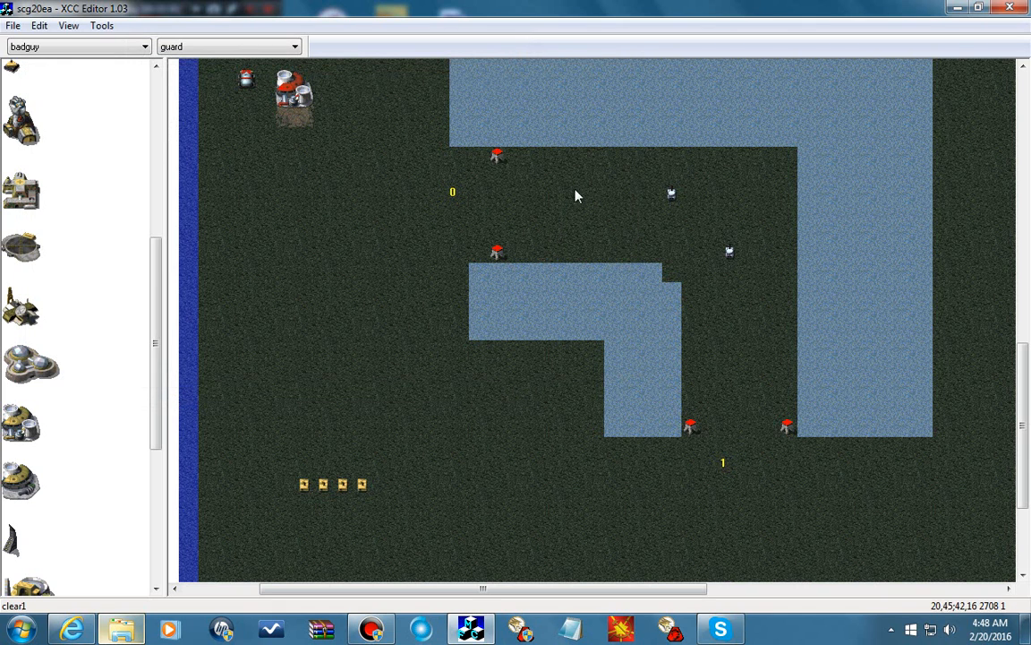
- Review the U1 value and actions of the dfns1 teamtype that guards the western tower pair, without changing them
left_click_drag(488, 147, 507, 281)
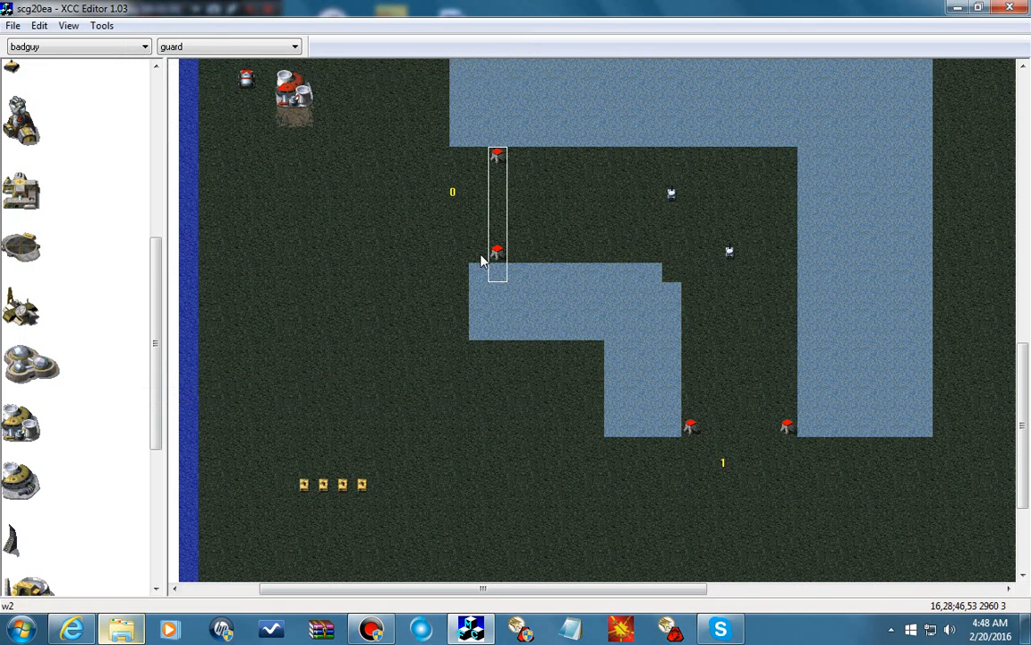
left_click(40, 25)
left_click(107, 242)
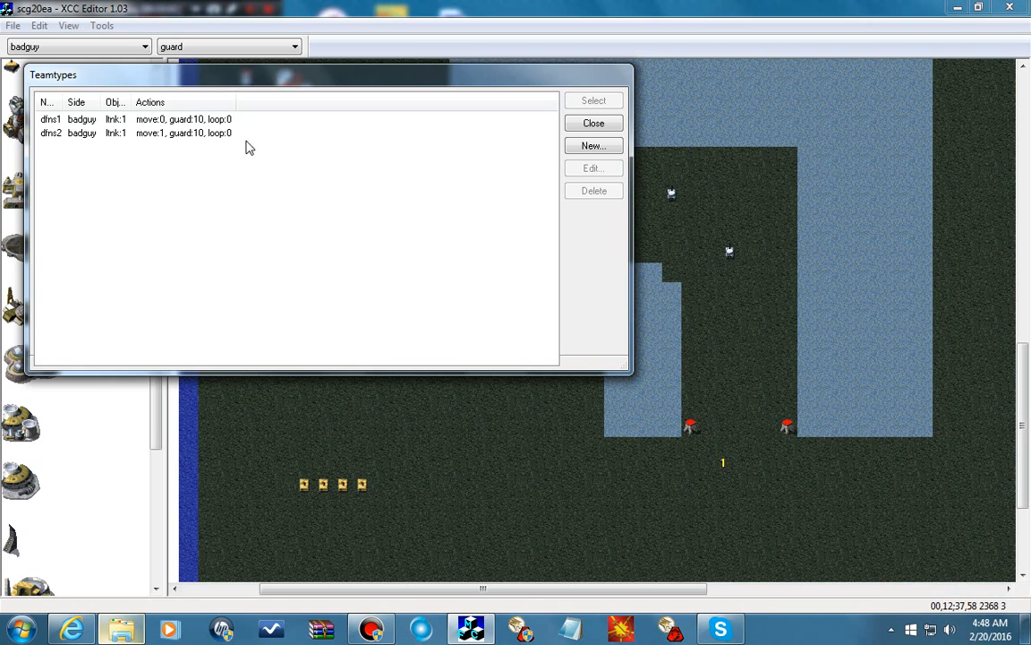
left_click(235, 122)
left_click(594, 168)
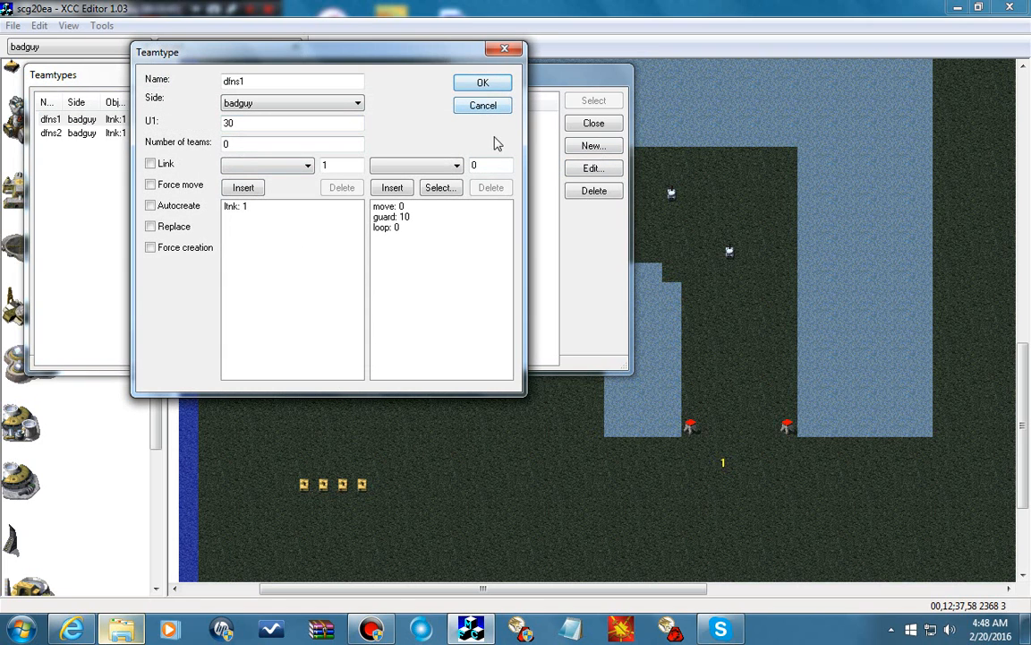
left_click(481, 107)
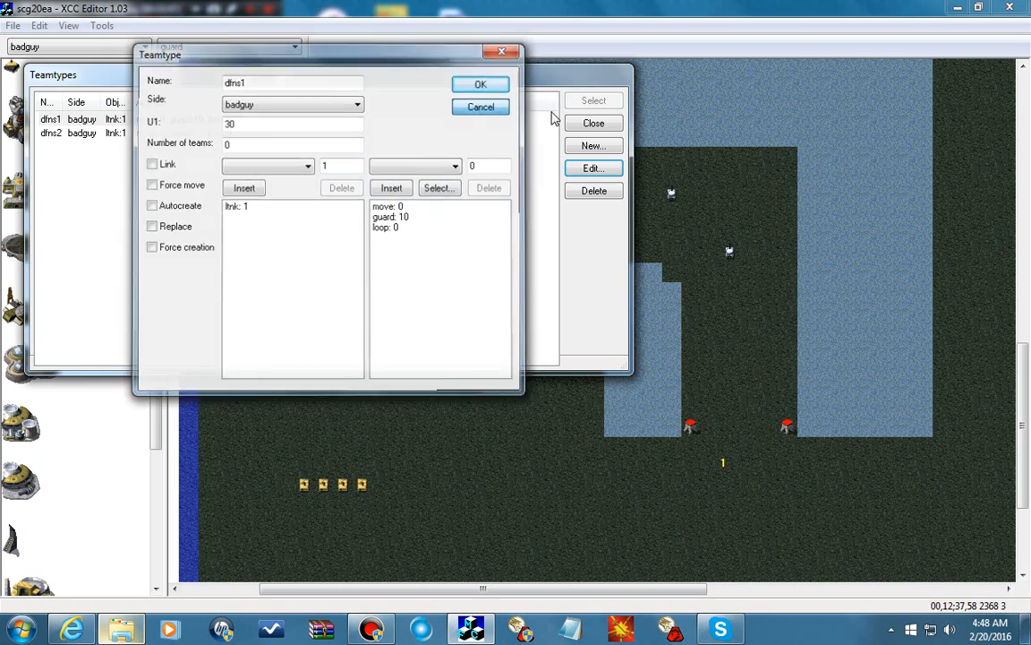
left_click(593, 122)
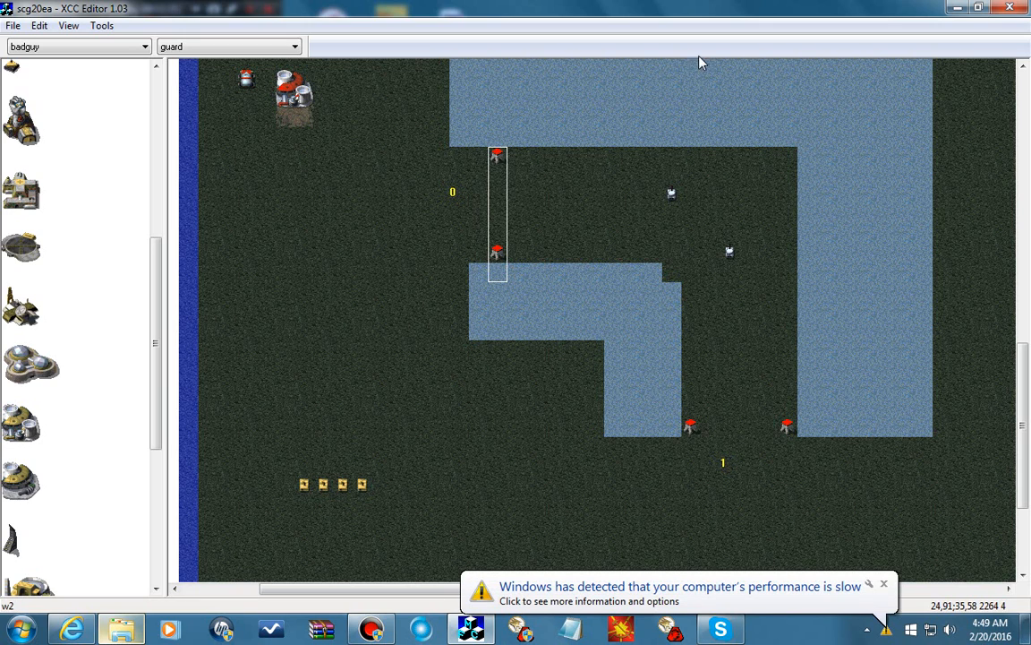
left_click(728, 125)
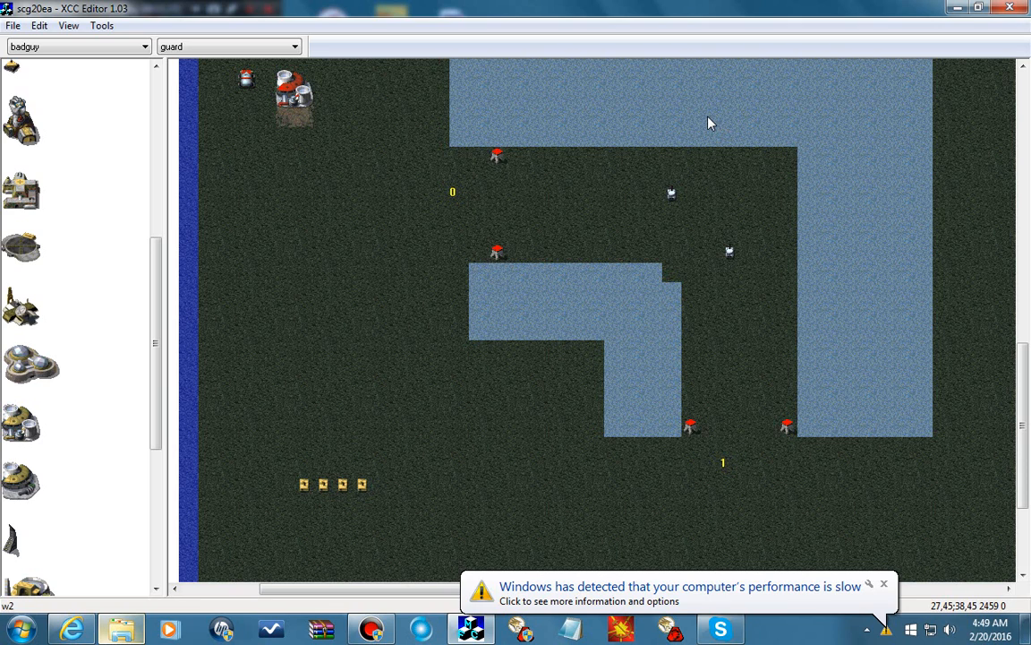
left_click_drag(663, 167, 738, 261)
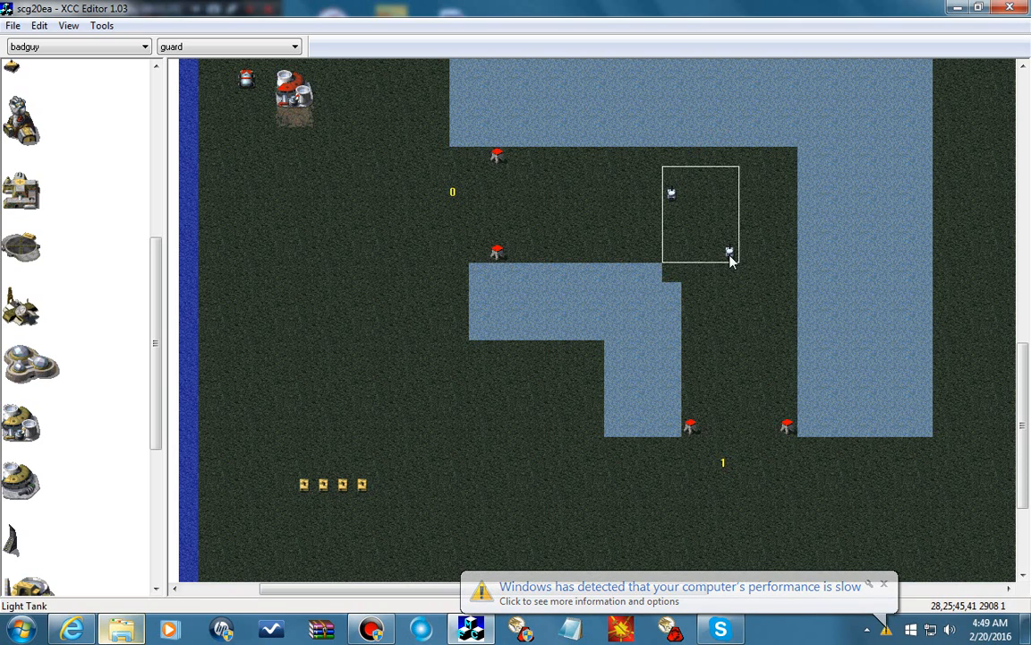
left_click(748, 276)
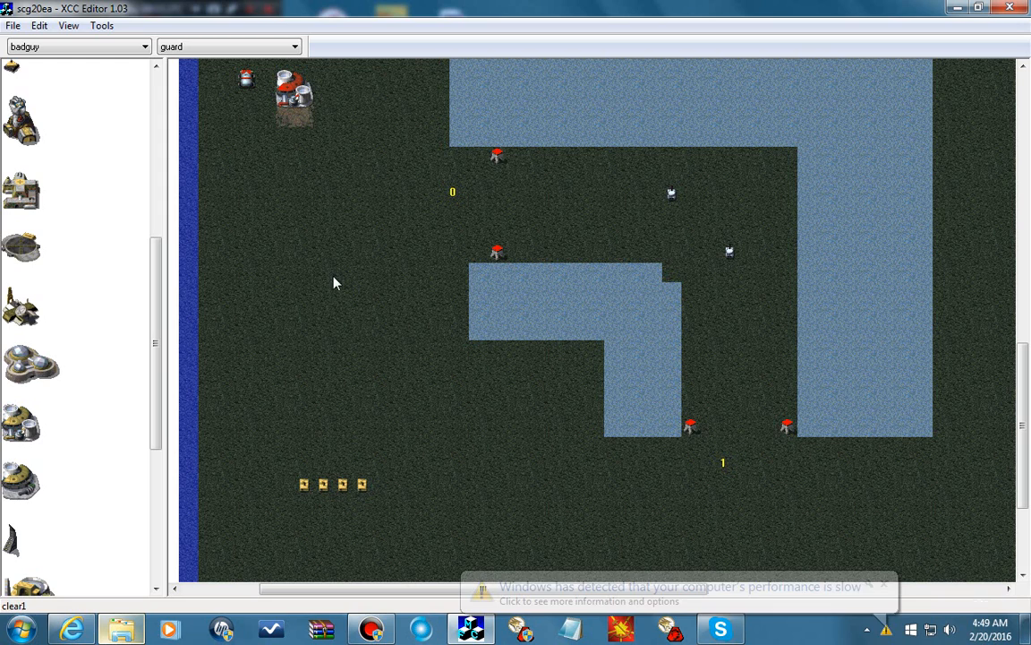
left_click(671, 195)
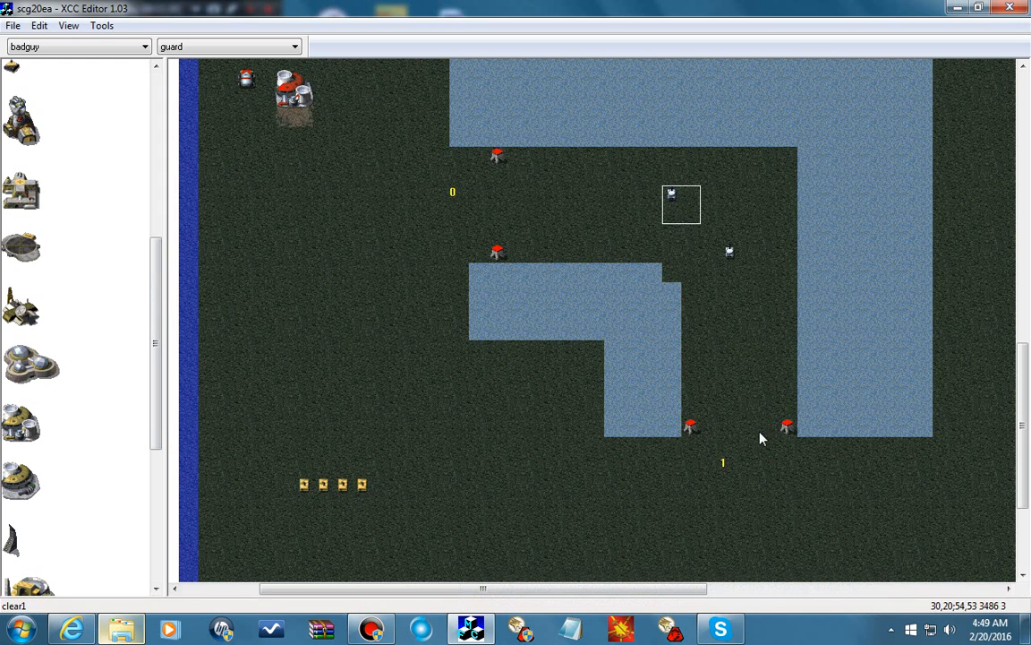
left_click(722, 466)
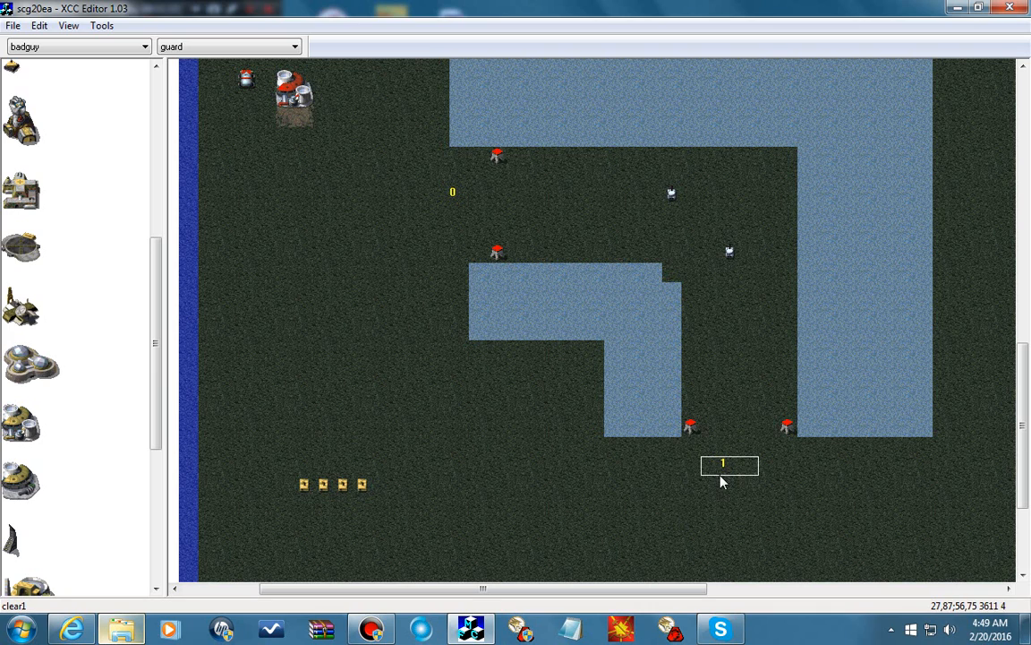
left_click(671, 194)
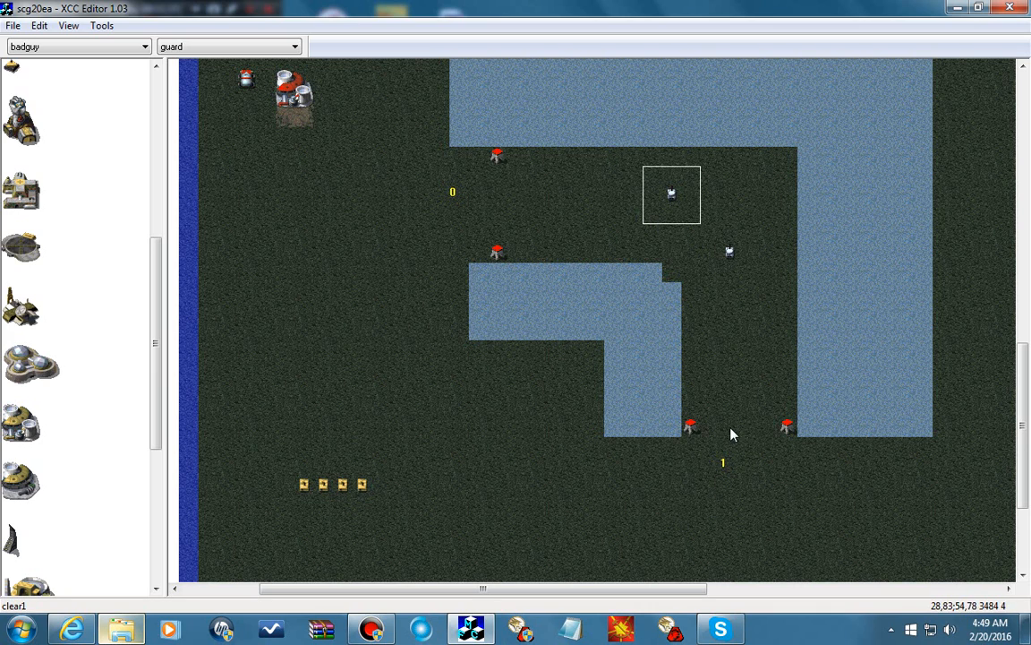
left_click_drag(730, 434, 661, 509)
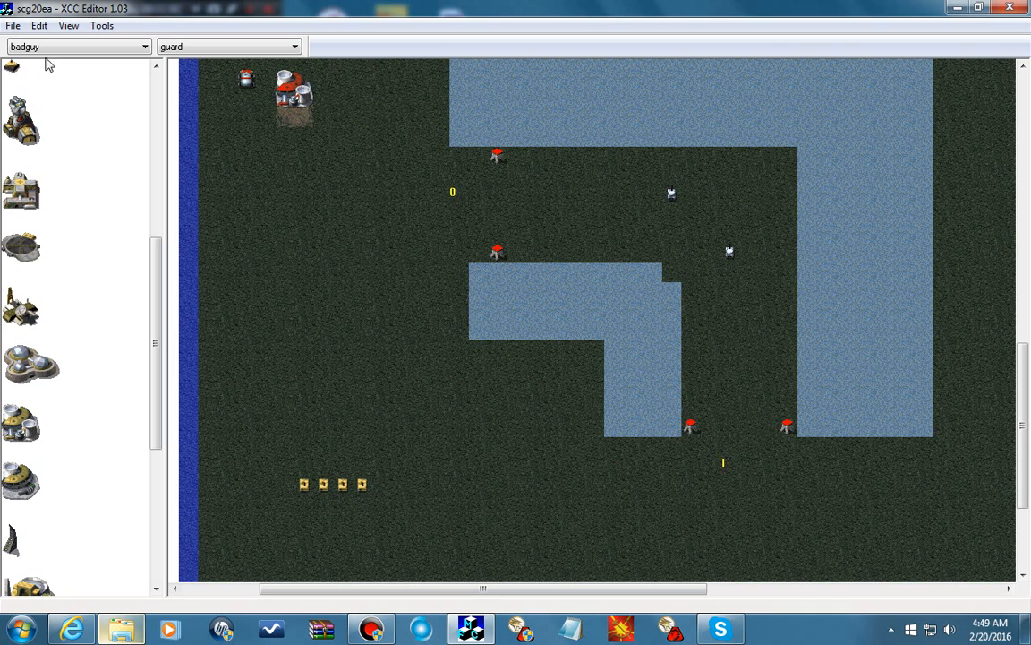
- Create a new teamtype named prep1 for the badguy side with a U1 value of 25
left_click(40, 26)
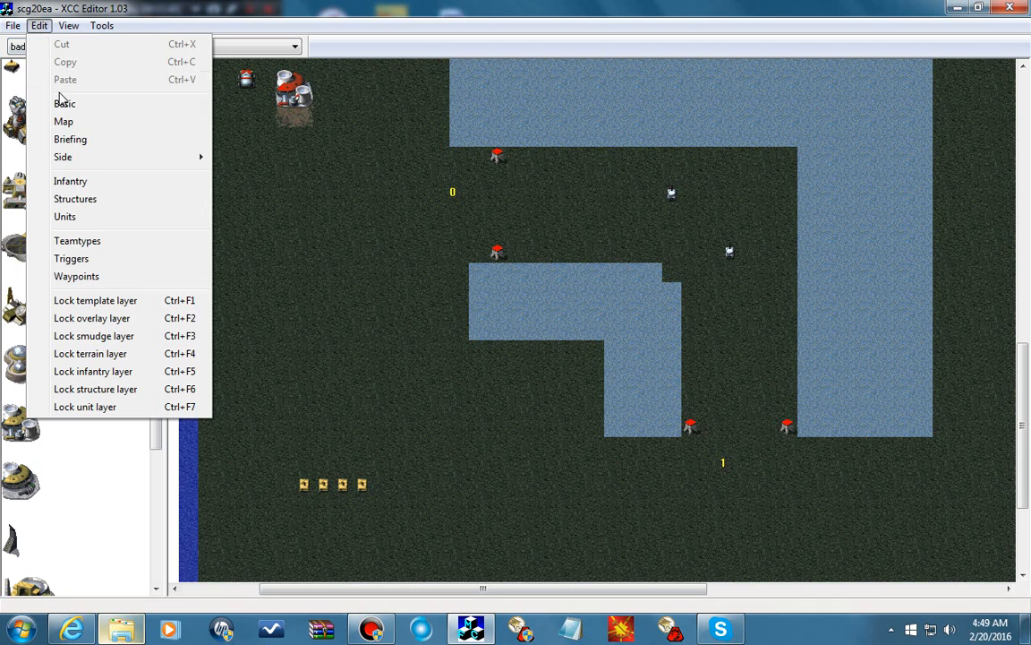
left_click(80, 241)
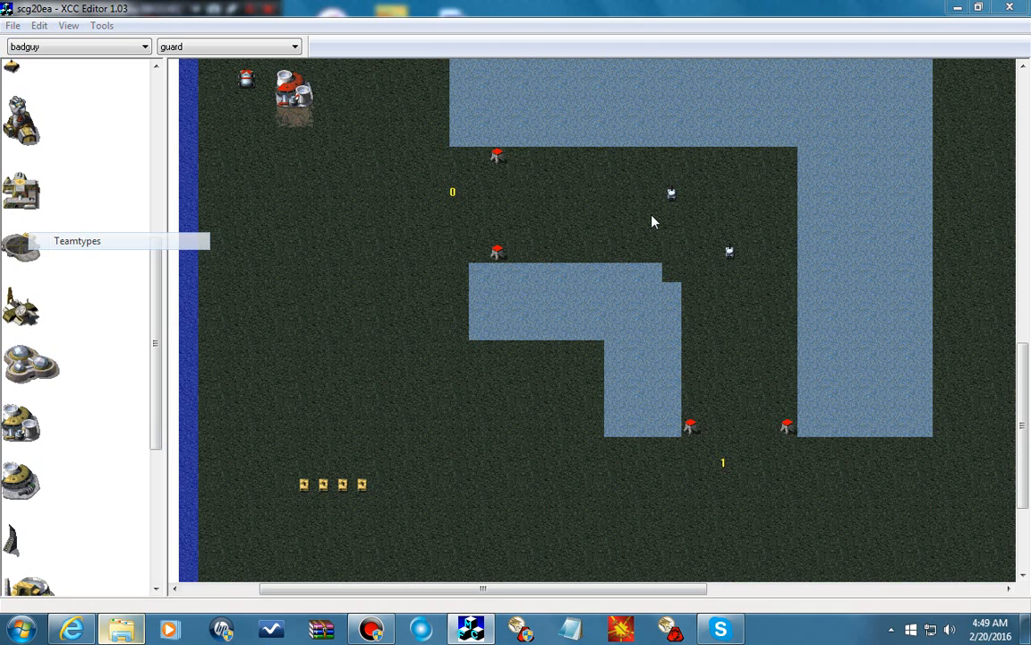
left_click(591, 147)
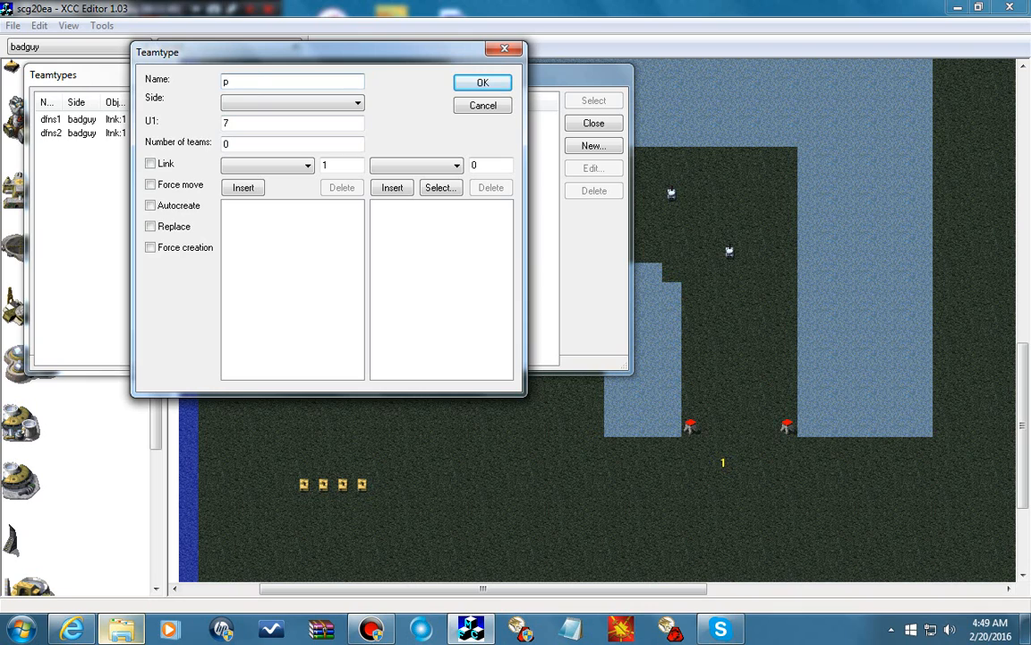
type("prep1")
key("Tab")
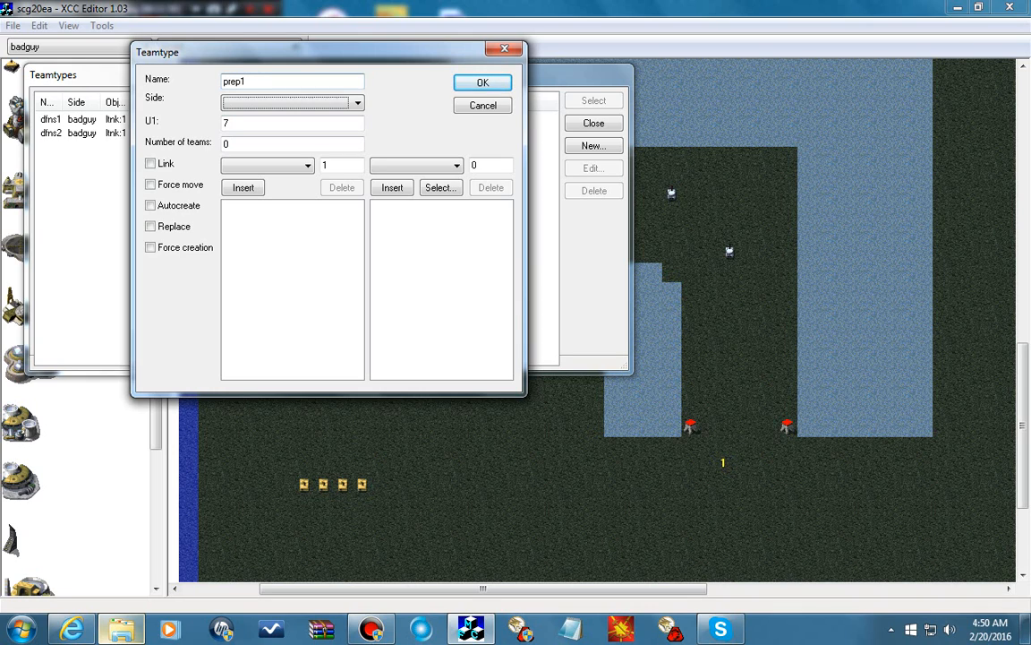
key("Tab")
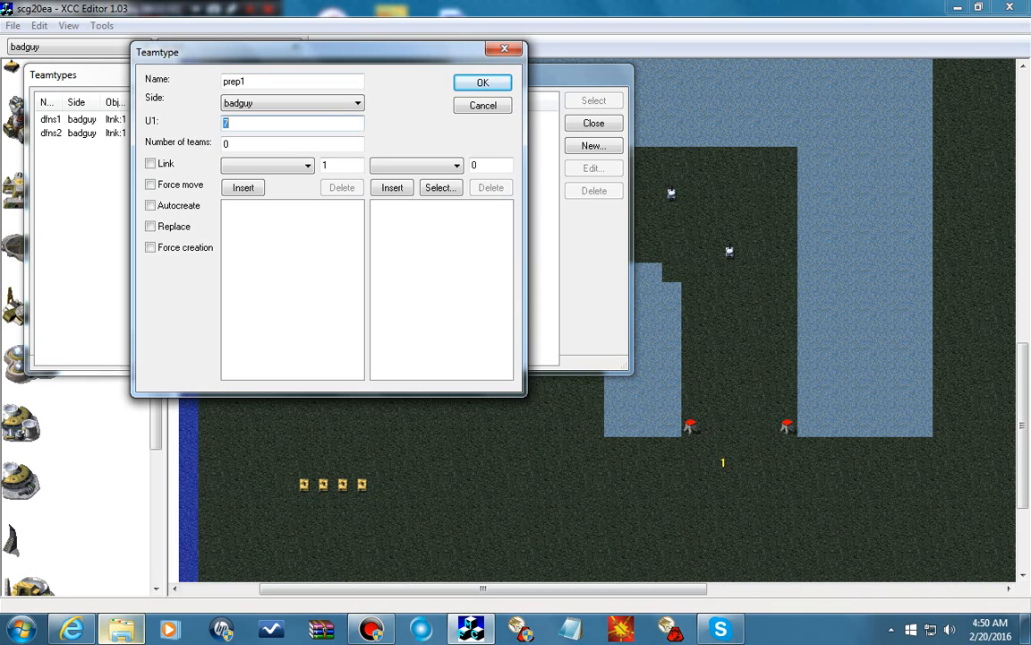
type("25")
key("Tab")
key("Tab")
key("Tab")
key("Tab")
key("Tab")
key("Tab")
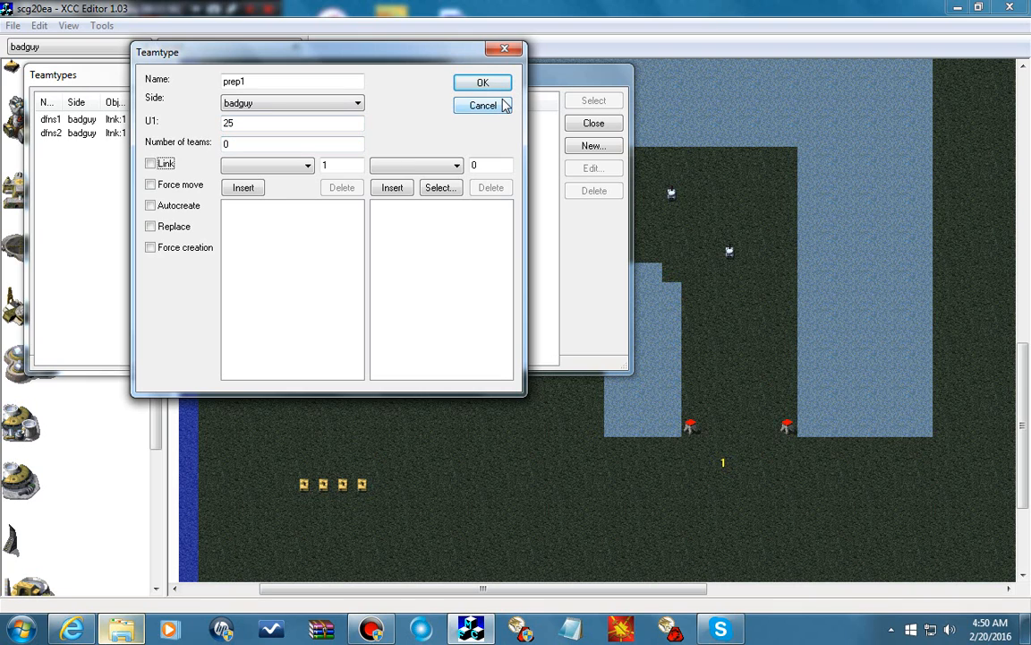
- Give the prep1 team one Light Tank and a guard action with value 1
key("Tab")
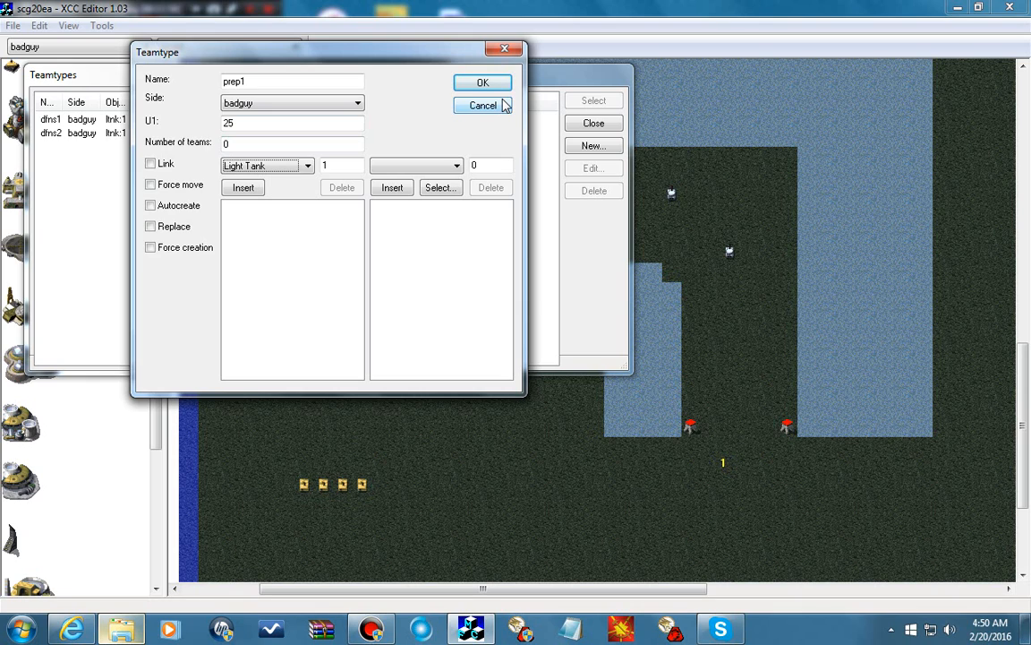
key("Tab")
key("Tab")
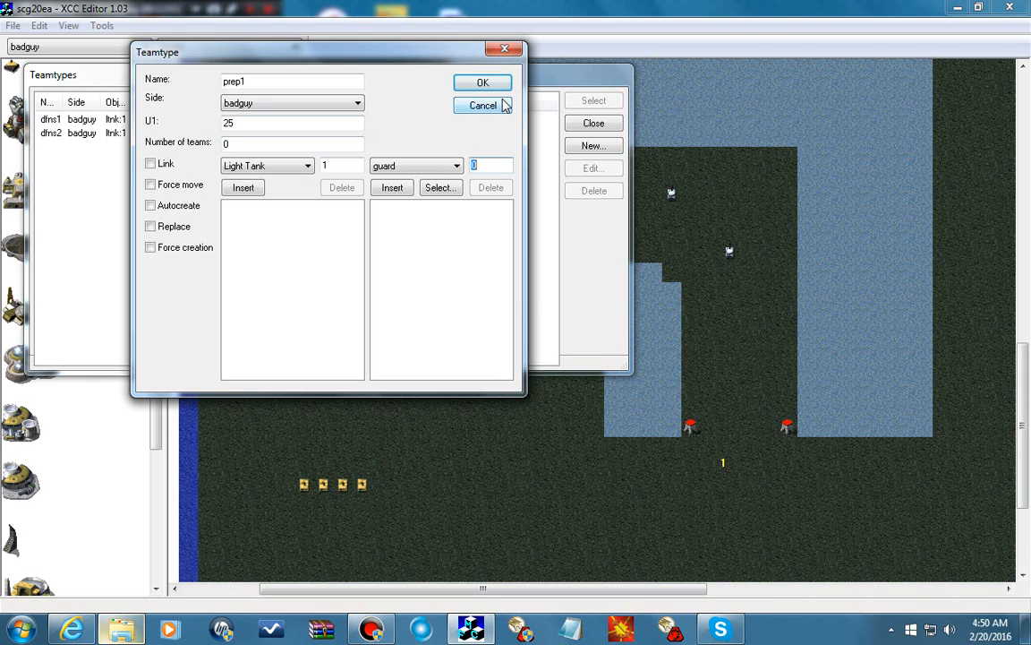
key("Tab")
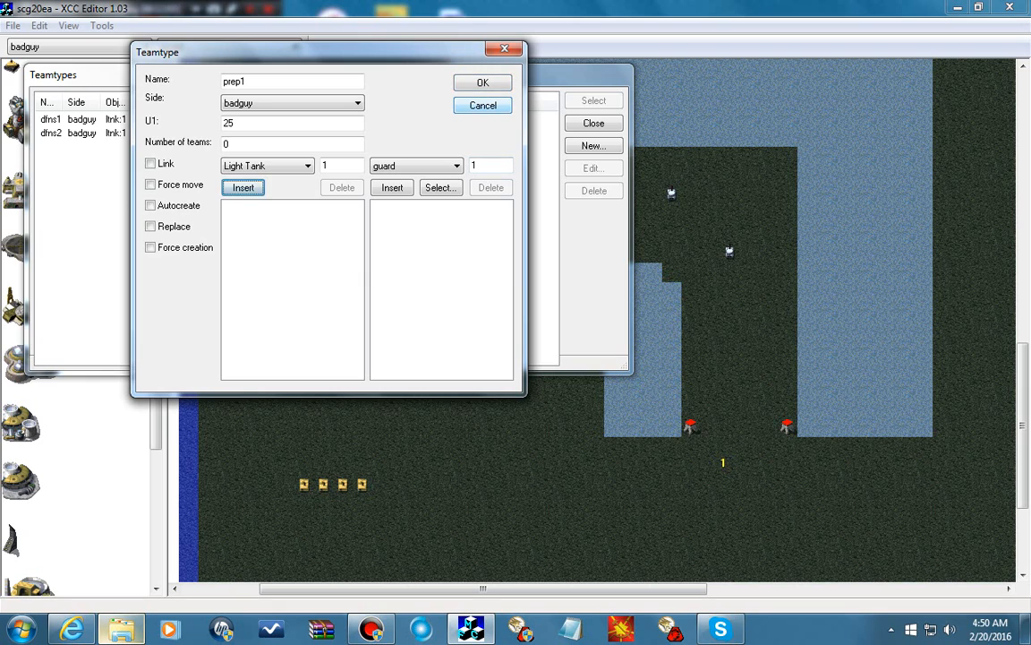
key("space")
key("Tab")
key("shift+Tab")
key("shift+Tab")
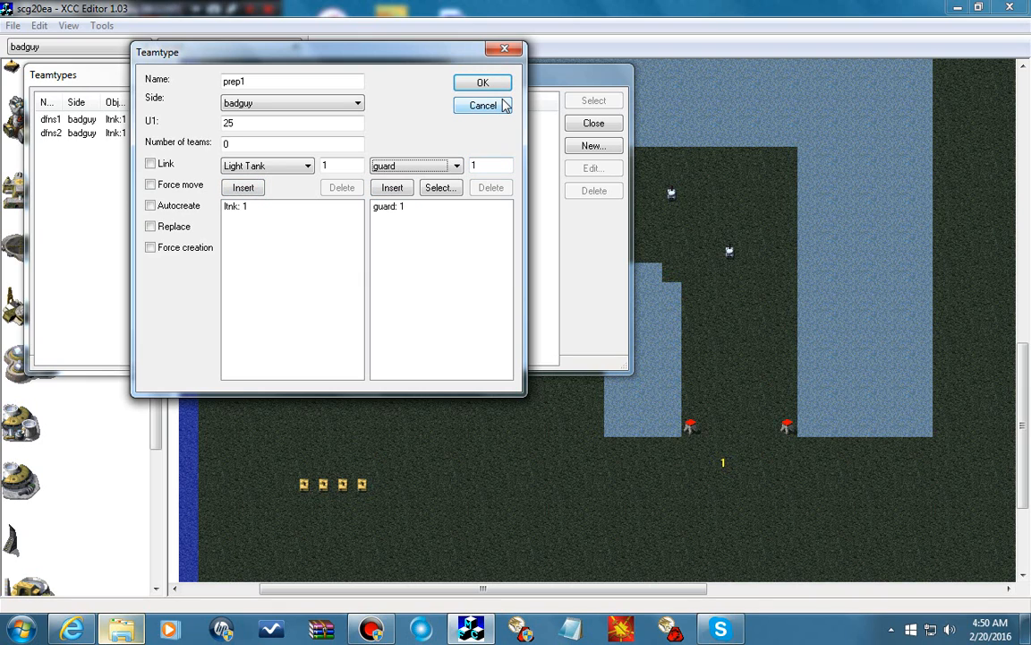
- Add a loop action with value 0 to prep1, save the teamtype and close the teamtype list
key("Tab")
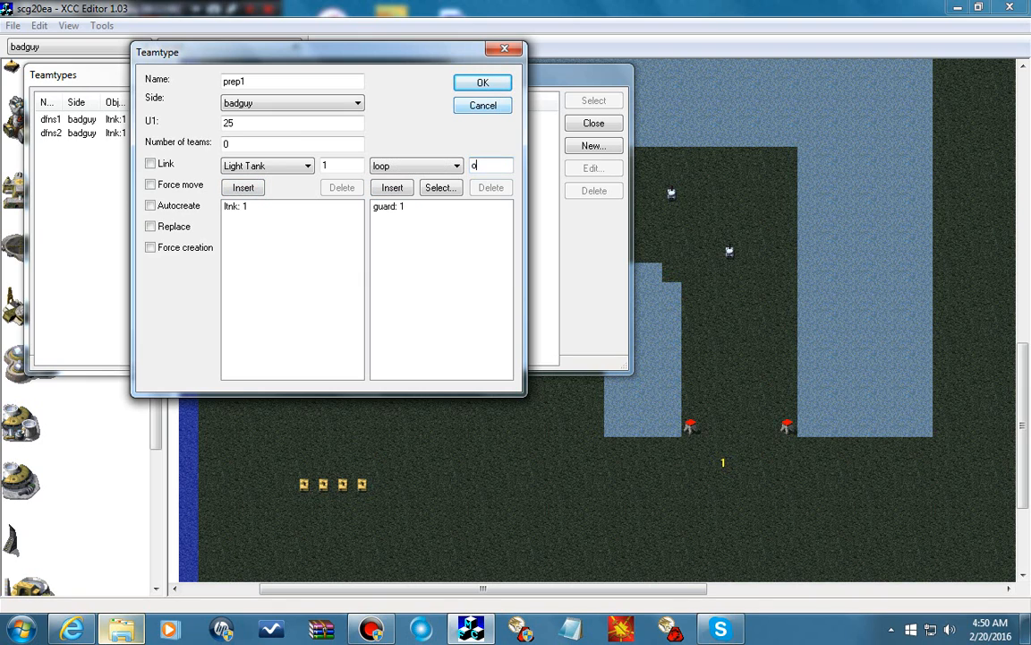
type("o")
key("shift+Tab")
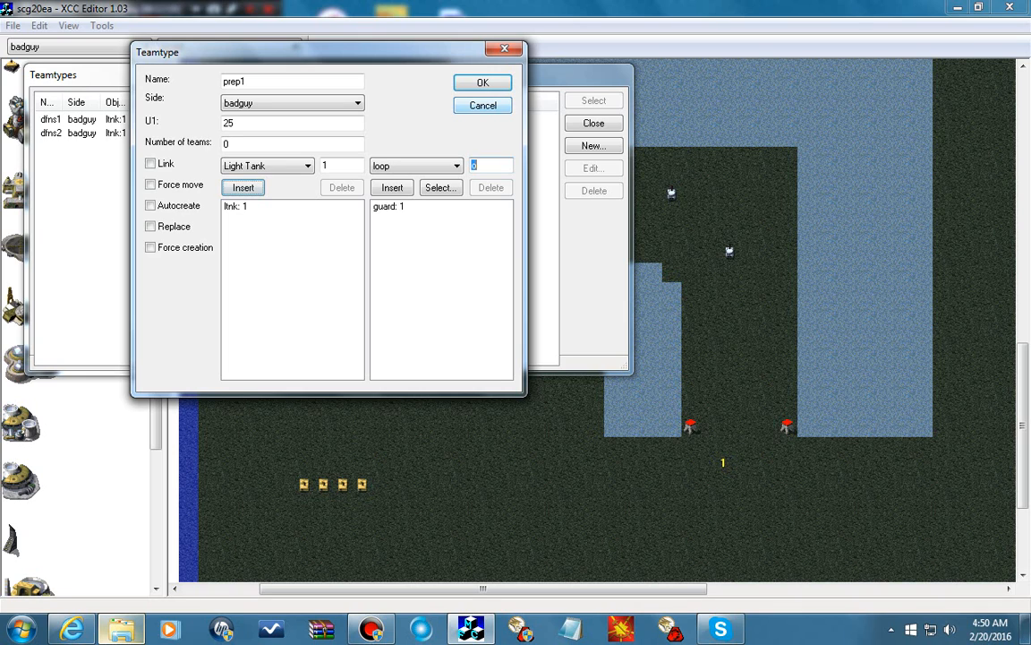
key("Tab")
key("Tab")
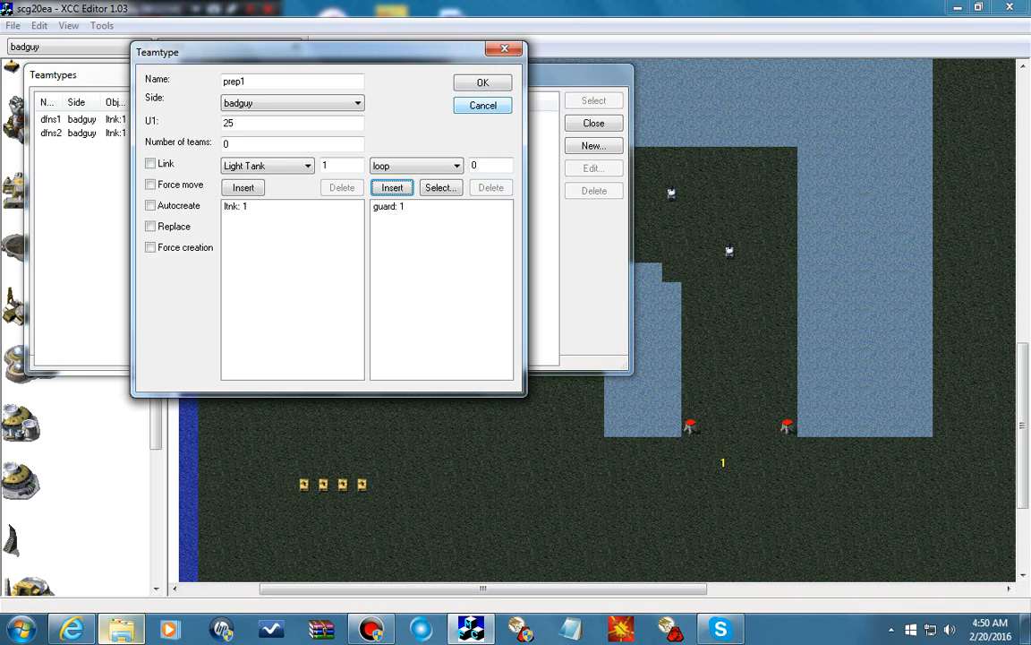
key("space")
left_click(484, 83)
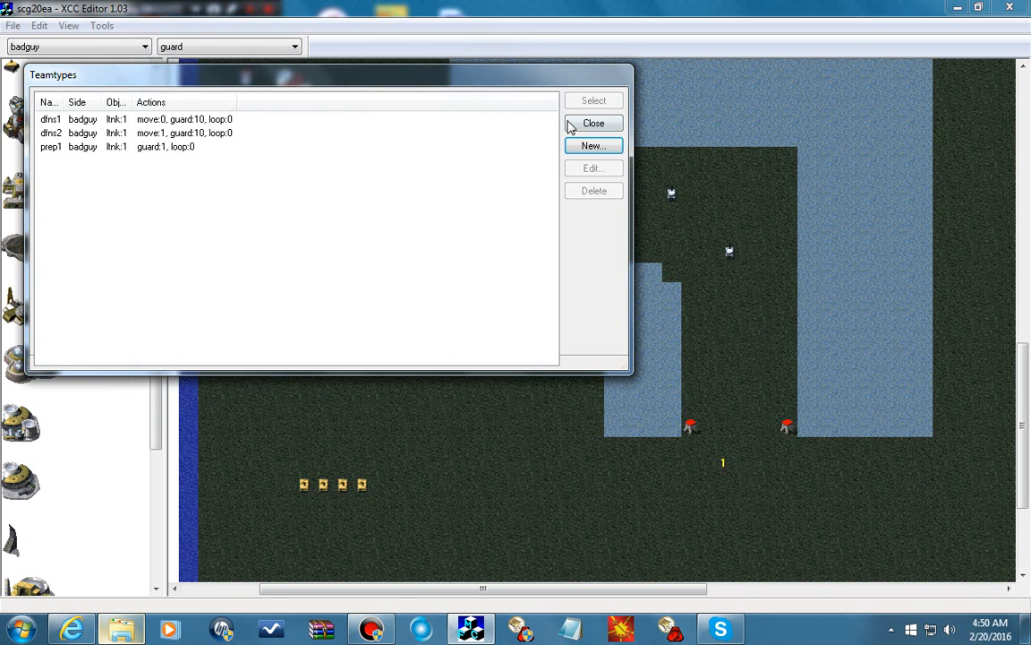
left_click(591, 125)
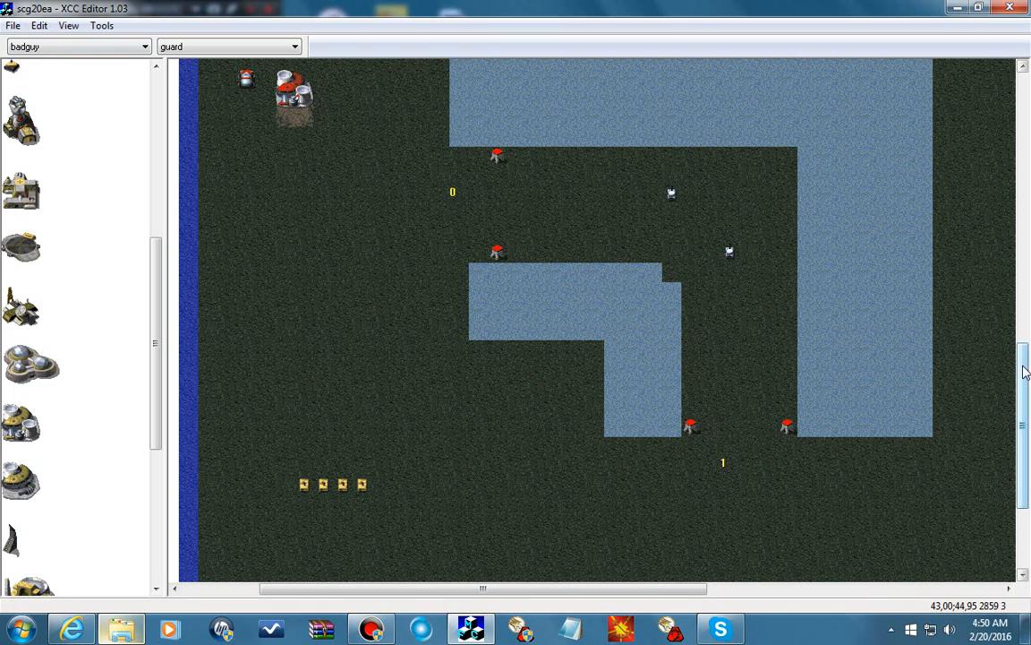
left_click_drag(1024, 368, 1000, 395)
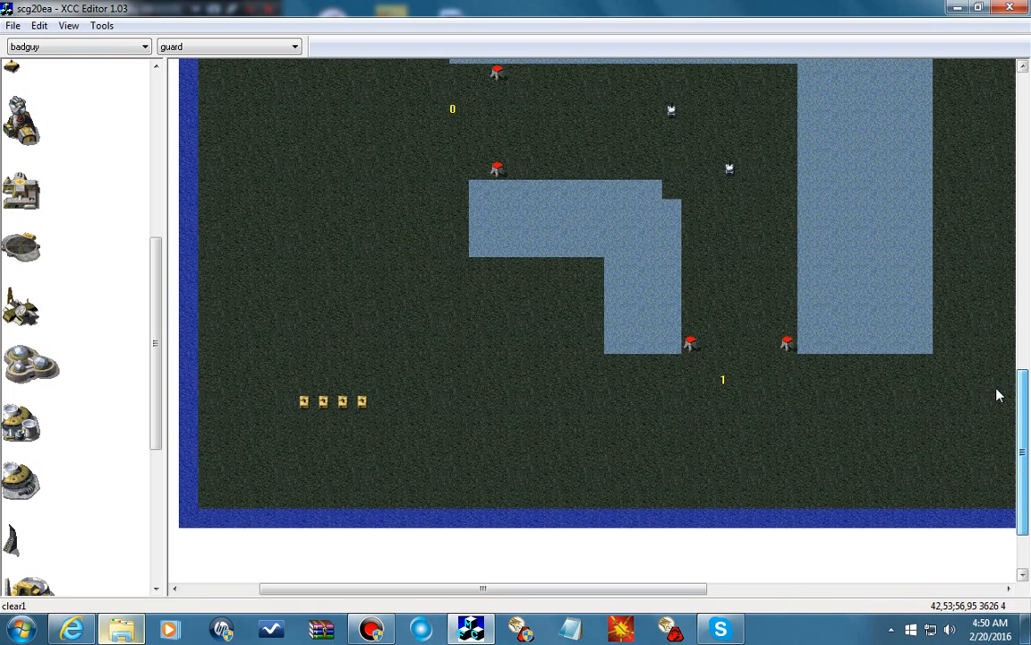
left_click(39, 25)
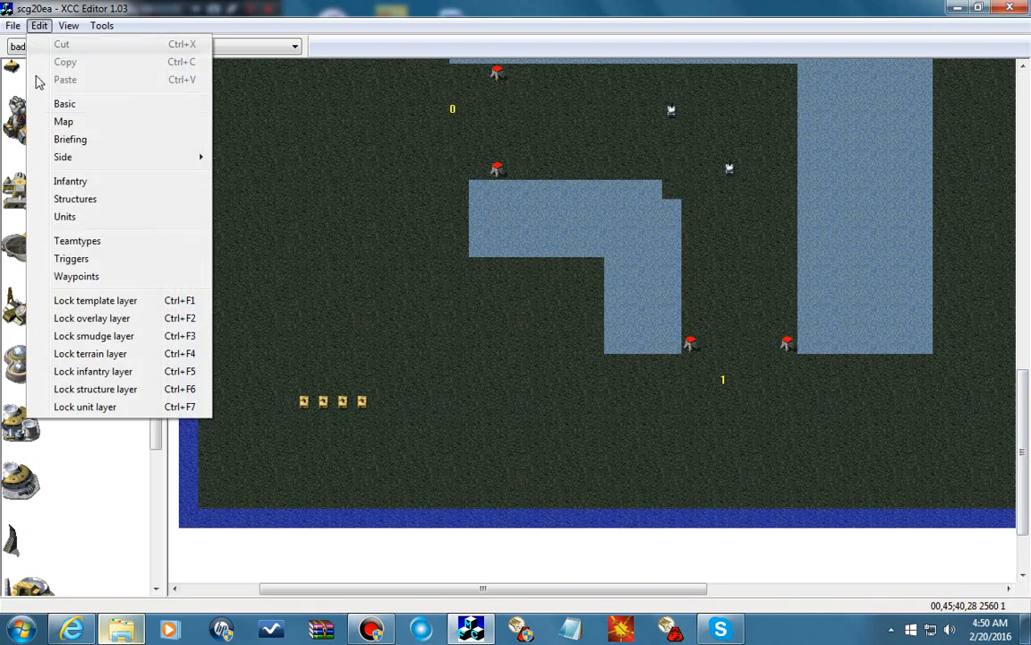
left_click(93, 216)
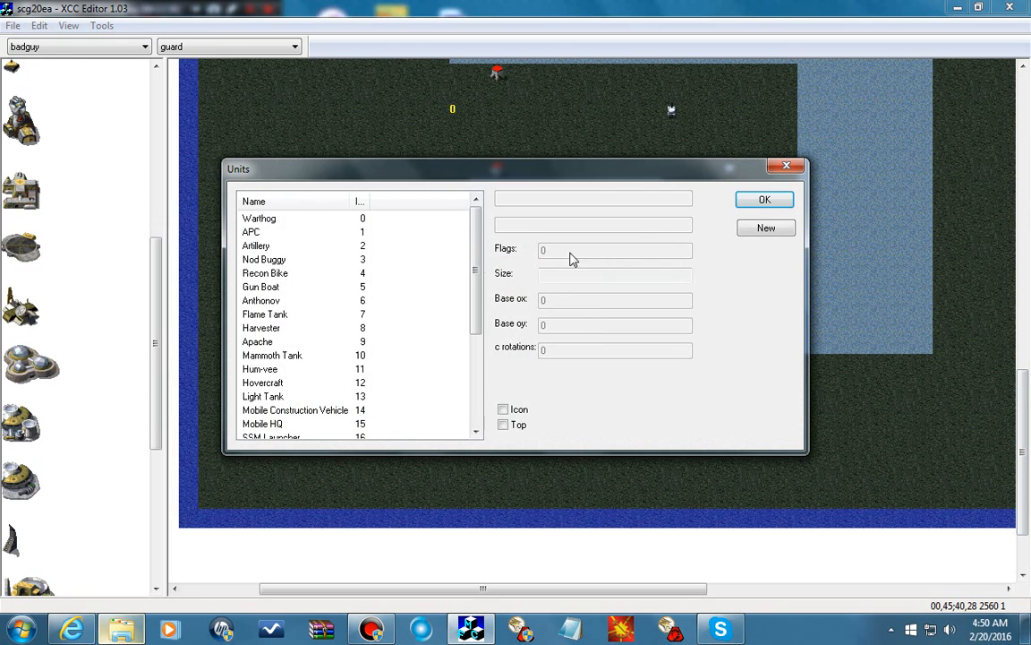
left_click(765, 201)
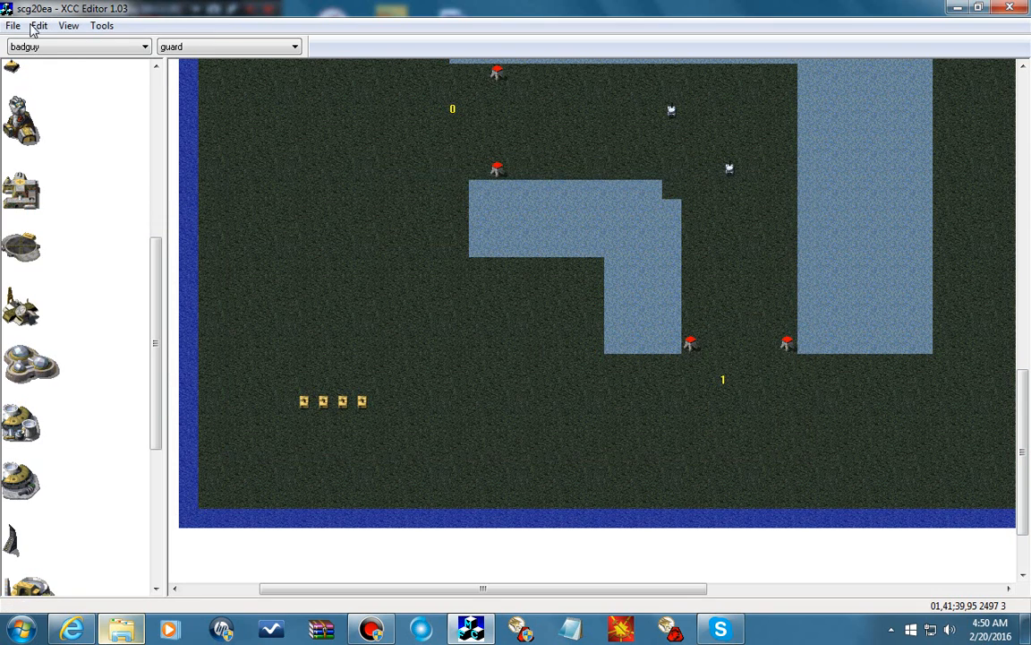
- Set the placement side to neutral and show the units in the object palette
left_click(40, 46)
left_click(27, 81)
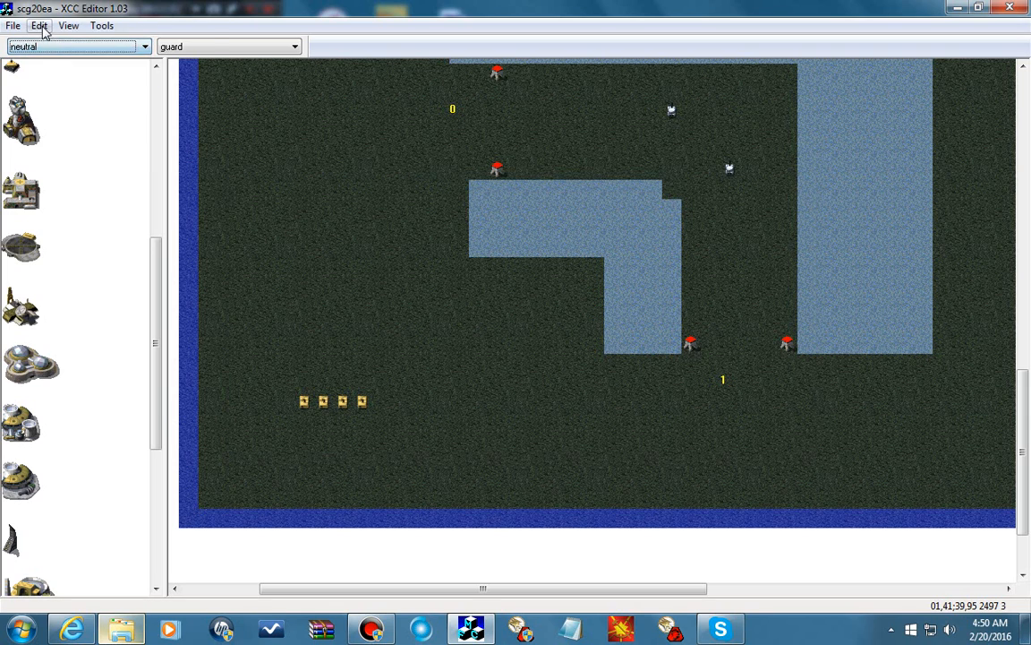
left_click(40, 25)
left_click(70, 217)
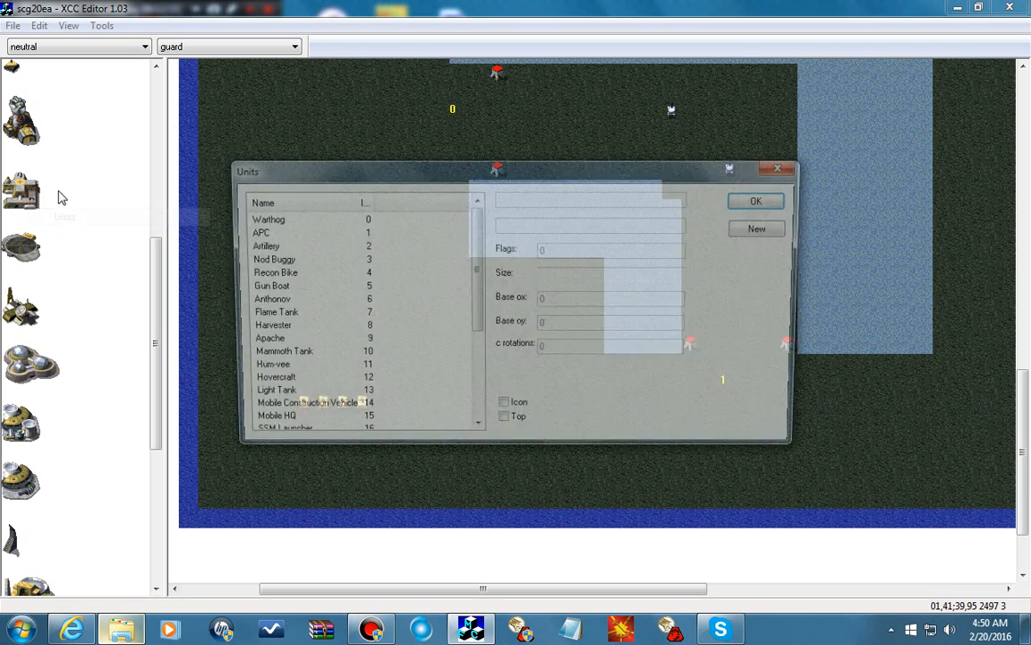
left_click(786, 166)
right_click(37, 78)
left_click(104, 295)
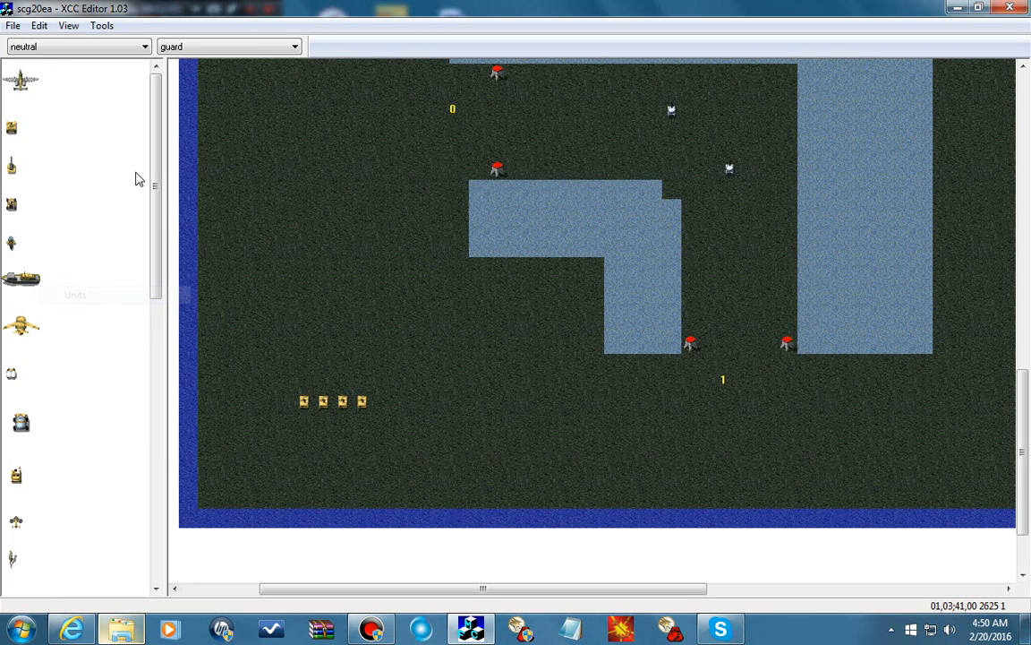
- Place a neutral Hovercraft on the open ground just northeast of the row of four yellow vehicles
left_click_drag(157, 179, 139, 292)
left_click(22, 340)
left_click(456, 363)
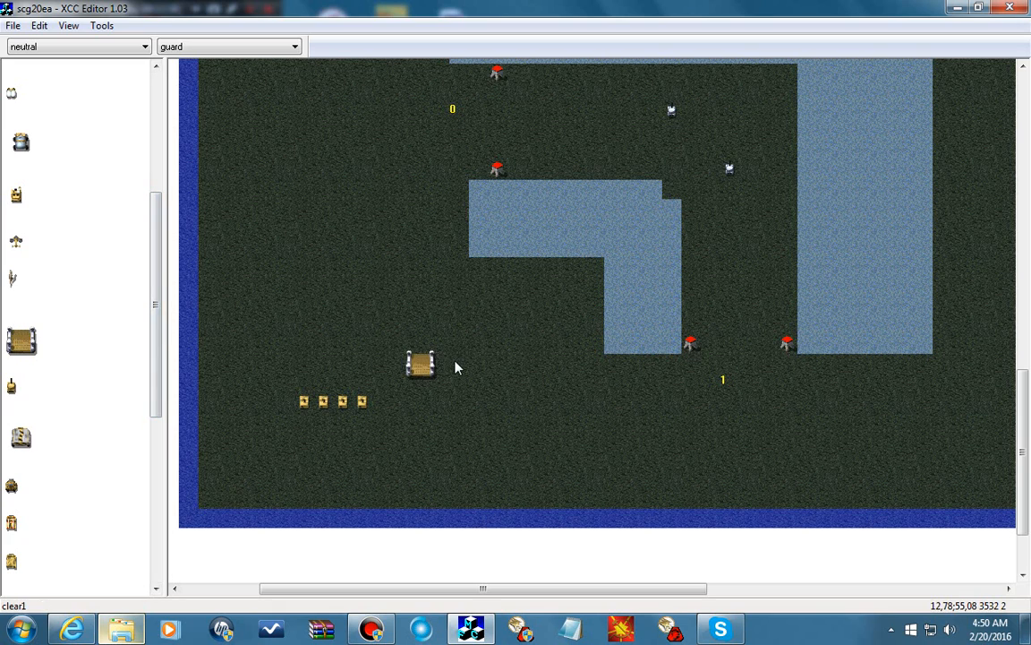
left_click(419, 333)
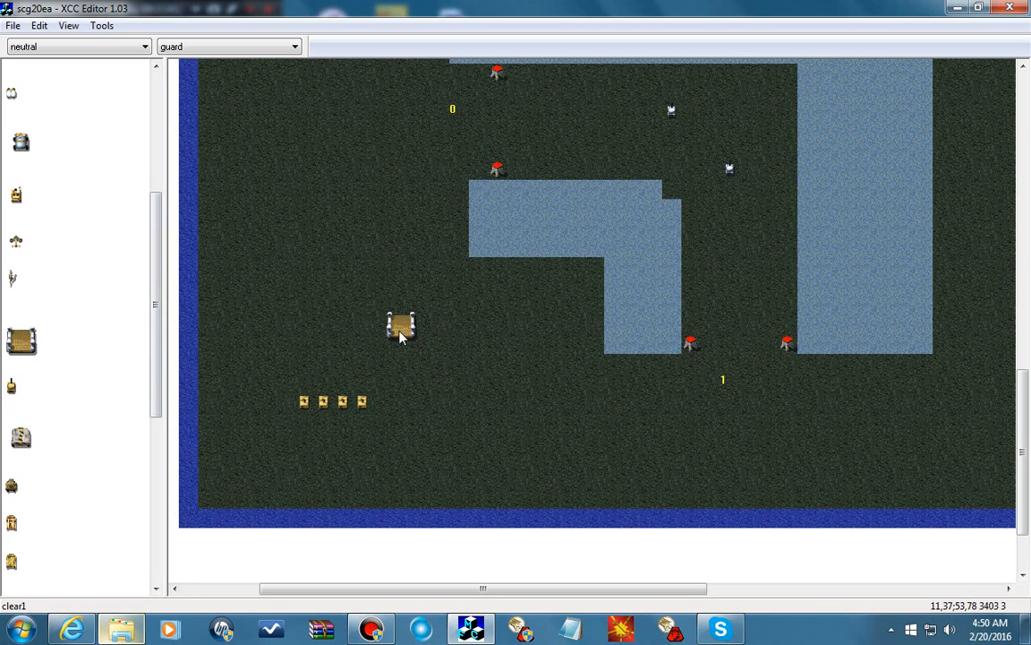
- Check the Badguy side's settings without changing them
left_click(39, 25)
mouse_move(104, 156)
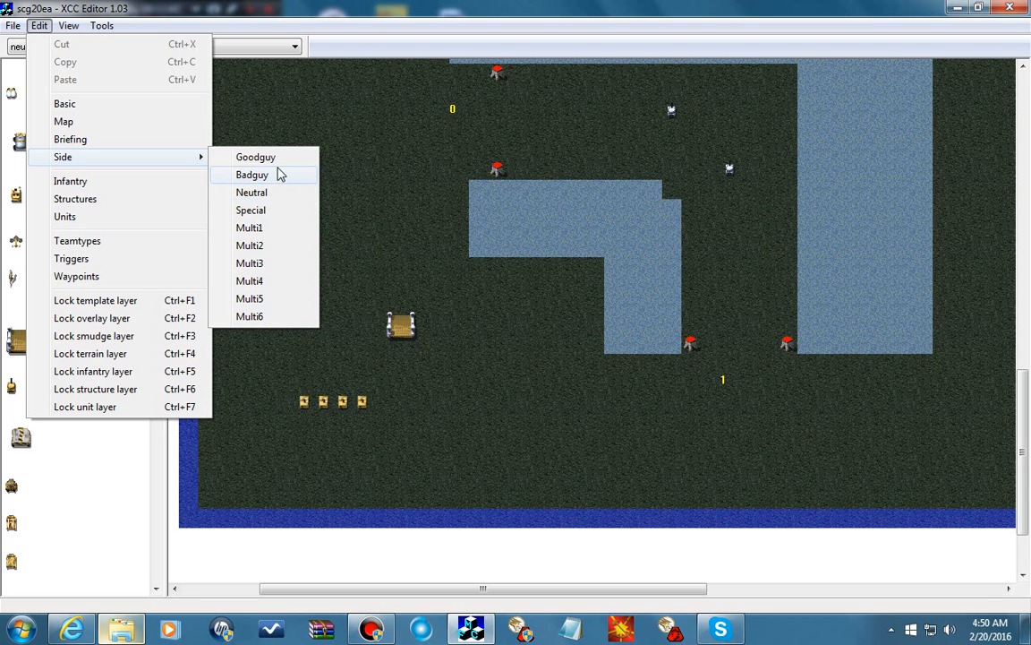
left_click(277, 173)
left_click(562, 203)
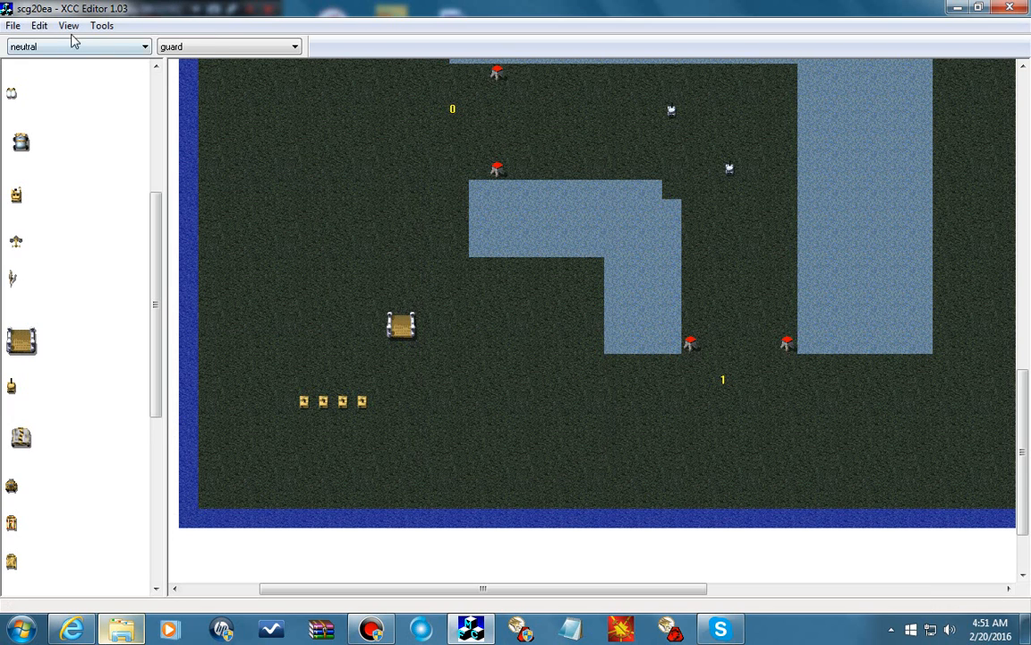
- Make Neutral an ally of the Goodguy side
left_click(39, 26)
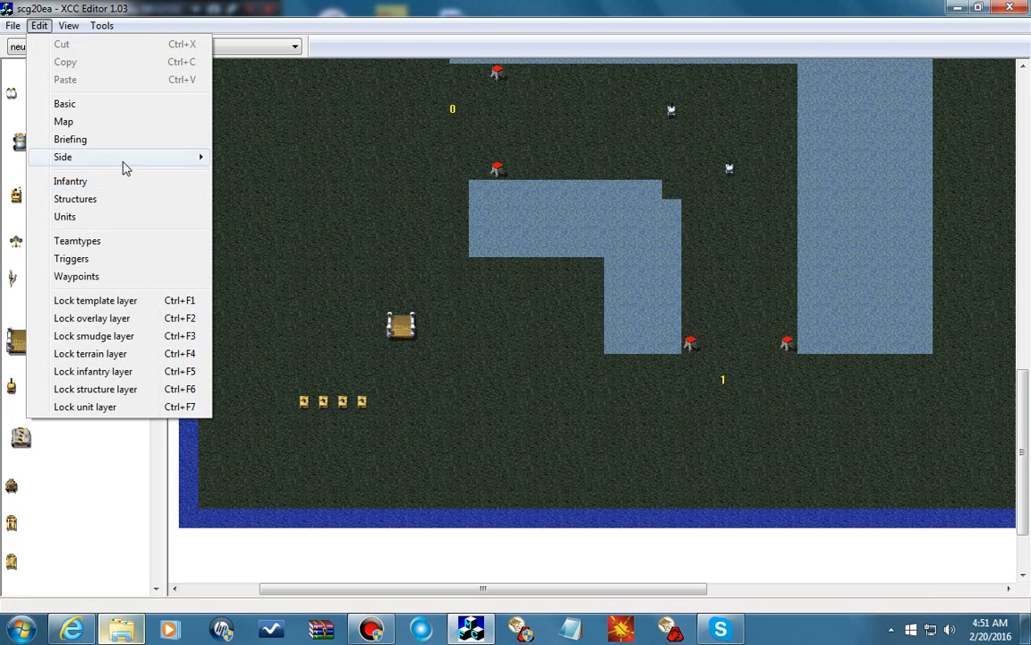
mouse_move(128, 169)
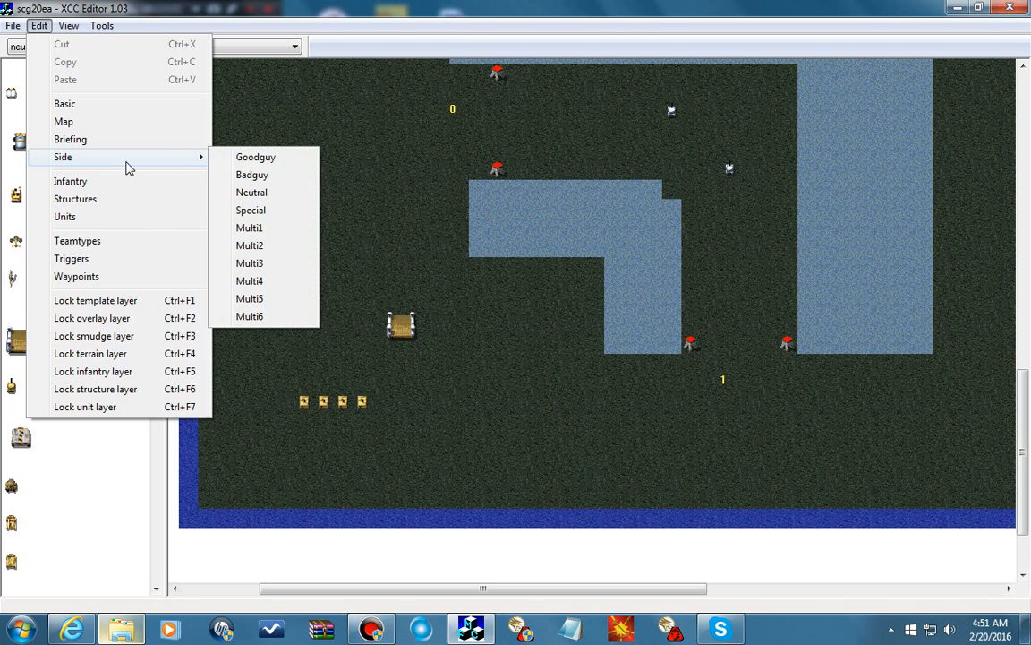
left_click(250, 161)
left_click(464, 239)
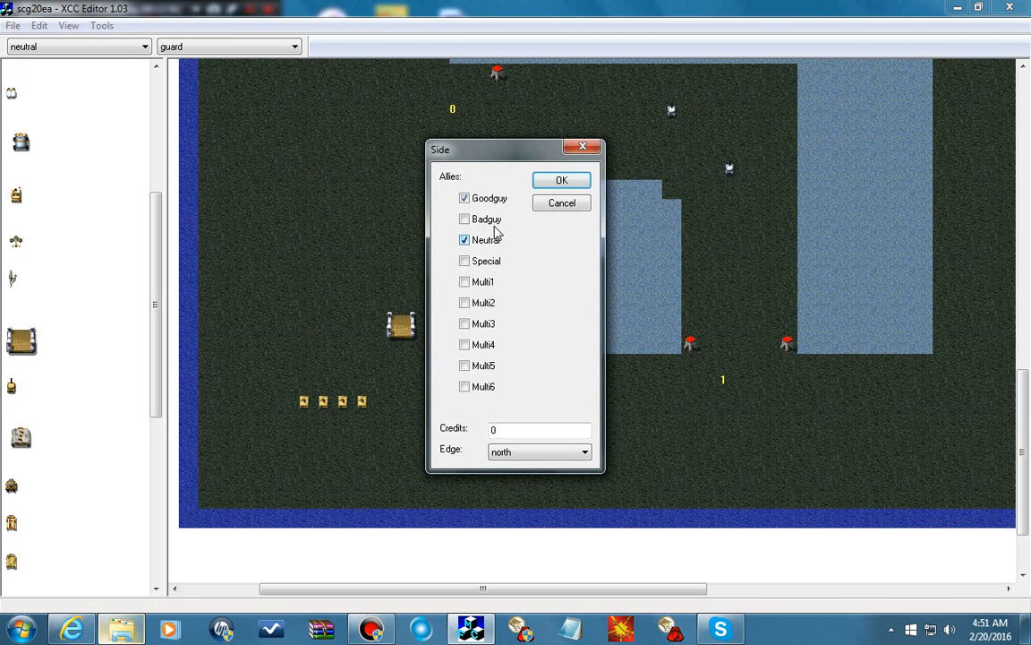
left_click(562, 182)
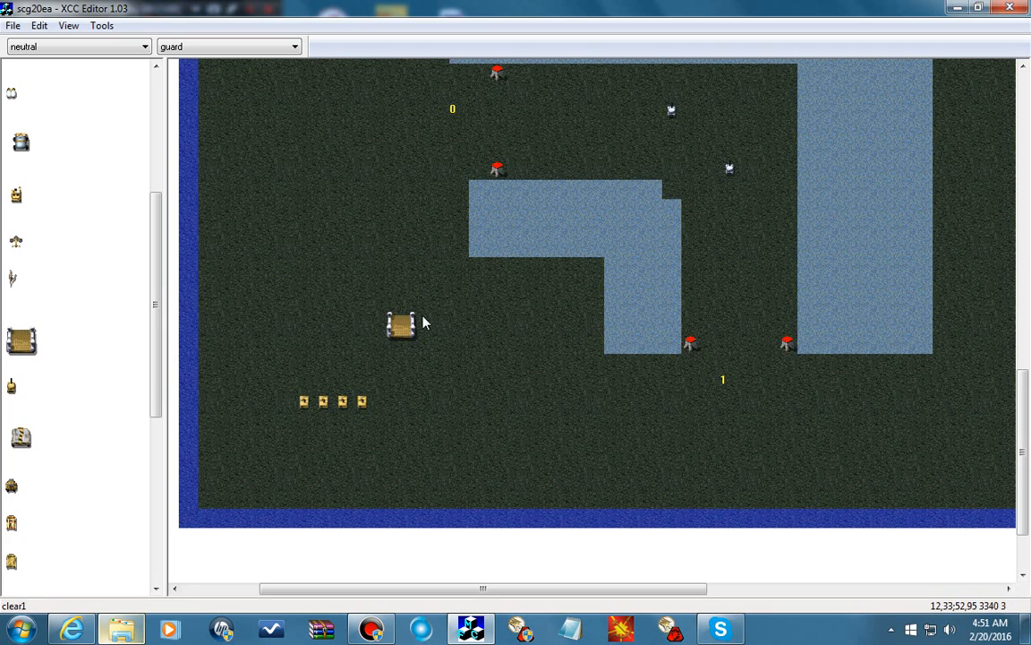
left_click_drag(428, 316, 374, 372)
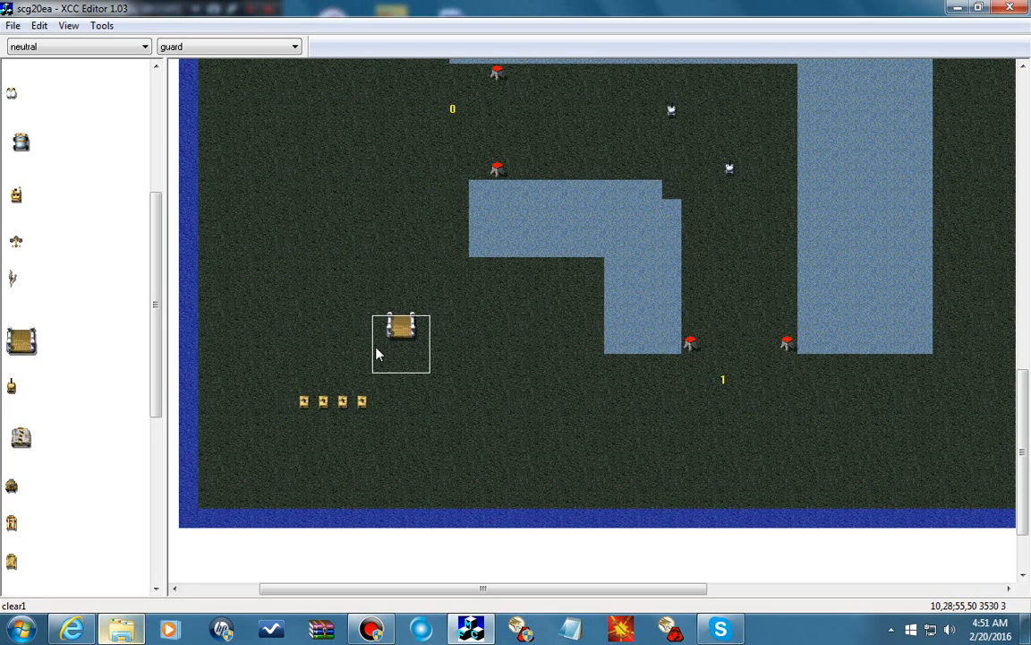
left_click_drag(448, 237, 373, 391)
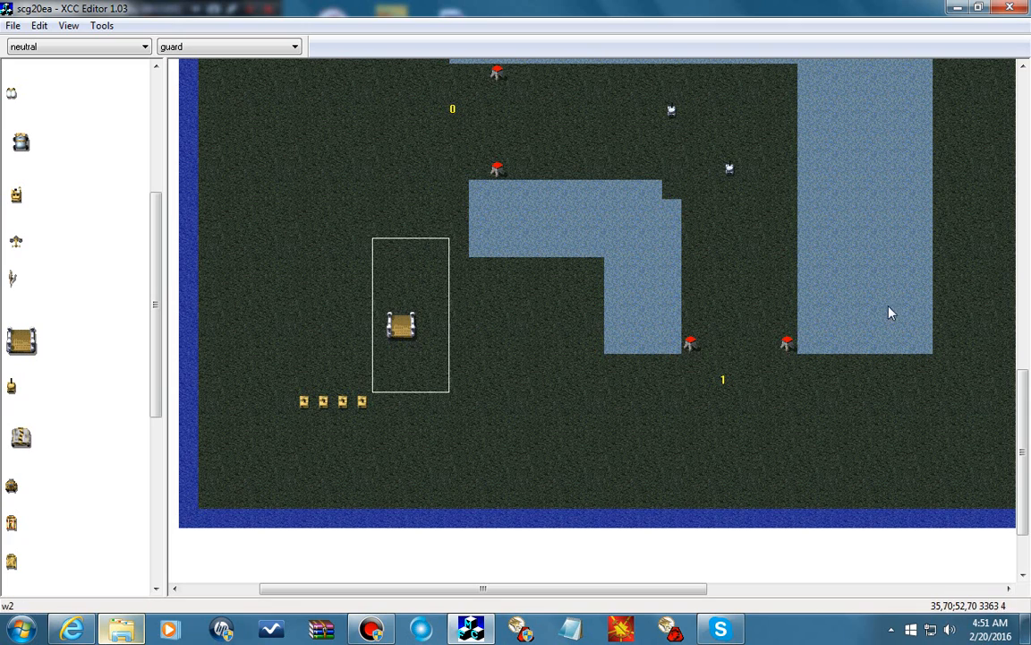
left_click(403, 315)
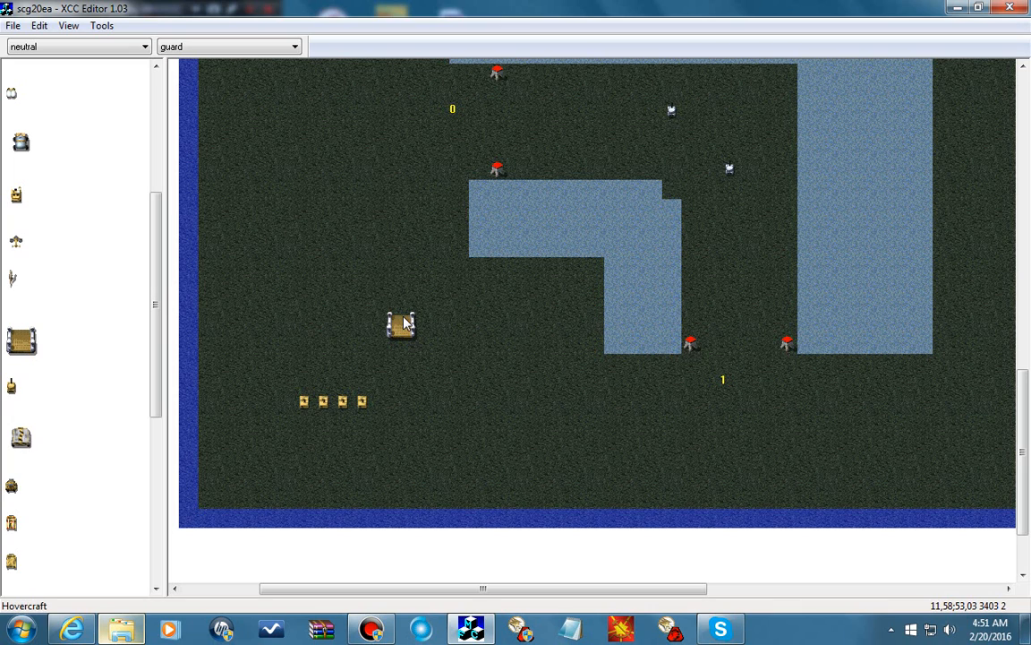
left_click_drag(404, 323, 430, 507)
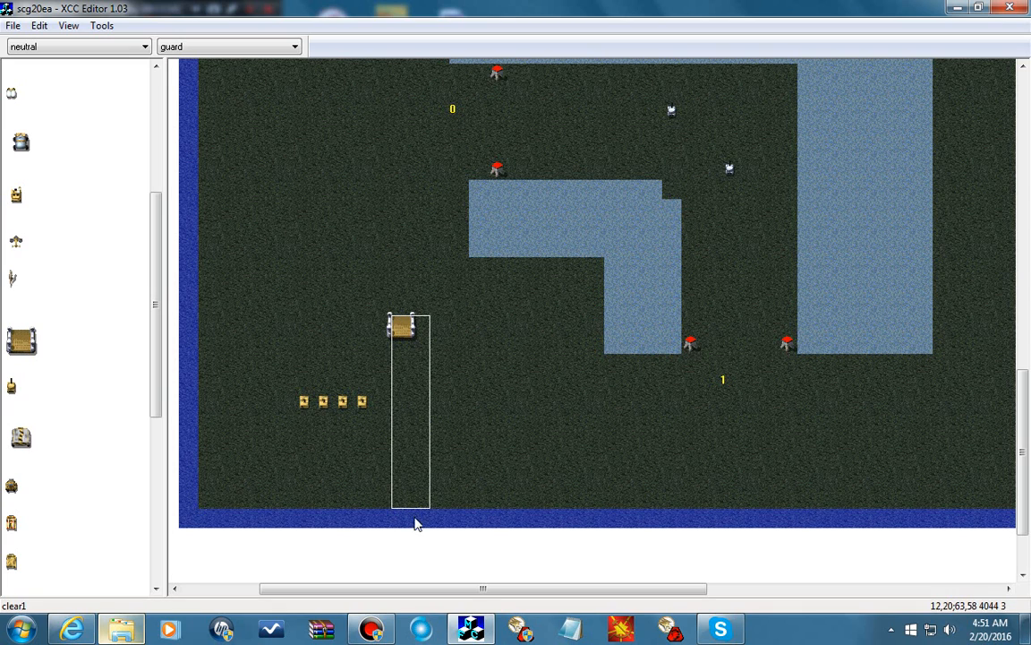
left_click(377, 349)
left_click_drag(407, 346, 406, 498)
left_click_drag(663, 84, 732, 192)
left_click_drag(700, 83, 633, 137)
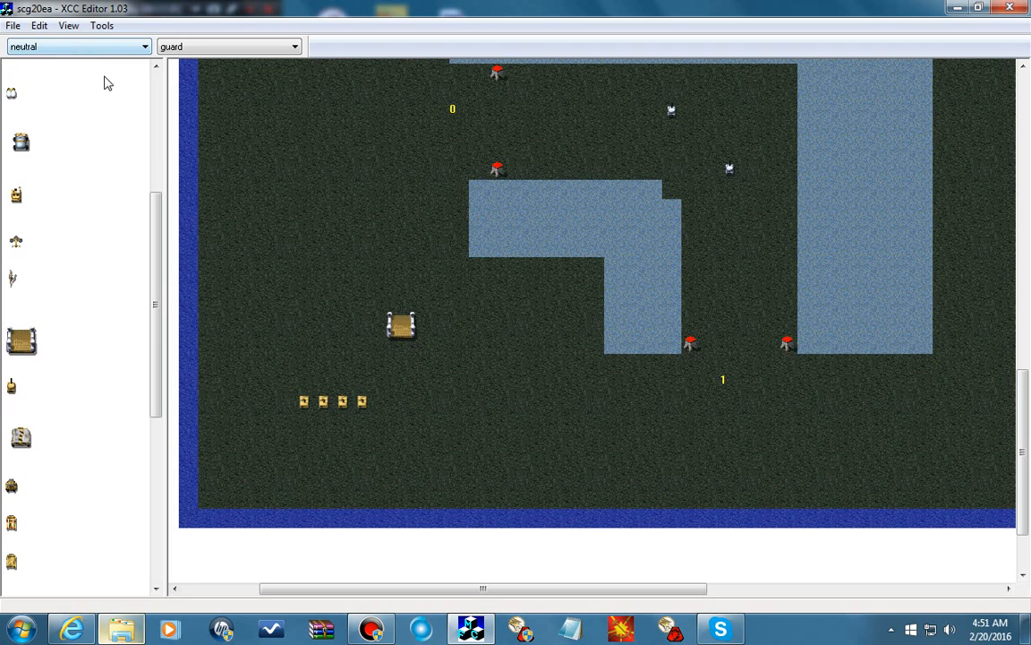
- Start a new trigger and assign it the TeamType prep1
left_click(39, 25)
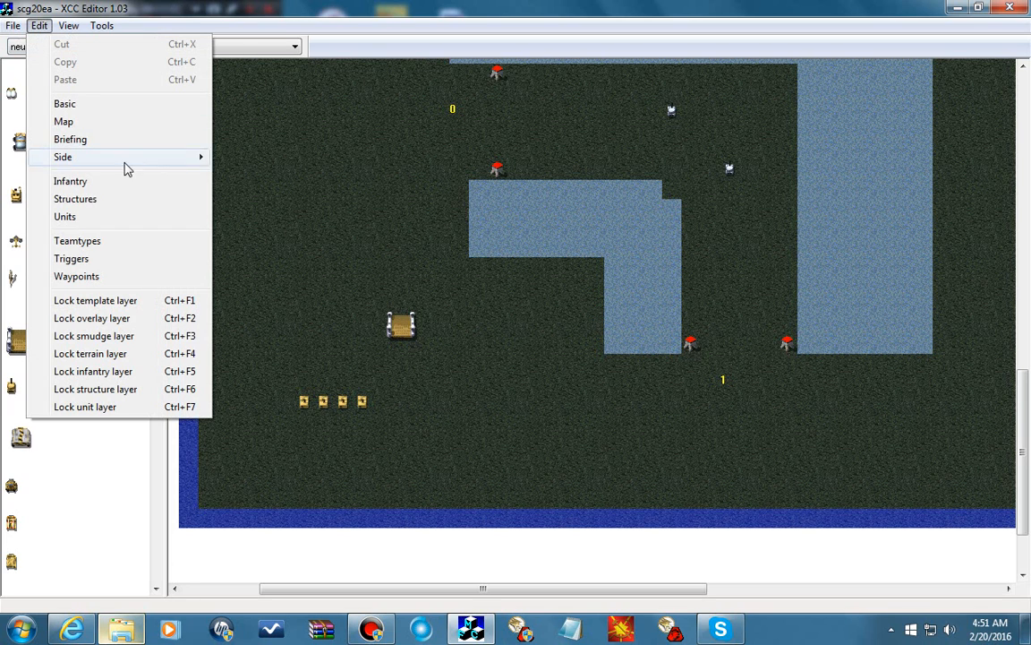
left_click(120, 258)
left_click(695, 234)
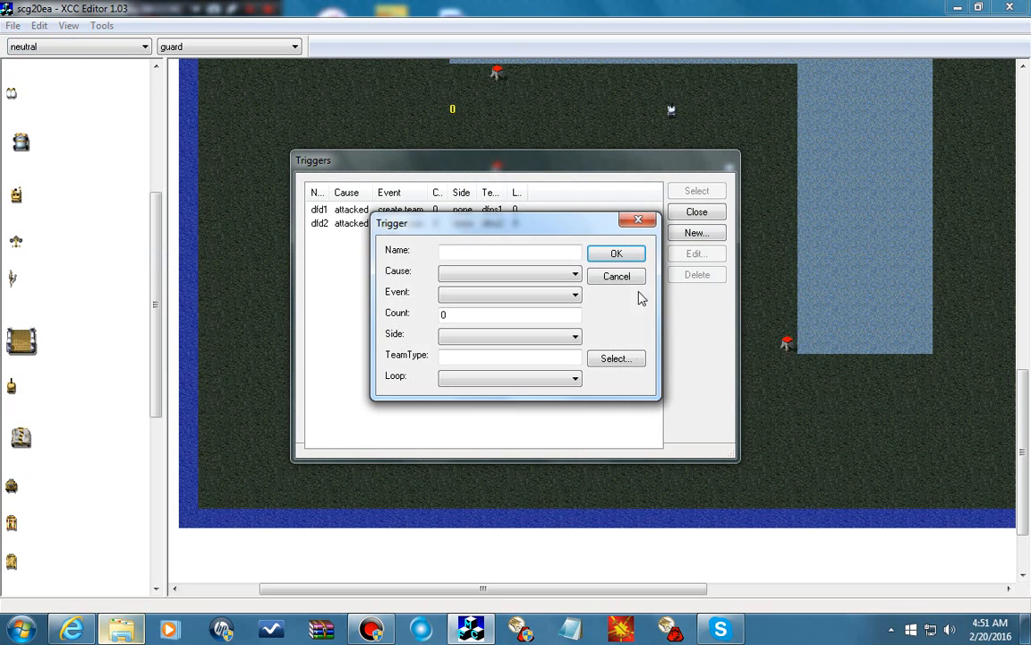
left_click(618, 360)
left_click(106, 132)
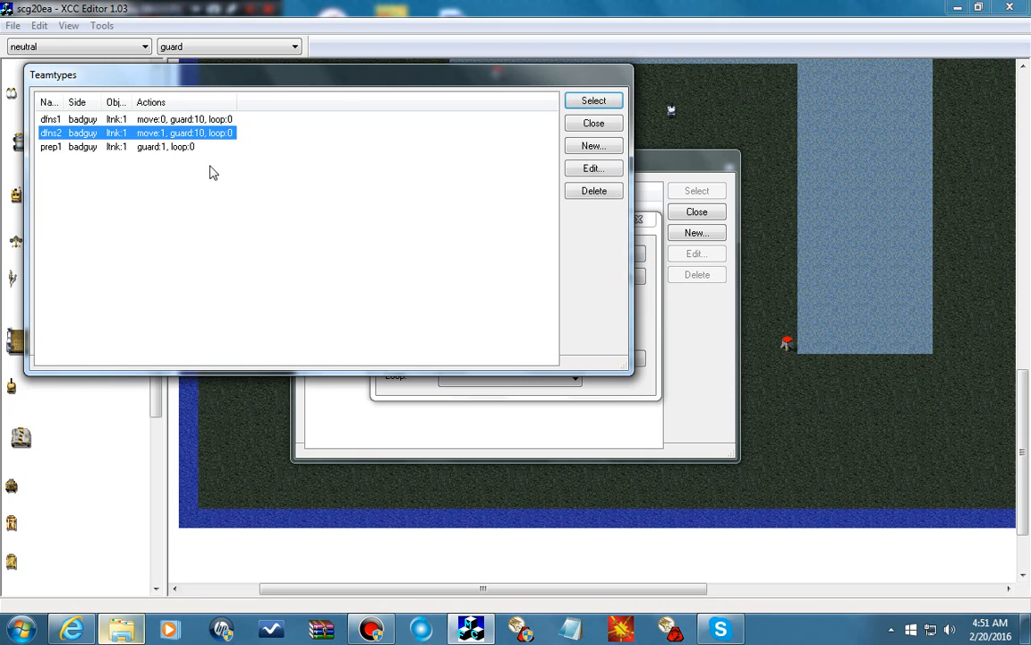
left_click(188, 148)
left_click(586, 124)
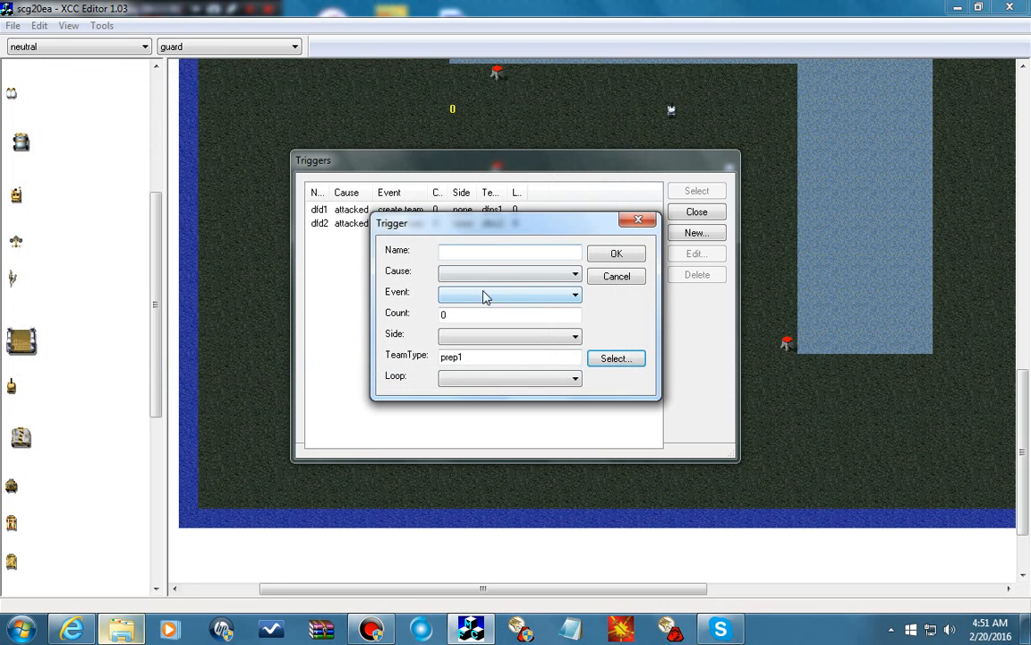
- Name the trigger prp1 with cause player enters, event create team, side neutral and loop 0, and finish editing triggers
left_click(488, 252)
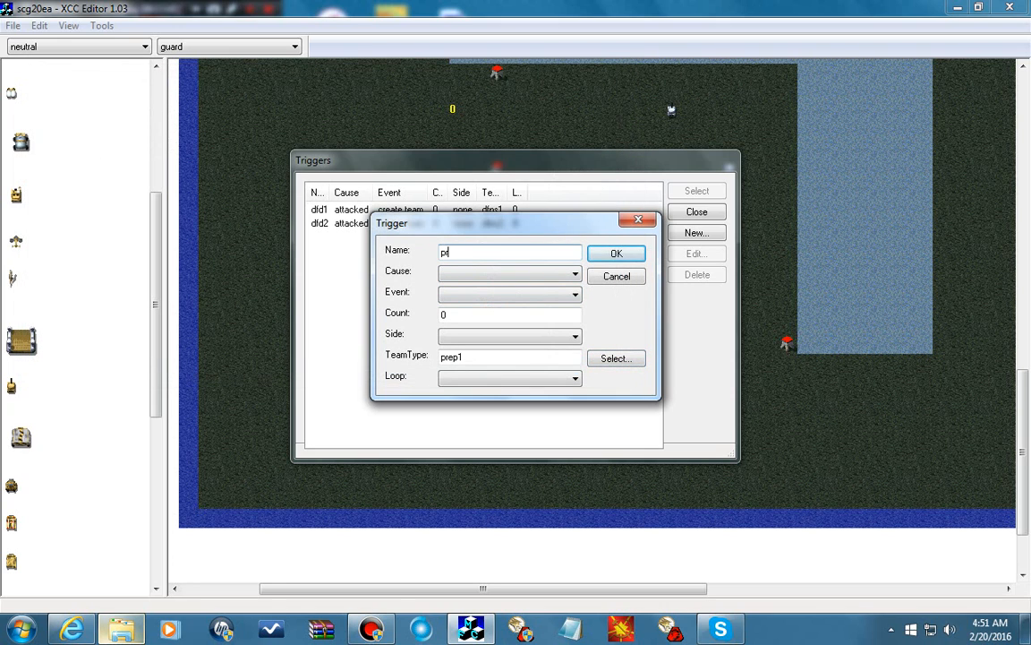
key("Tab")
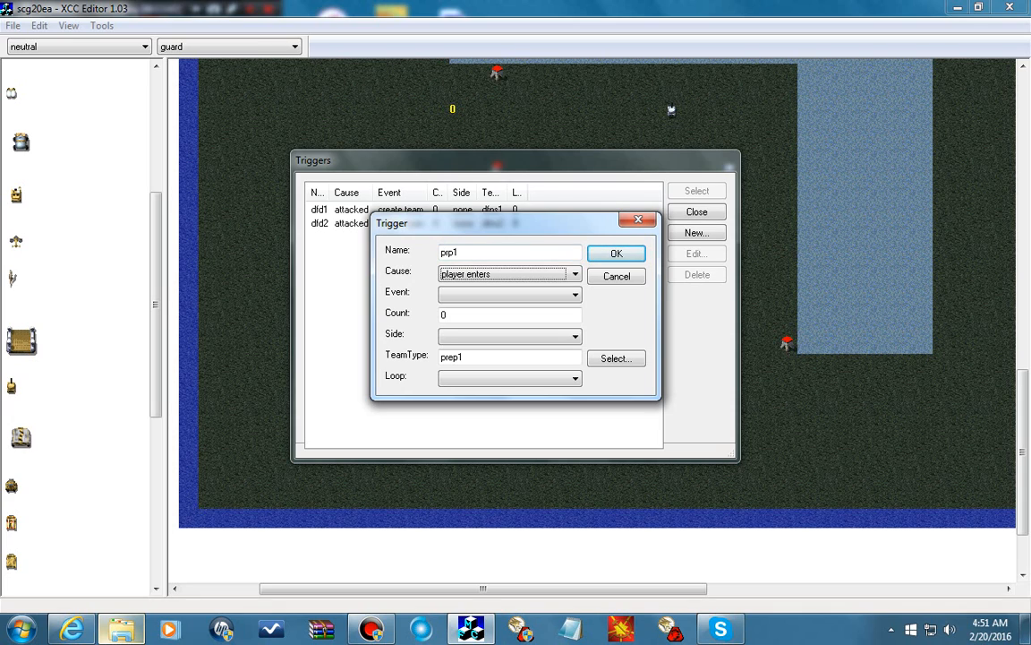
key("Tab")
key("c")
key("Tab")
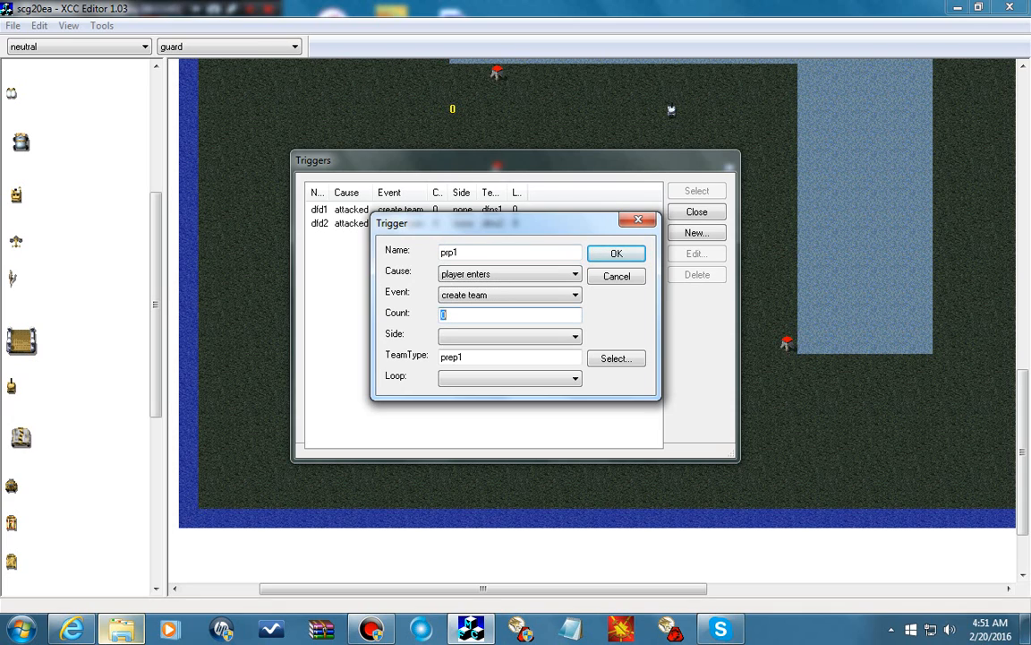
key("Tab")
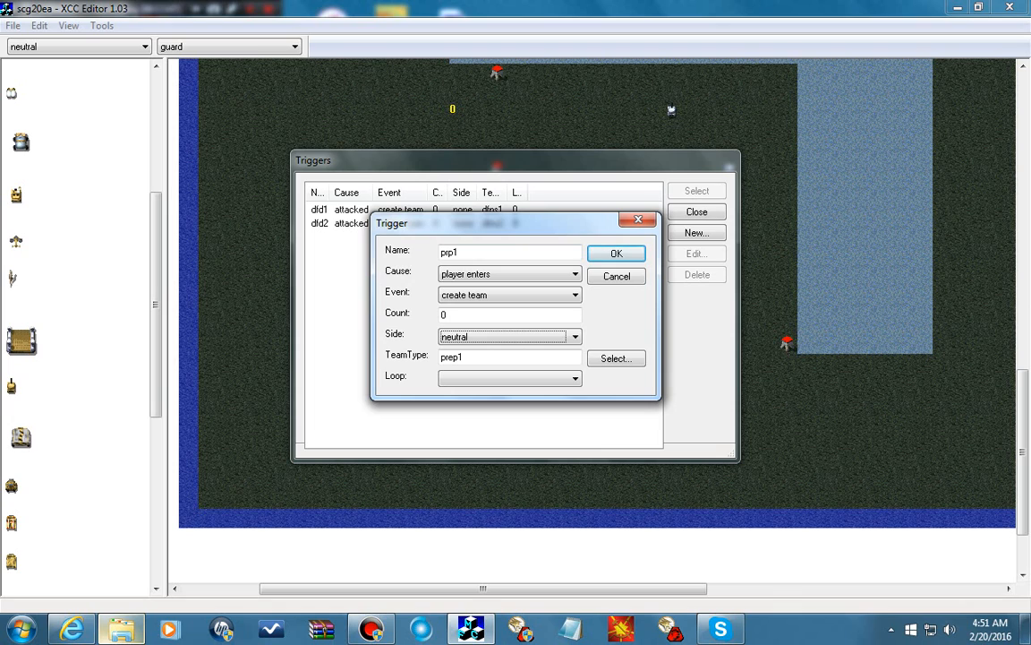
key("Tab")
key("Tab")
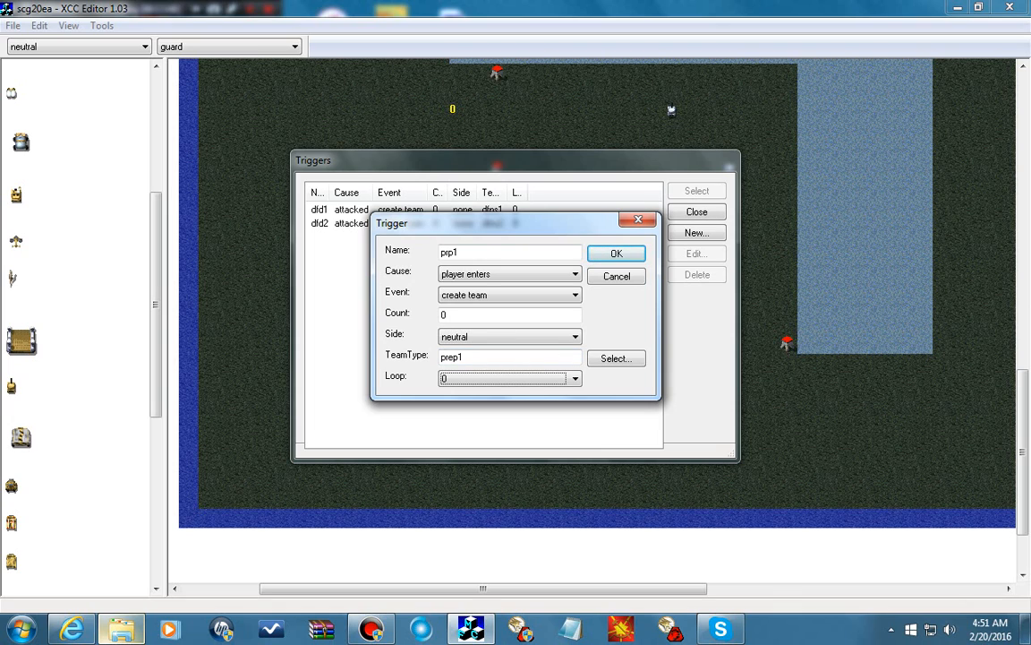
left_click(616, 256)
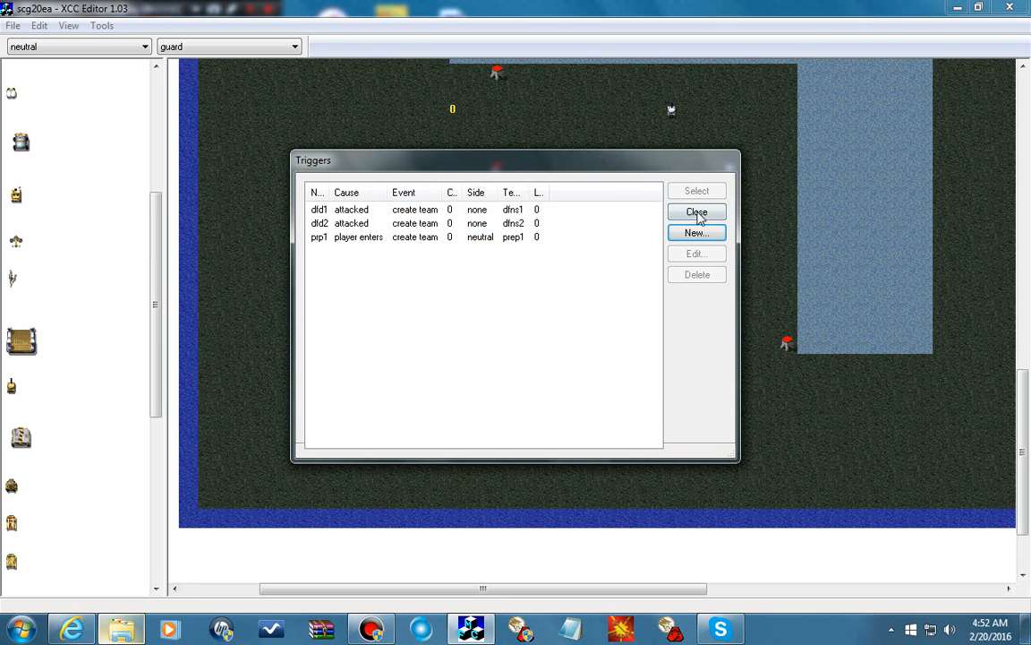
key("Escape")
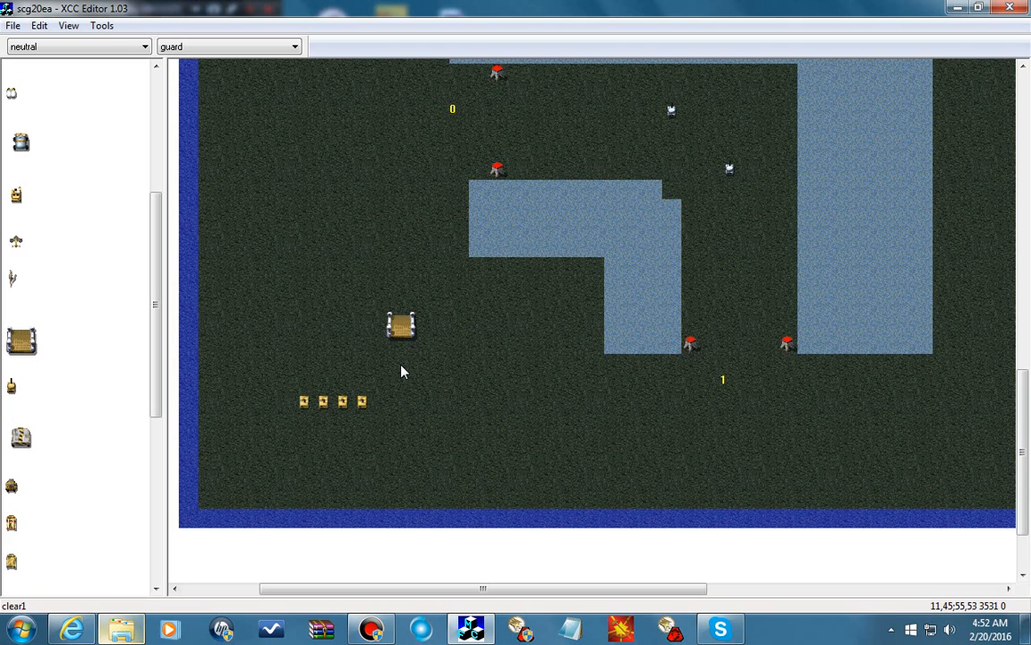
- Set the prp1 trigger as a celltrigger on the cell just below the Hovercraft
right_click(401, 371)
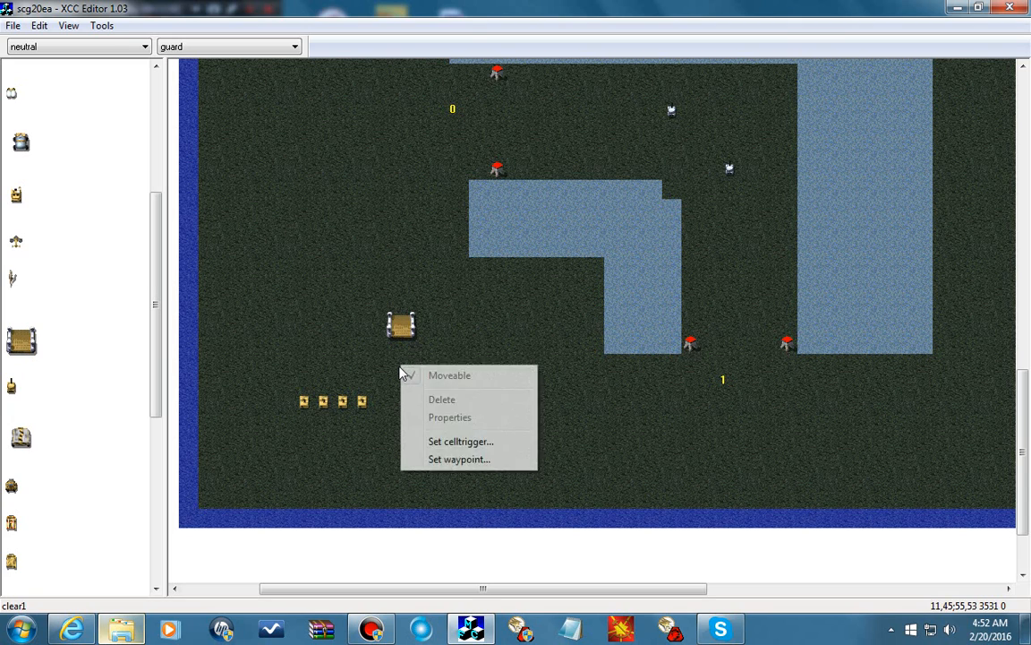
left_click(458, 442)
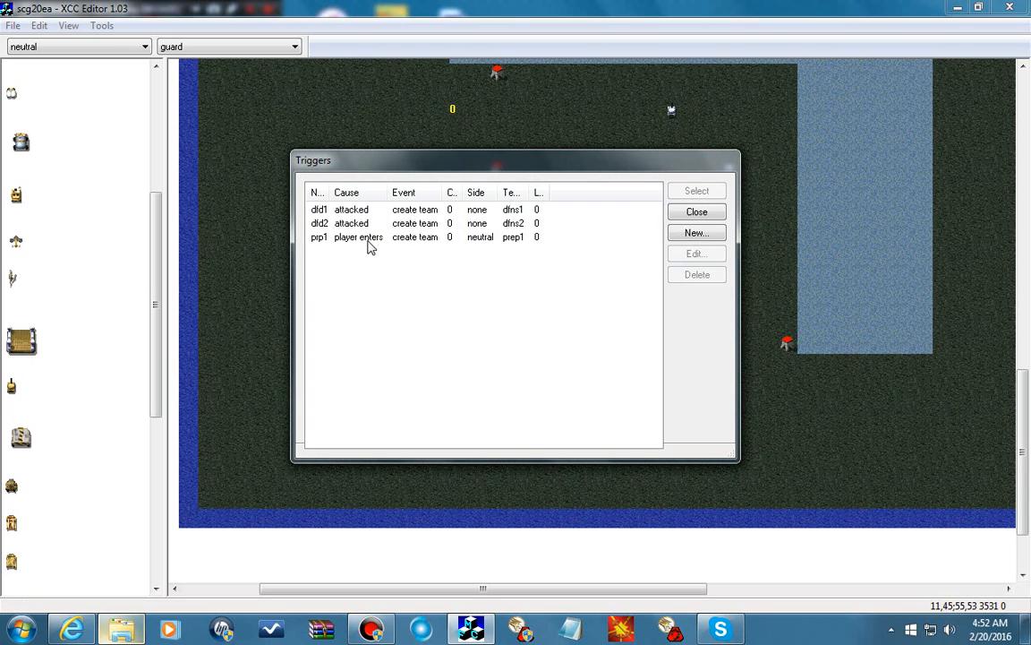
left_click(586, 231)
left_click(722, 193)
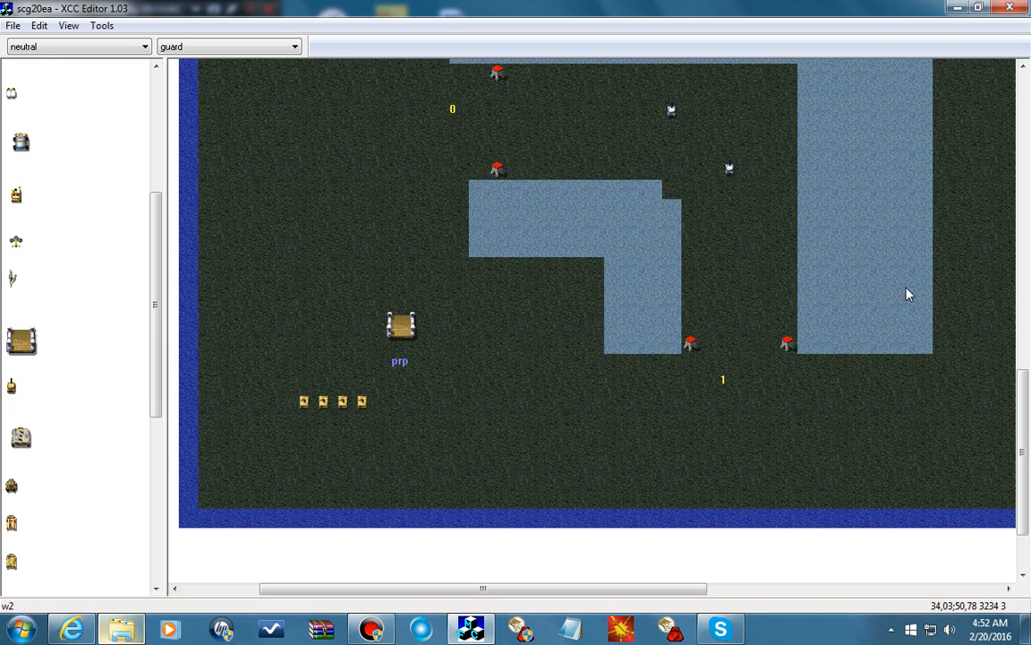
- Look over the rest of the map and save the scg20ea mission
scroll(1023, 385, "up", 5)
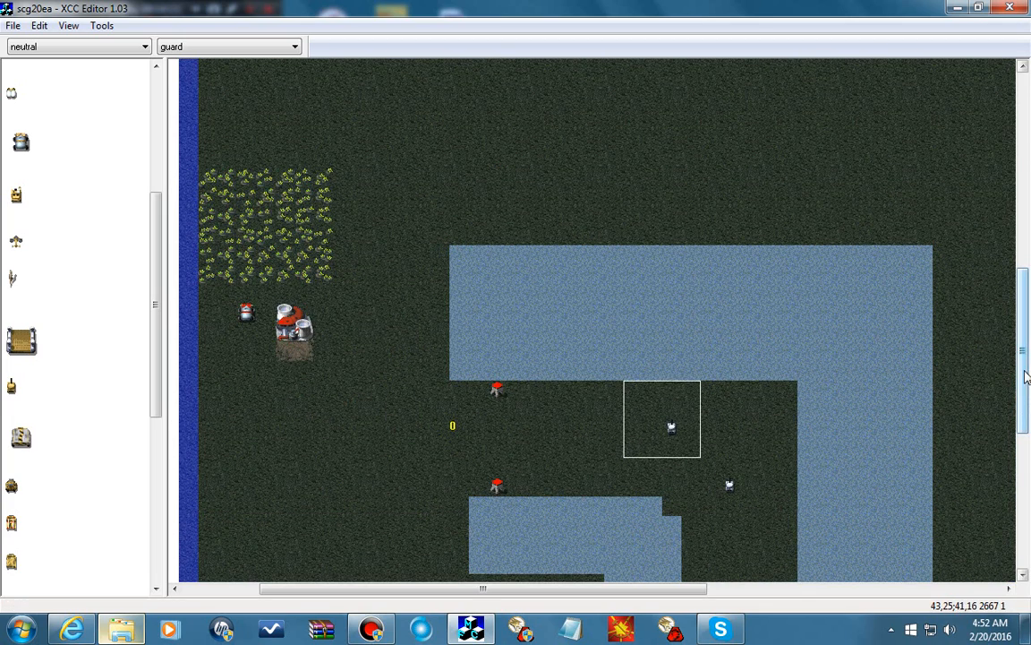
scroll(981, 415, "down", 4)
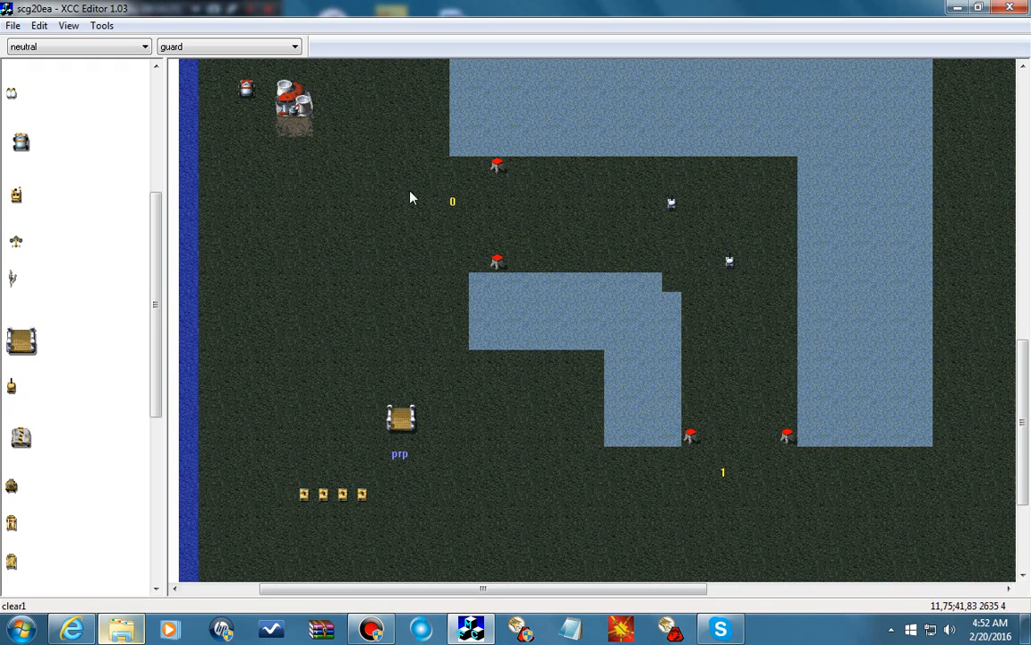
left_click(12, 25)
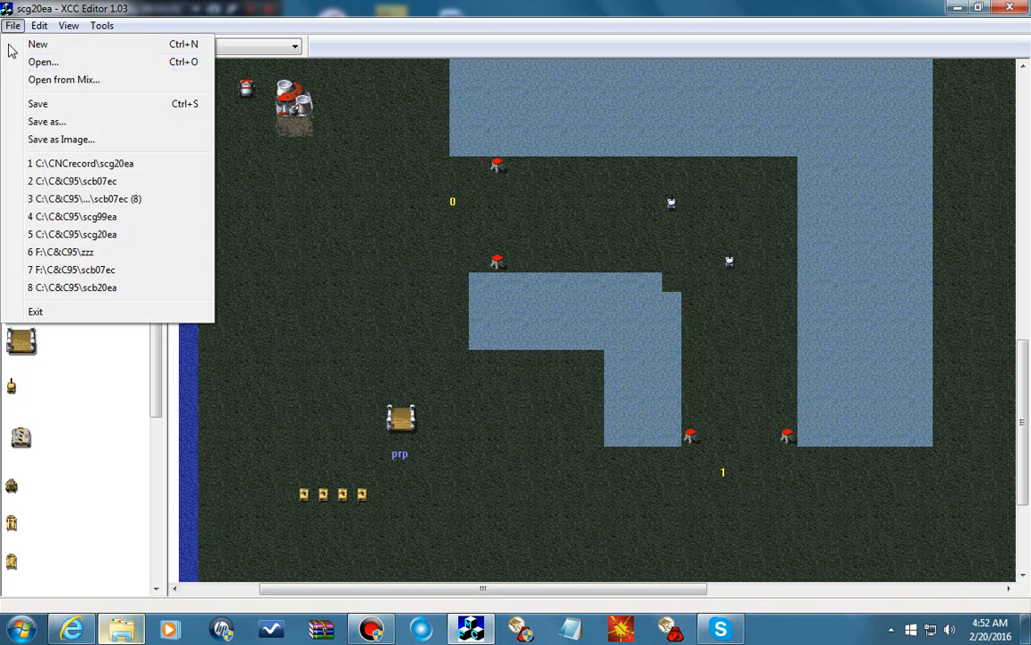
left_click(36, 103)
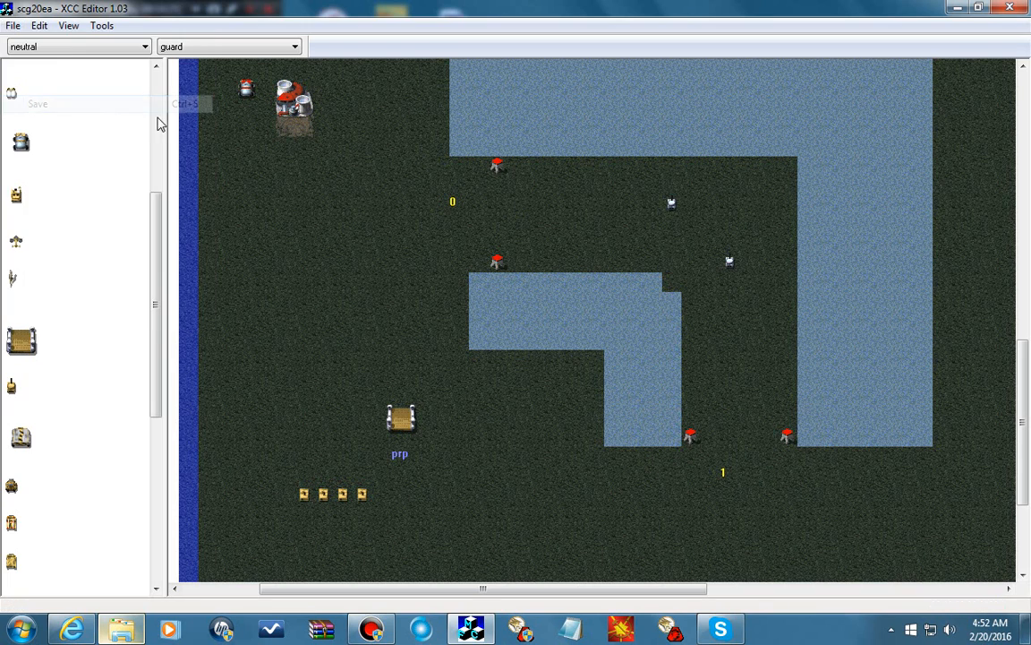
- Switch to the CNCrecord folder, launch C&C95 and start the new mission "GDI: u1"
left_click(956, 8)
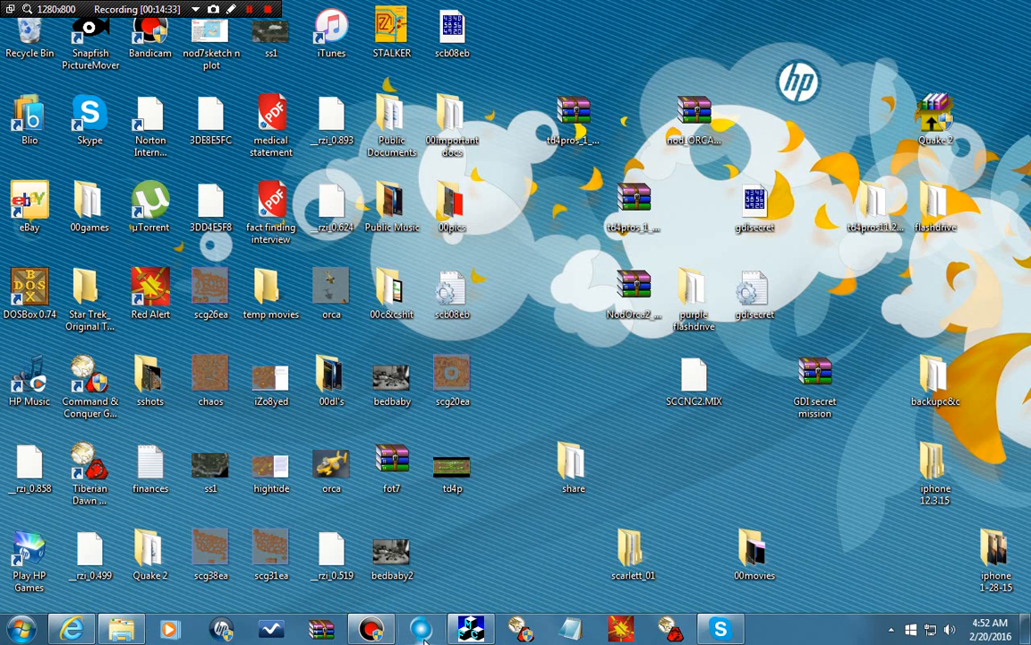
left_click(121, 628)
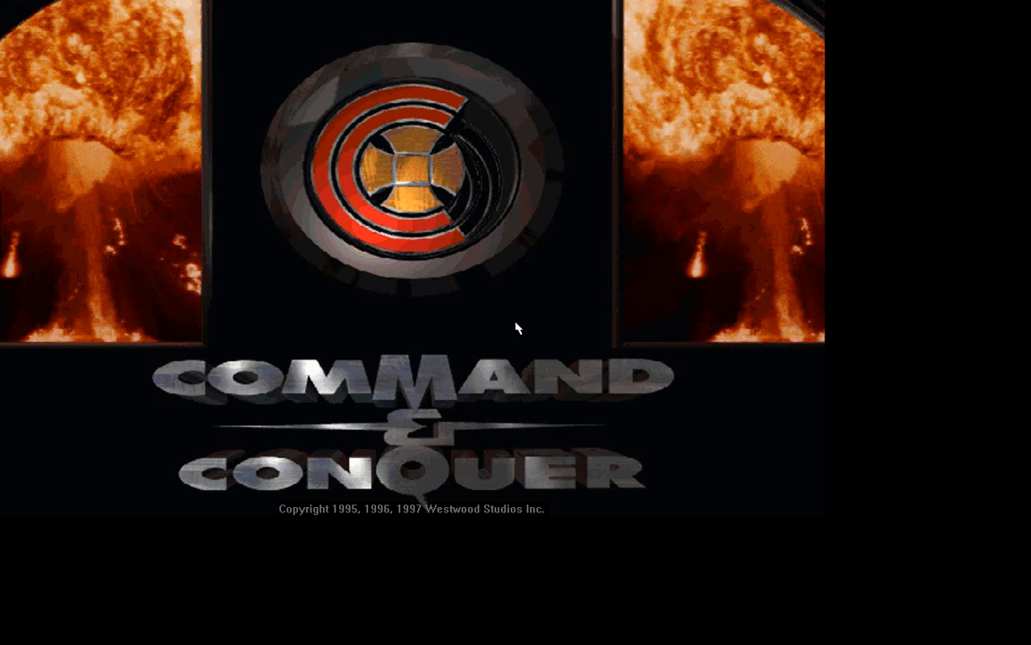
left_click(481, 51)
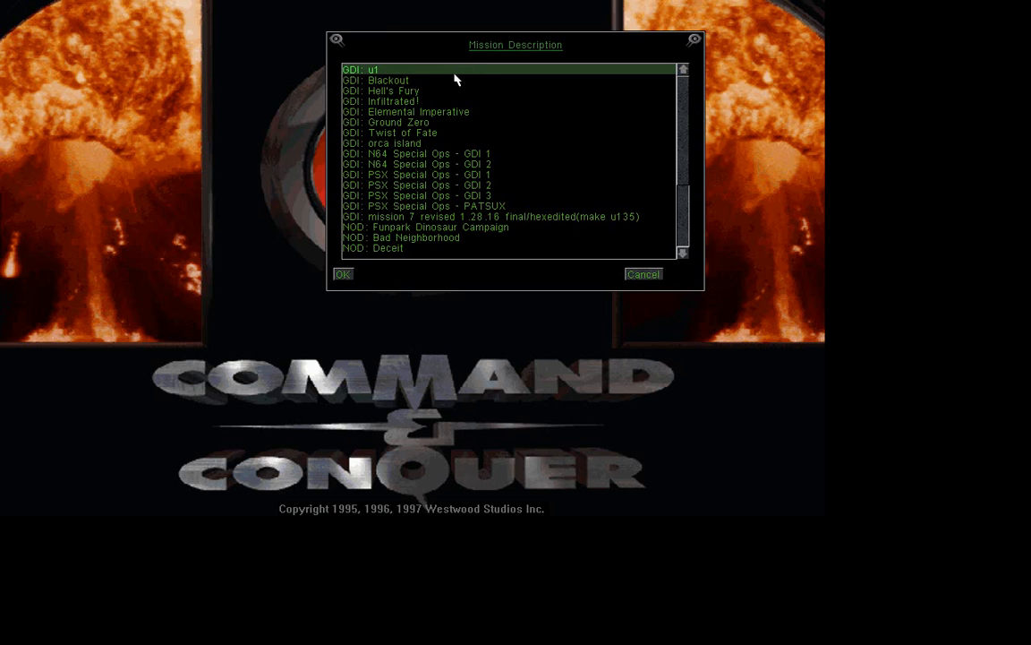
left_click(345, 280)
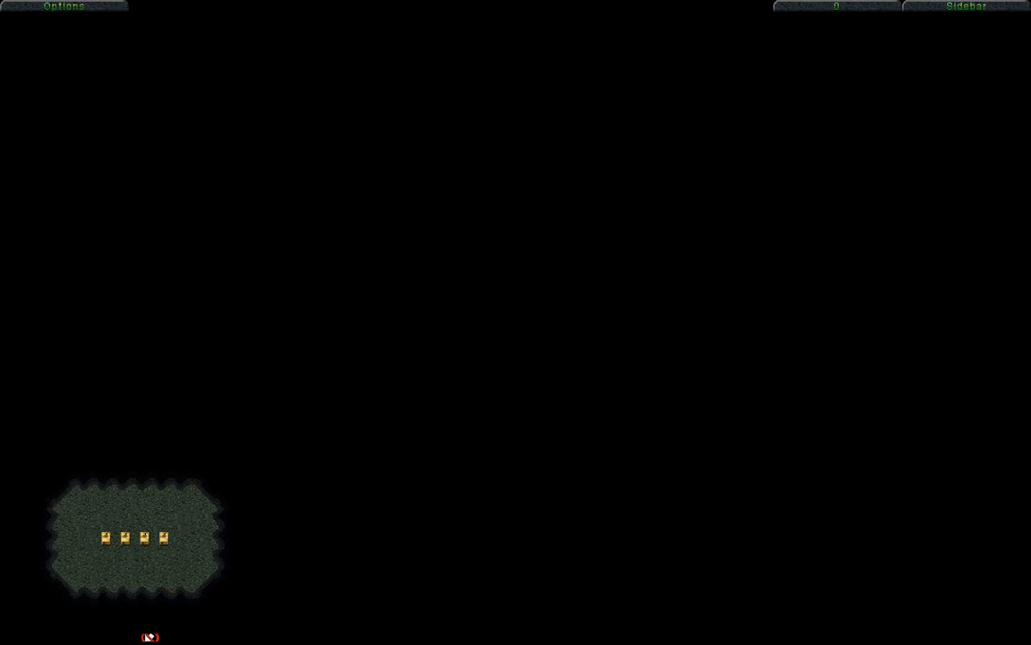
- Abort the running mission and close the crashed C&C95.exe program
key("Escape")
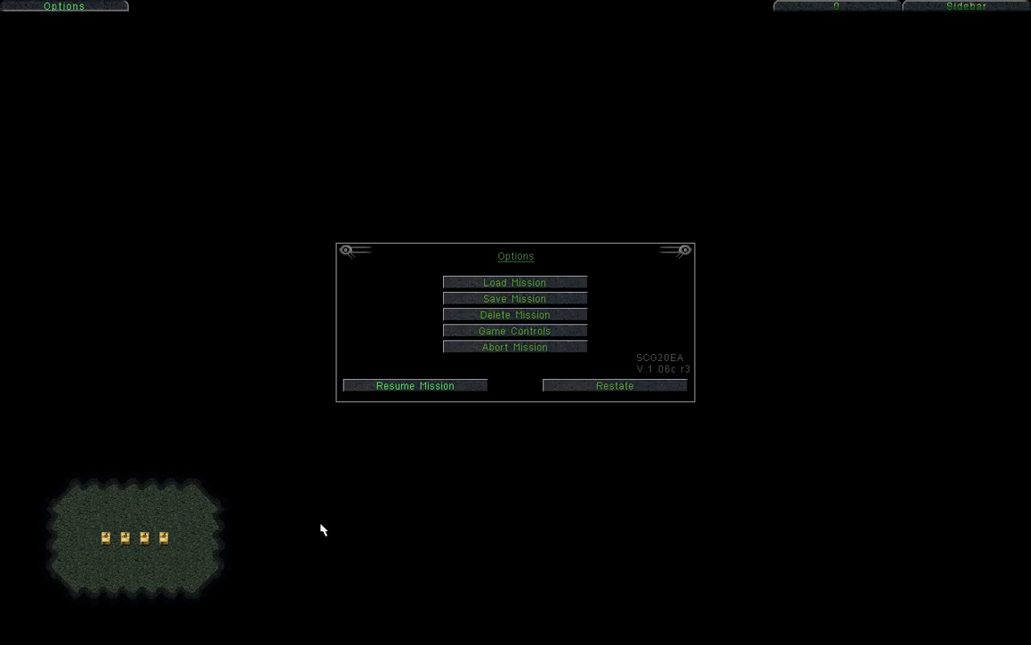
left_click(477, 347)
left_click(511, 359)
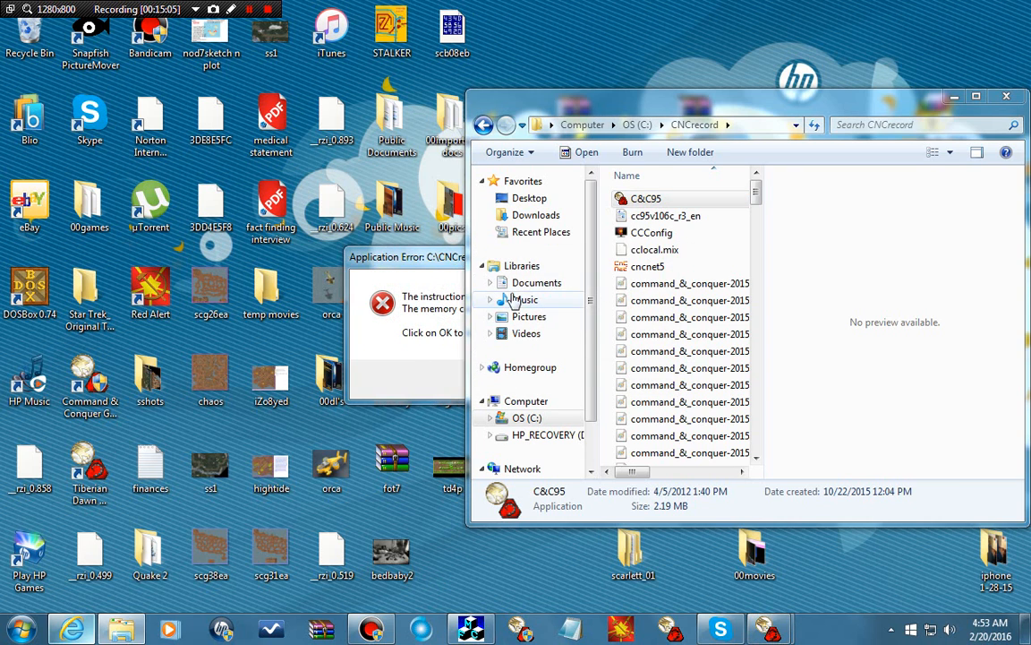
left_click(445, 261)
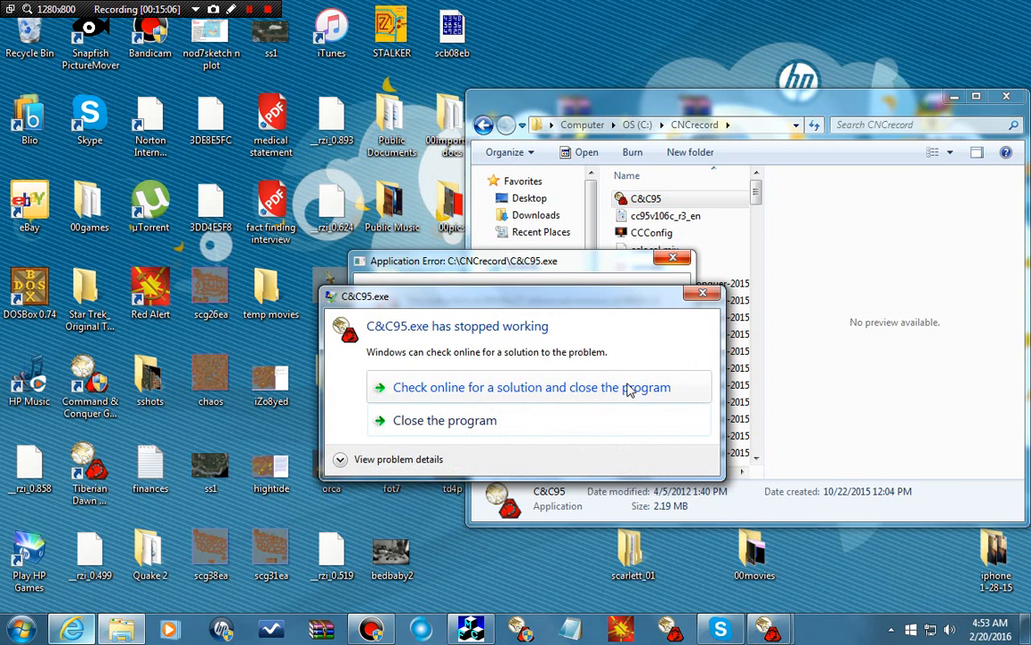
left_click(505, 421)
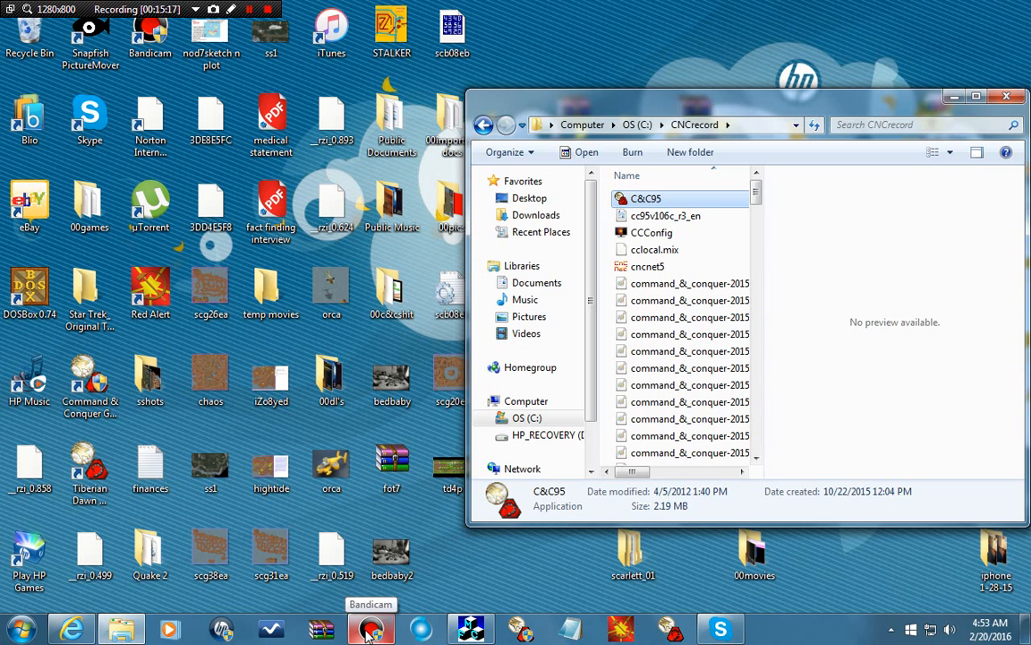
- Relaunch C&C95 from the CNCrecord folder and start the mission "GDI: u1" again
left_click(125, 631)
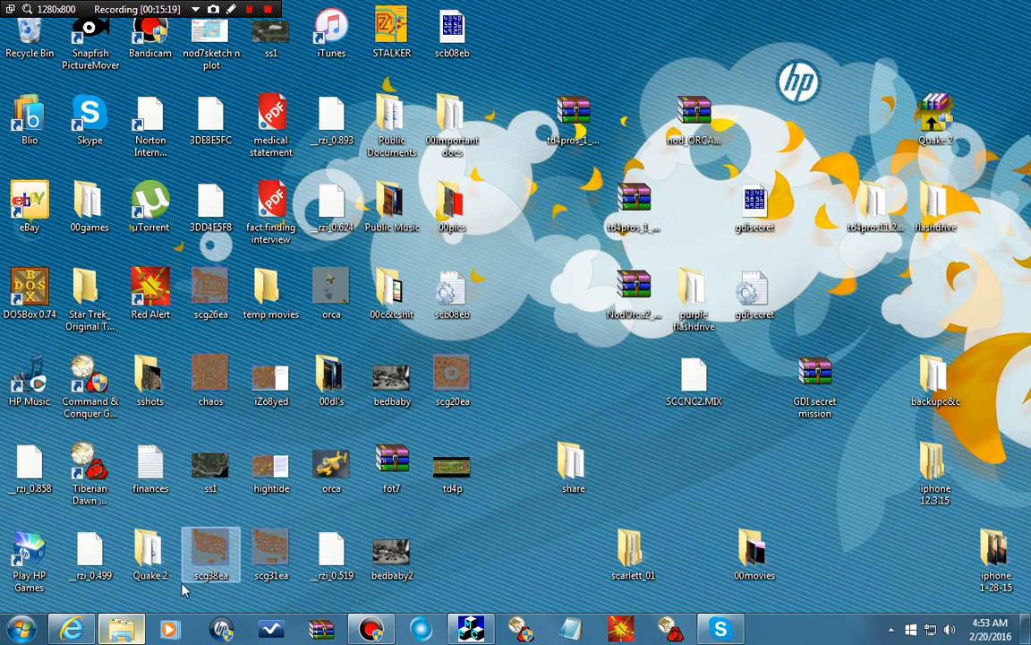
left_click(126, 630)
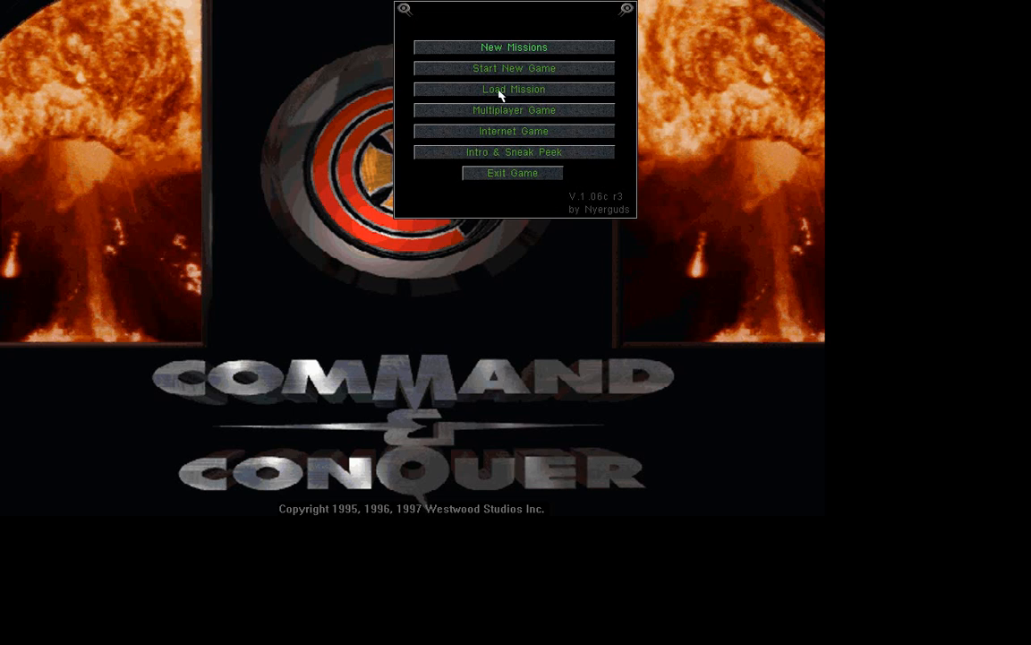
left_click(488, 47)
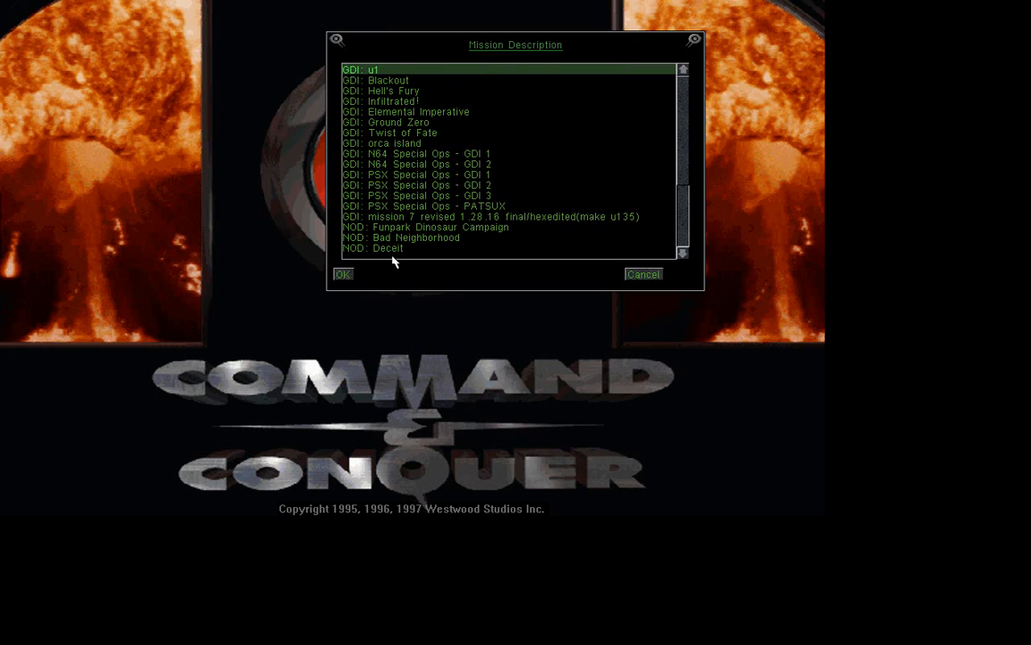
left_click(344, 274)
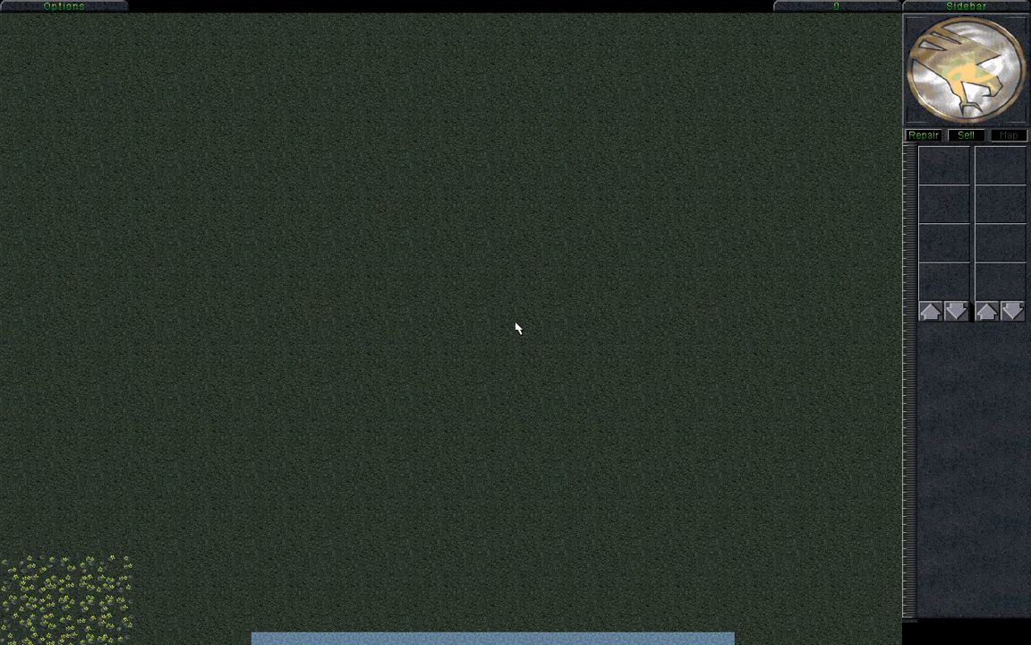
- Test the lower defence trigger by sending the easternmost yellow vehicle toward the lower pair of towers and pulling it back west
mouse_move(573, 637)
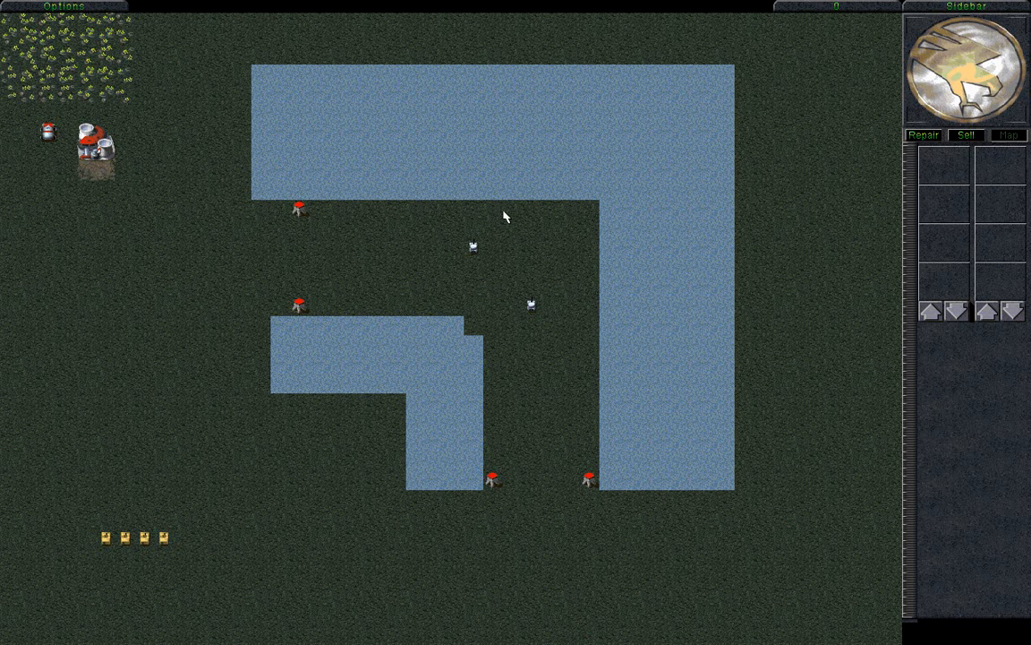
left_click_drag(504, 216, 426, 299)
left_click(386, 544)
left_click(473, 559)
left_click(231, 571)
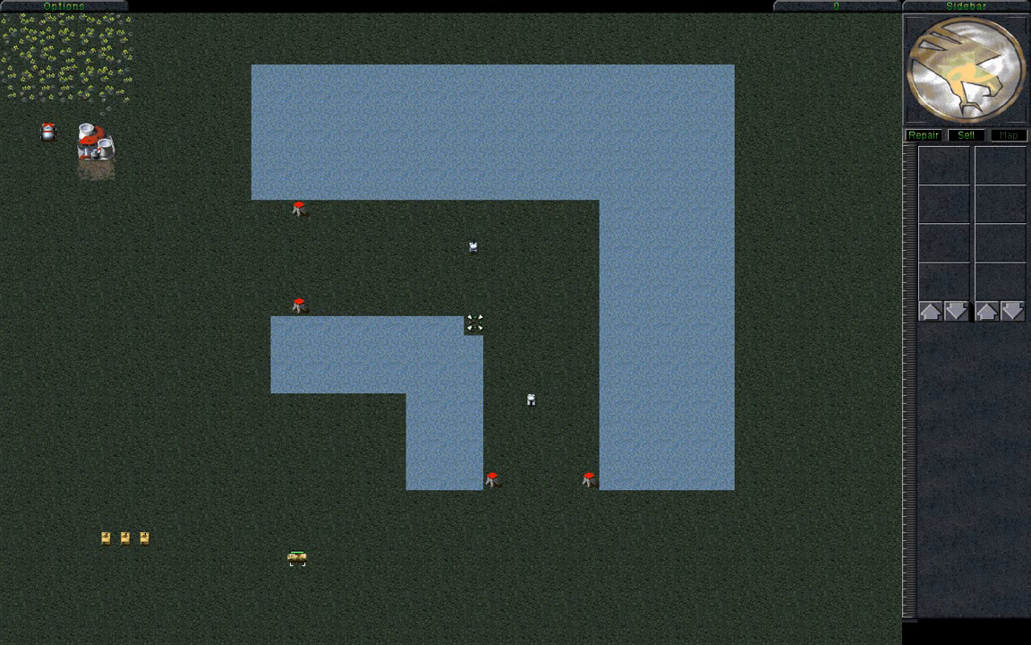
- Test the upper defence trigger by sending the vehicle north toward the upper pair of towers and retreating south
left_click(225, 368)
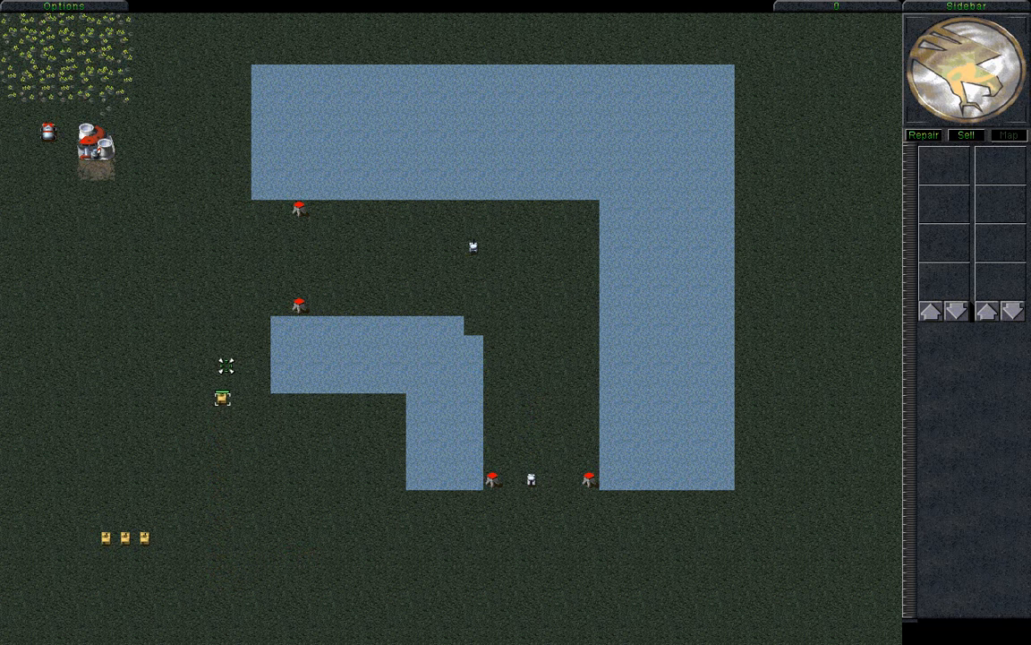
left_click(236, 350)
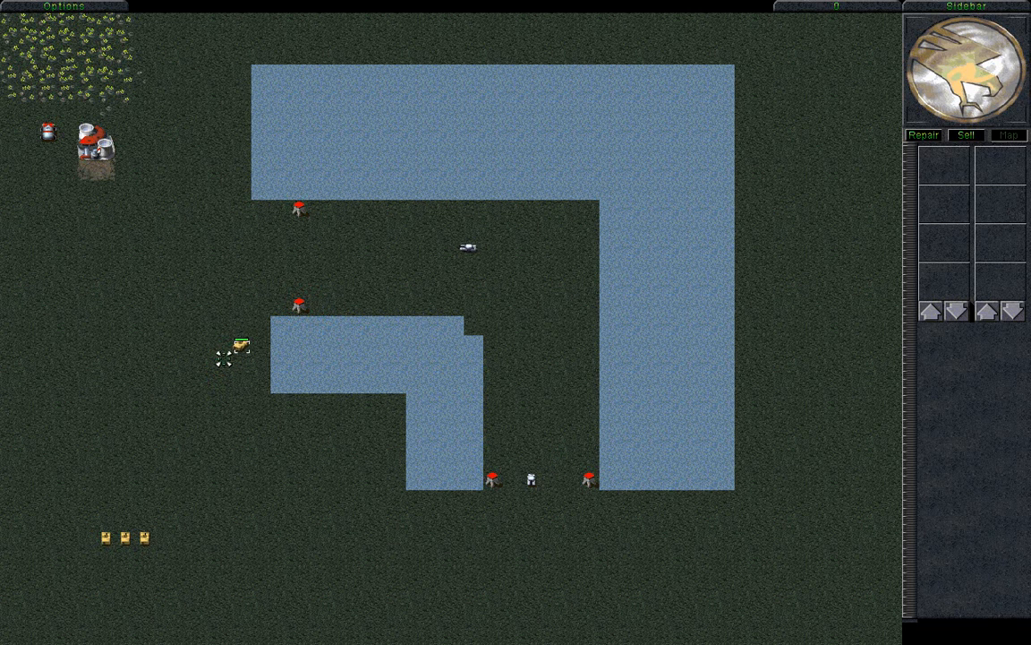
left_click(274, 460)
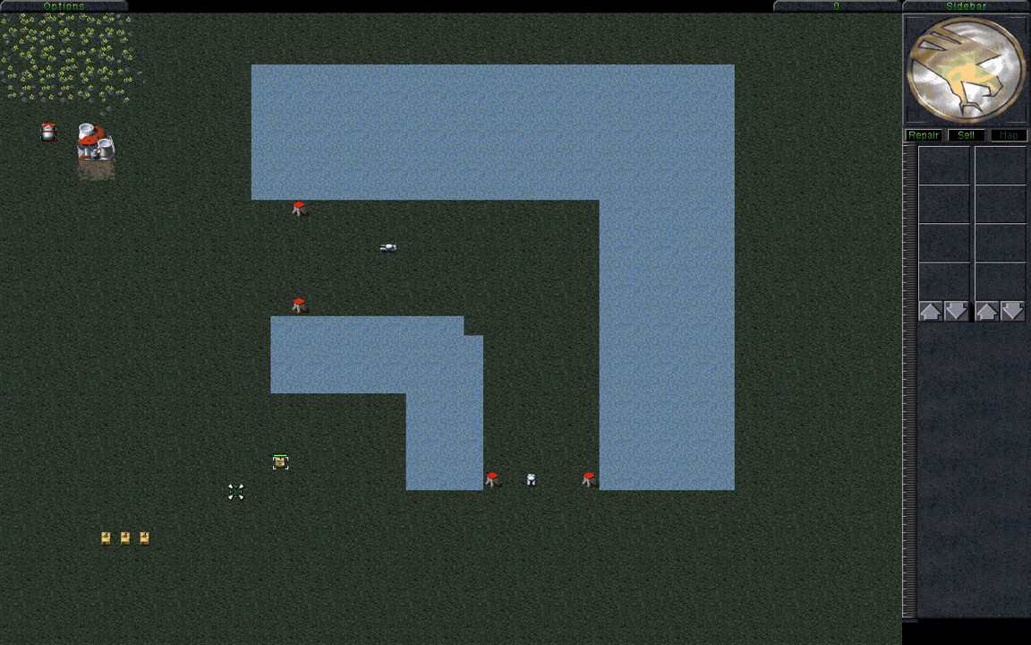
- Test the response to a refinery attack by sending all four yellow vehicles against the northwestern refinery and pulling them back south
right_click(370, 149)
left_click_drag(400, 169, 220, 354)
left_click_drag(658, 395, 428, 559)
left_click_drag(313, 425, 34, 583)
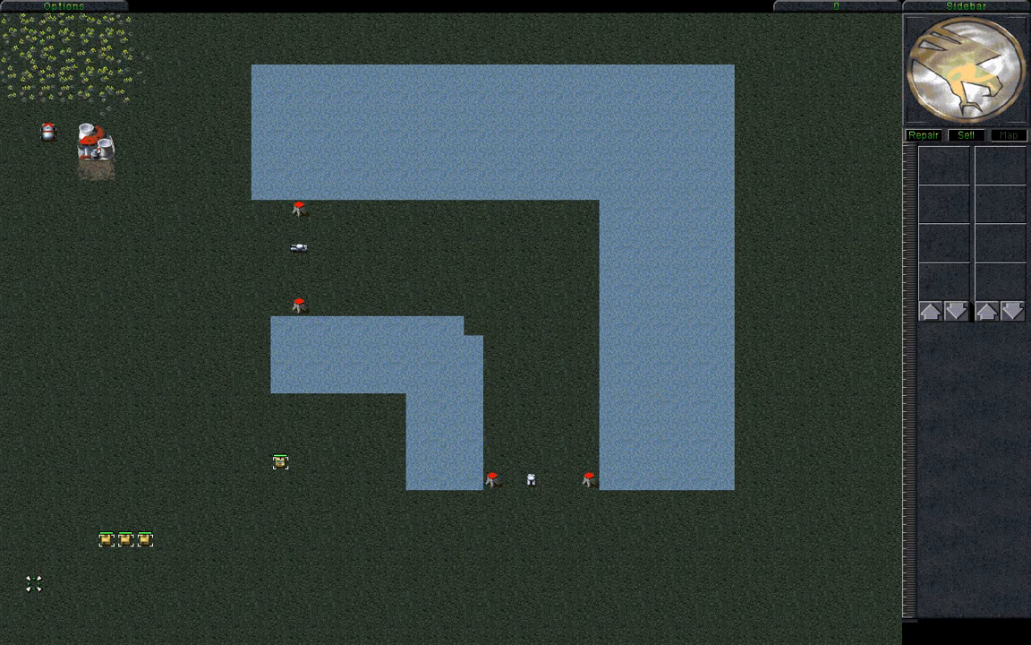
left_click(70, 326)
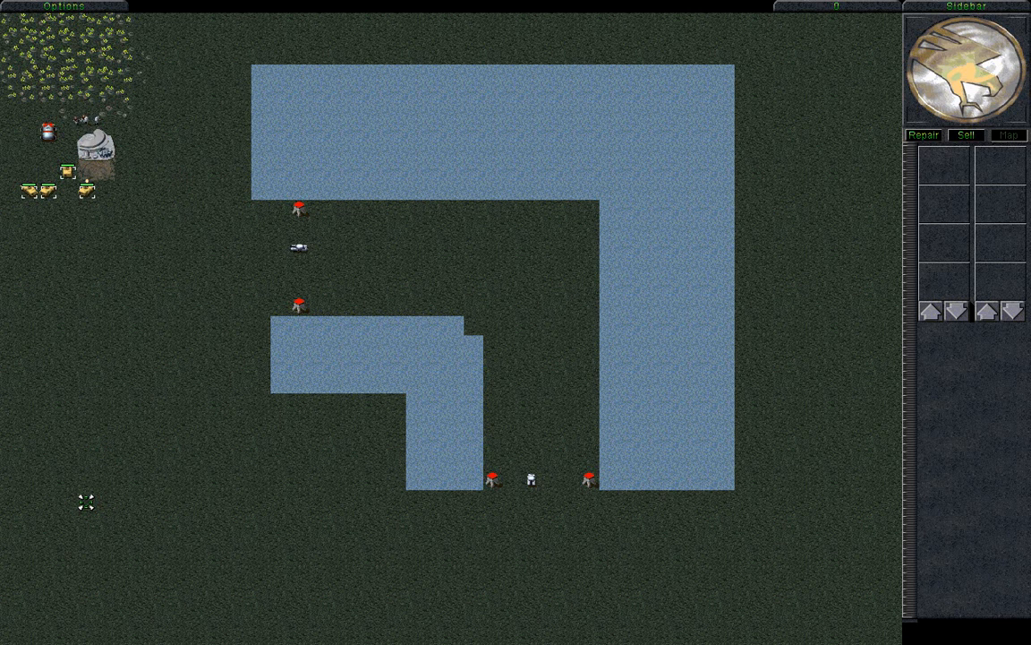
left_click(85, 502)
left_click(86, 502)
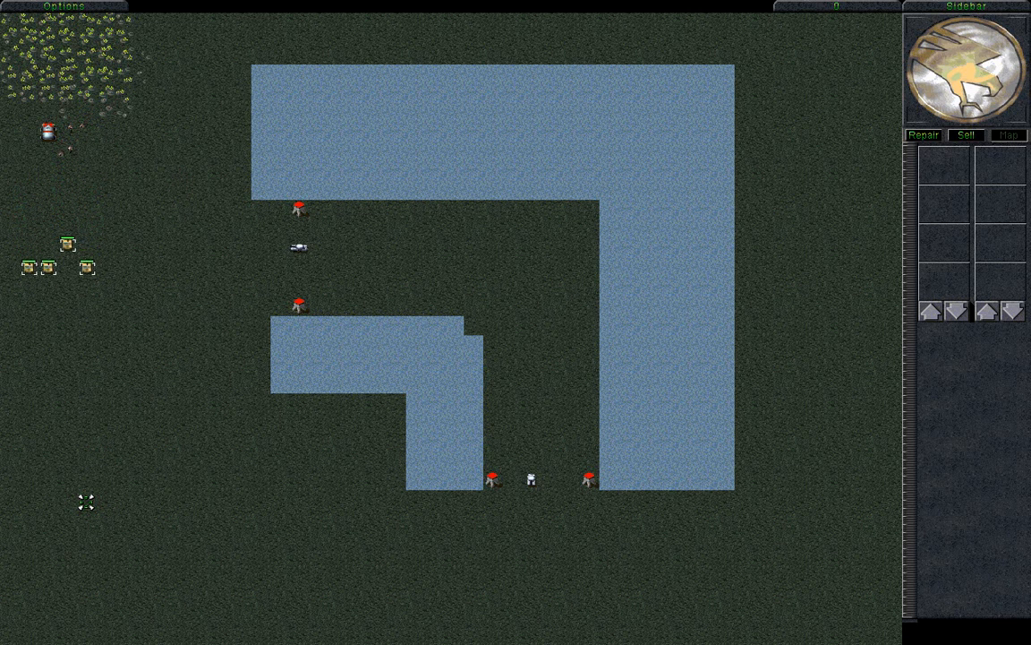
- Abort the running mission and restart it from the beginning
key("Escape")
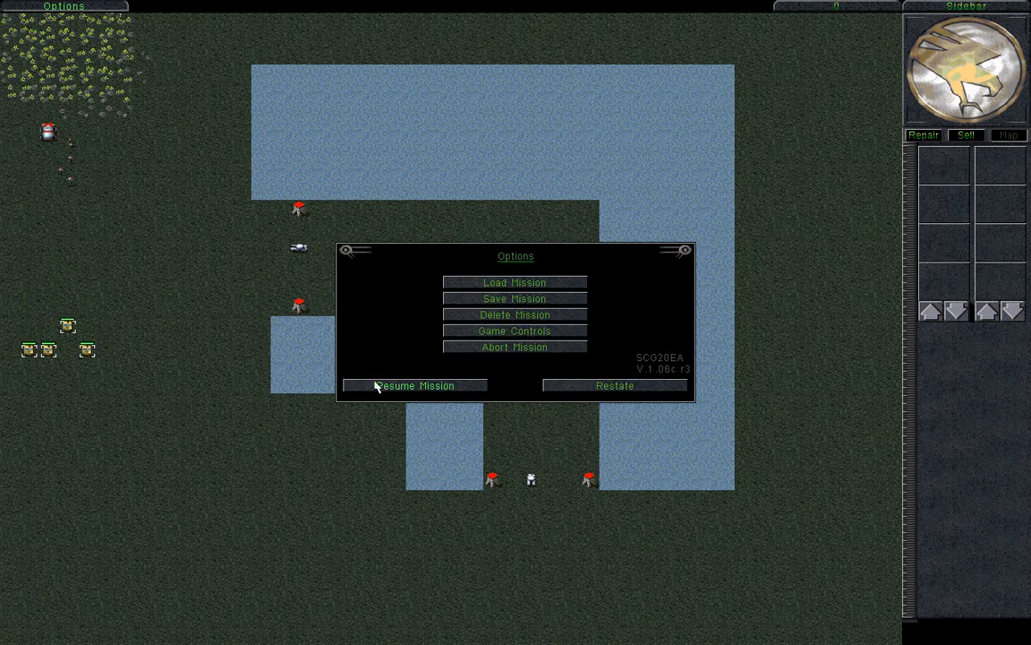
left_click(551, 347)
left_click(515, 361)
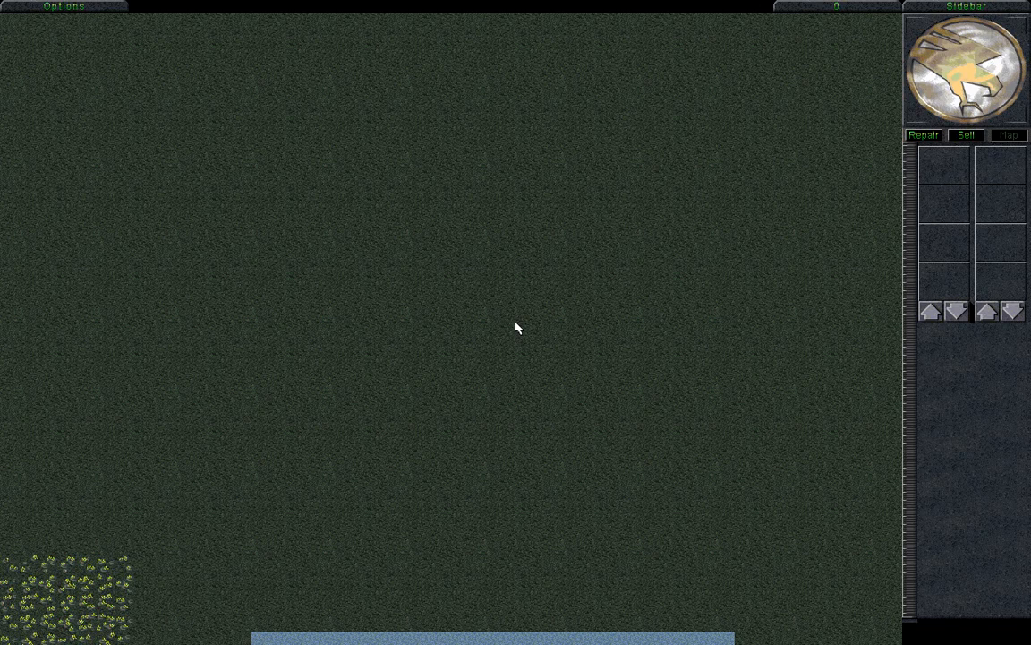
- Send all four yellow vehicles north to the area beside the refinery and withdraw them to the south
mouse_move(761, 637)
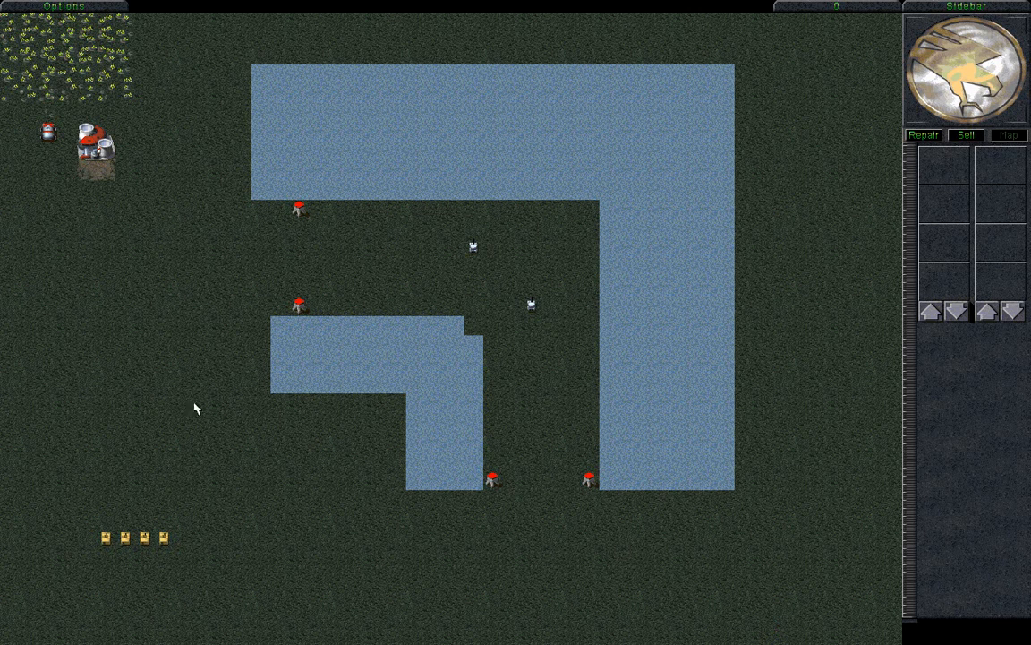
mouse_move(257, 372)
left_mouse_down()
mouse_move(78, 617)
mouse_move(52, 608)
left_mouse_up()
left_click(65, 315)
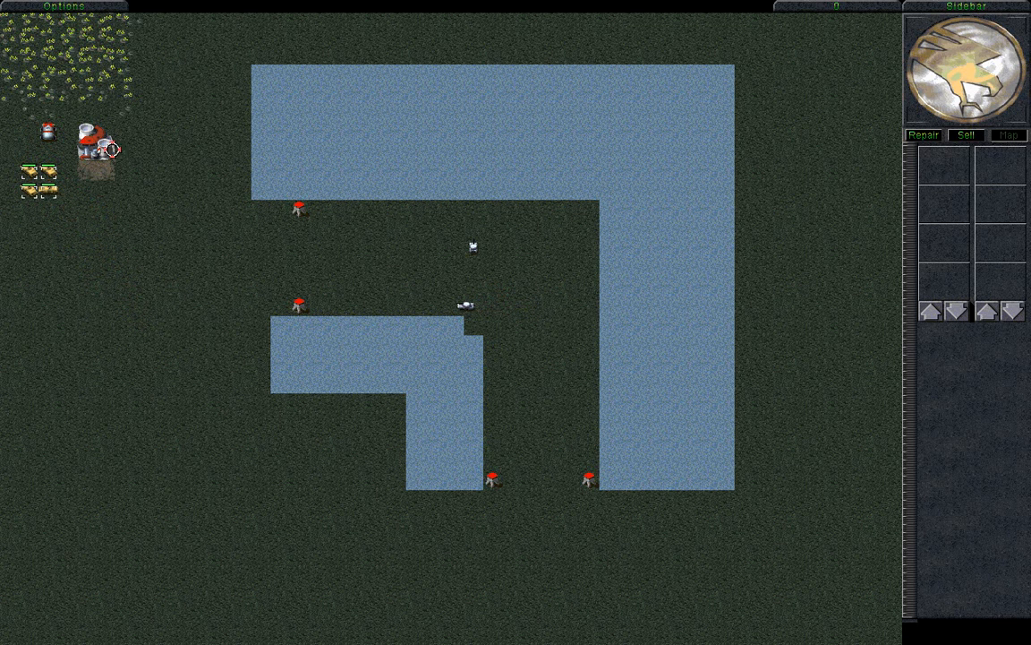
left_click(63, 372)
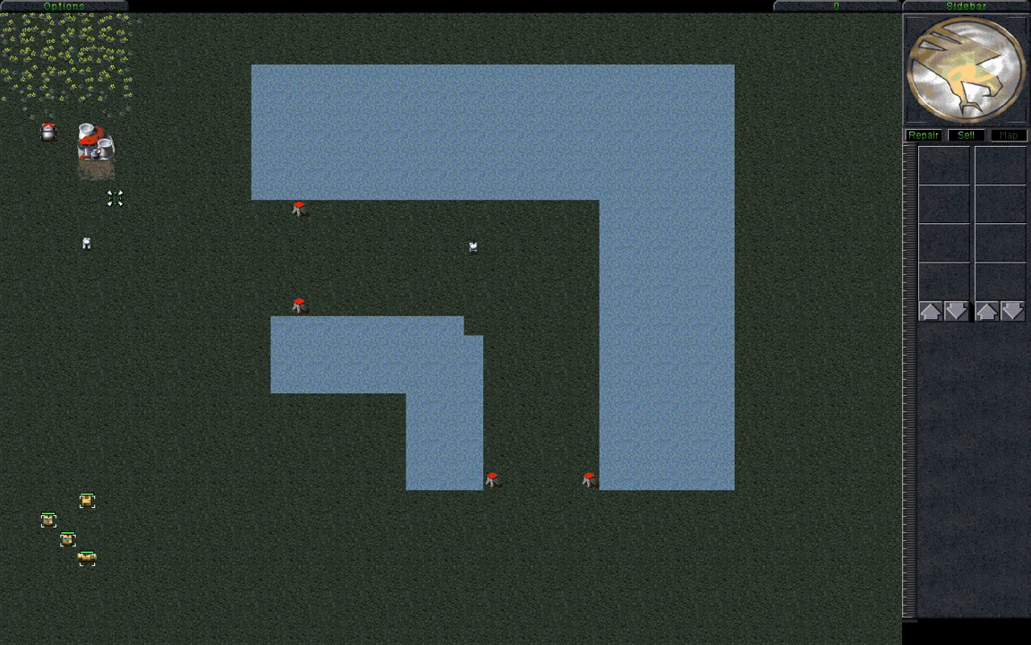
- Lead the four vehicles east past the lower towers and up to the open ground east of the water to test the enemy's pursuit
left_click(273, 637)
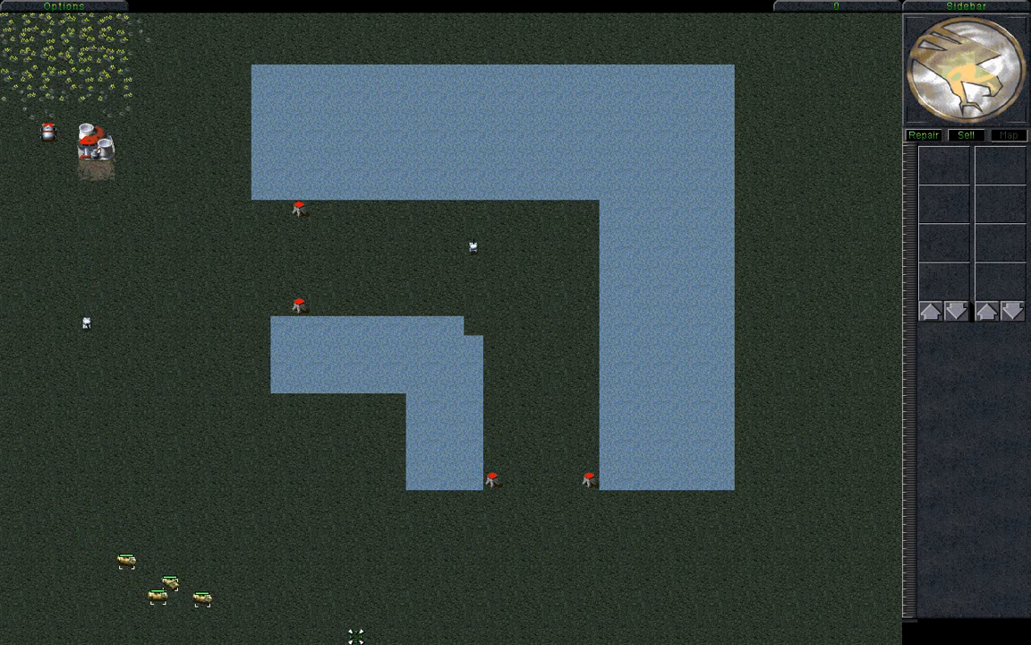
mouse_move(1027, 610)
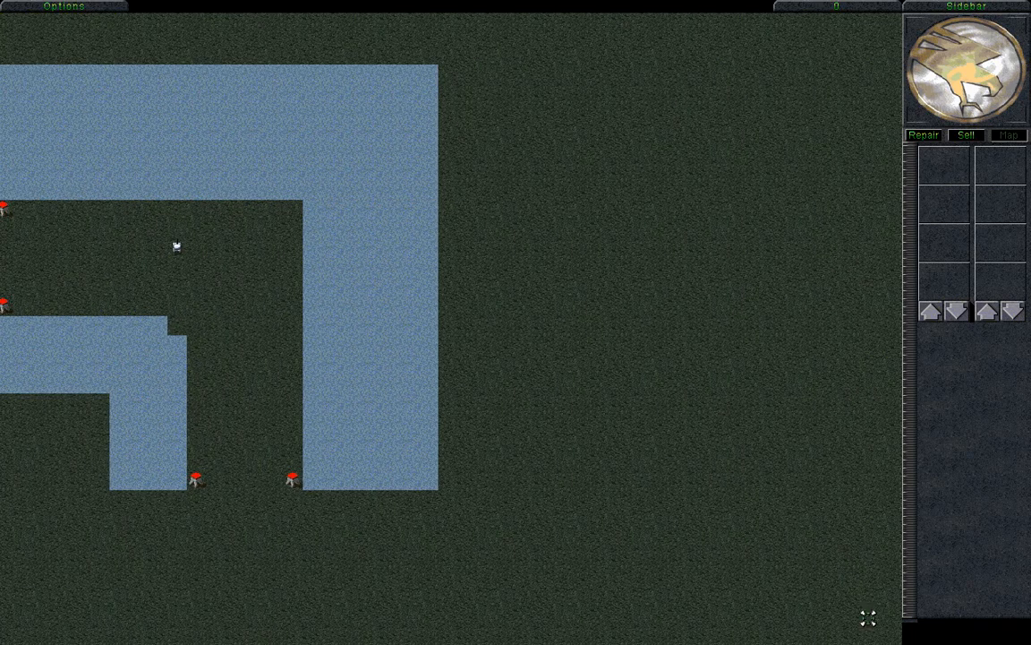
mouse_move(2, 638)
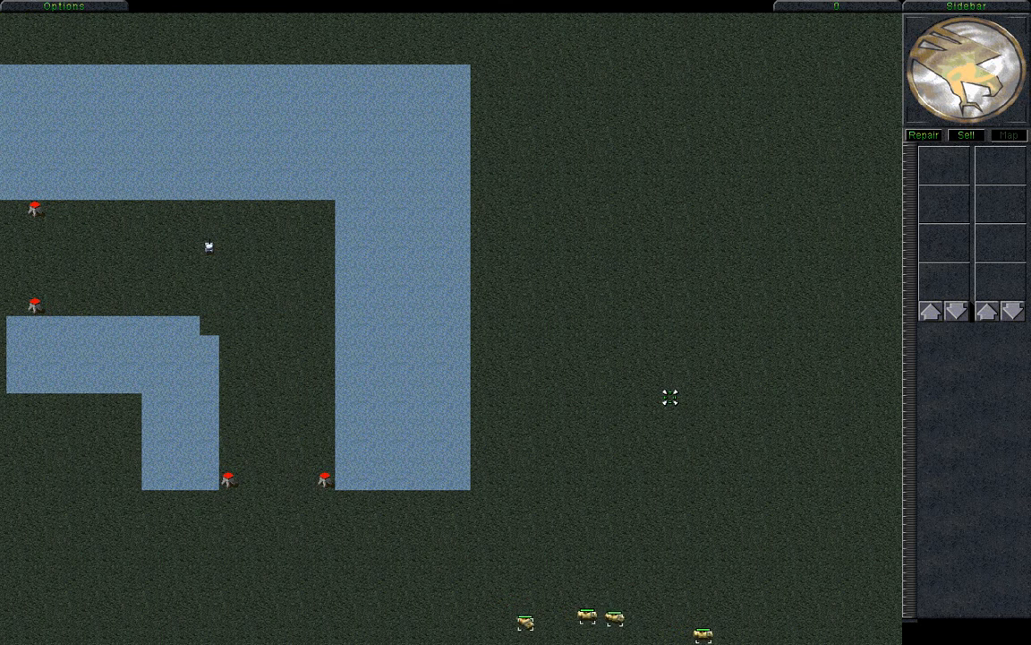
left_click(669, 396)
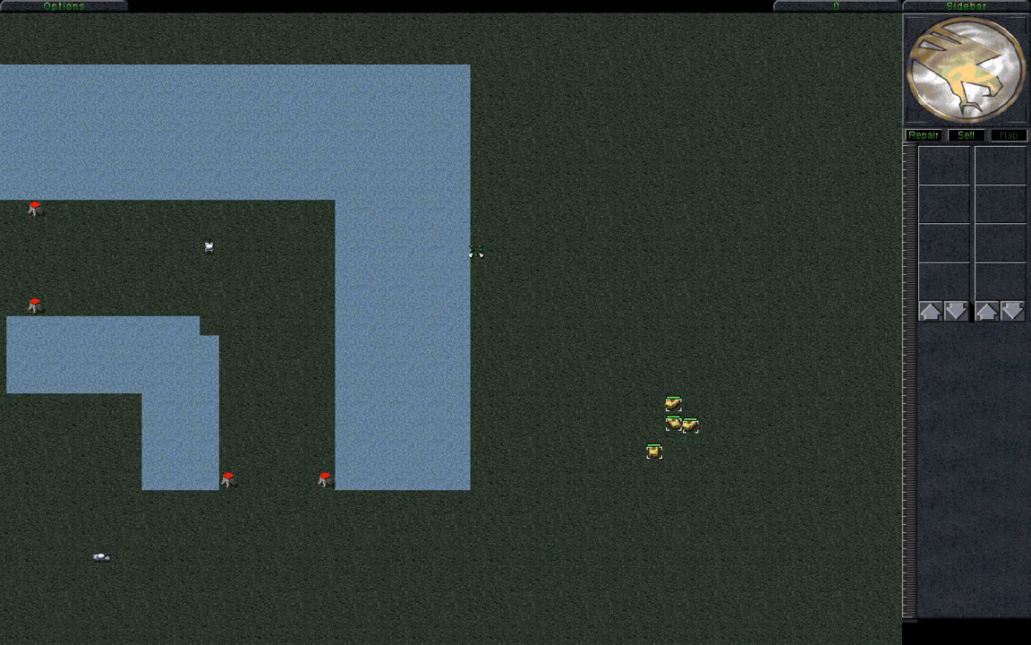
- Lead the four vehicles around the north side of the water to the area above the Tiberium field, and resign the mission
mouse_move(495, 5)
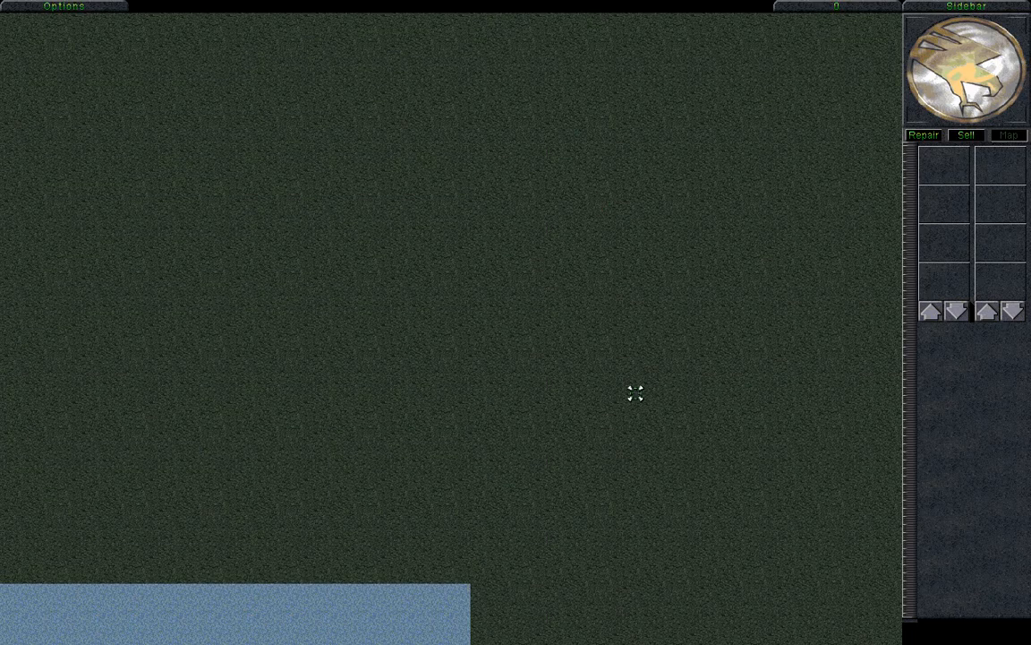
mouse_move(649, 639)
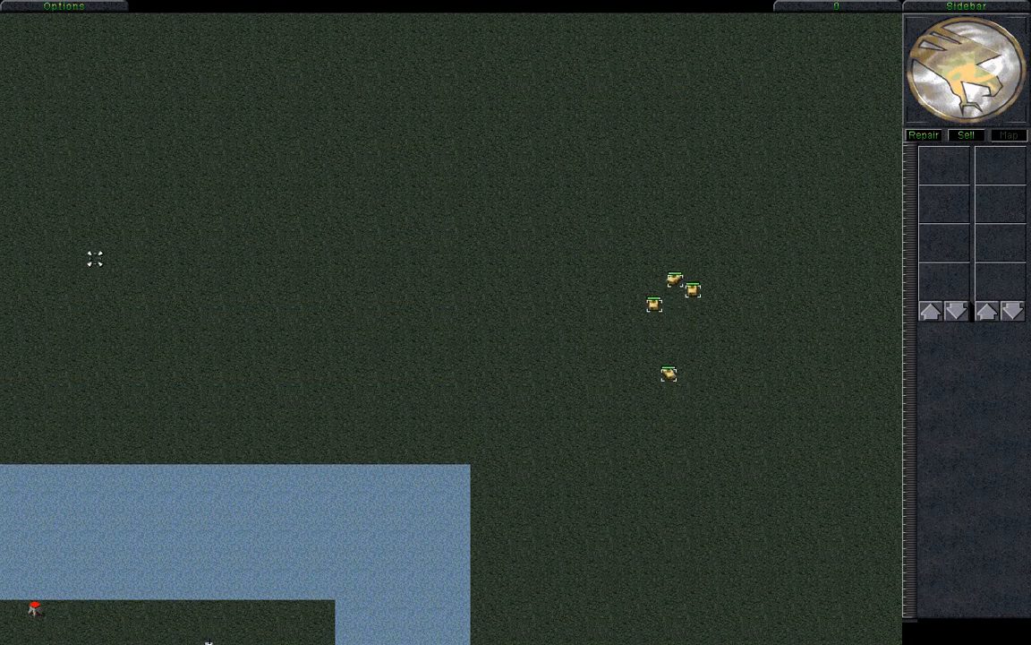
mouse_move(4, 287)
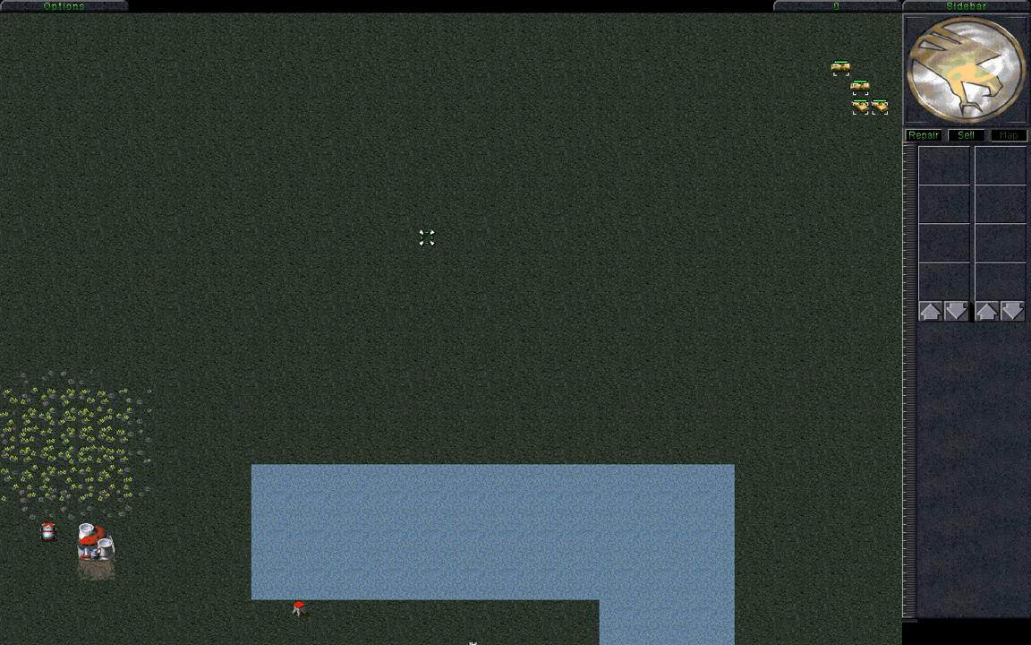
mouse_move(557, 638)
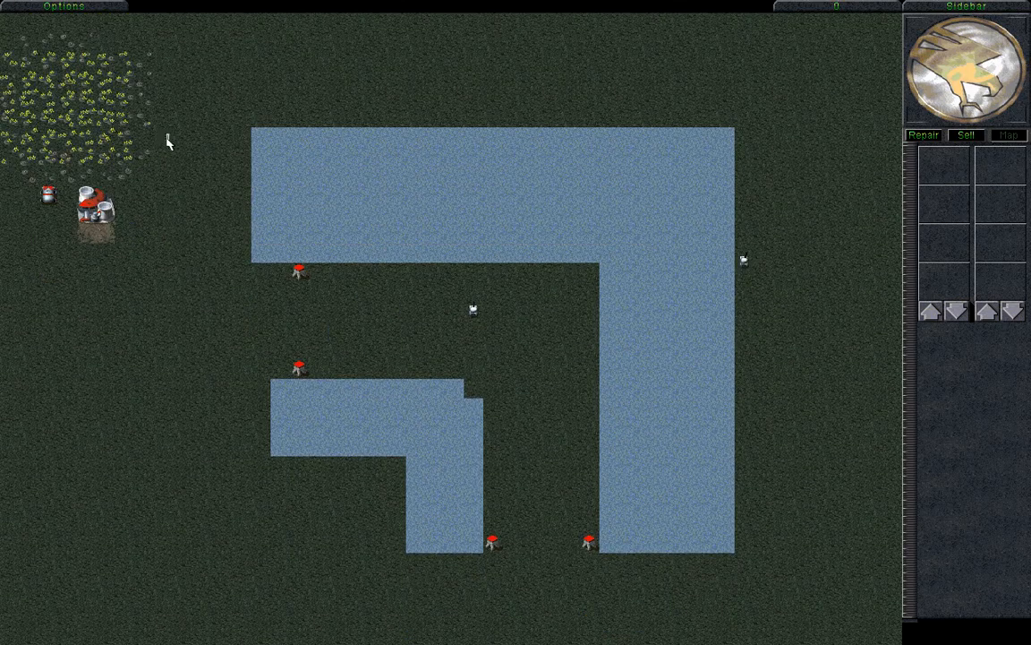
left_click_drag(167, 141, 30, 194)
left_click_drag(357, 108, 193, 291)
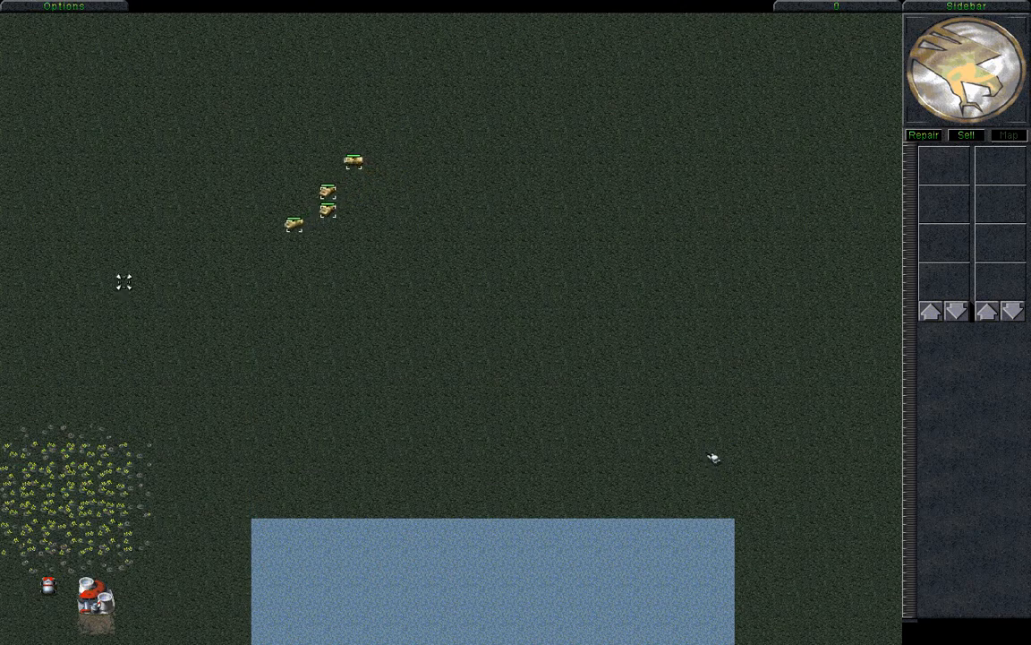
left_click(61, 264)
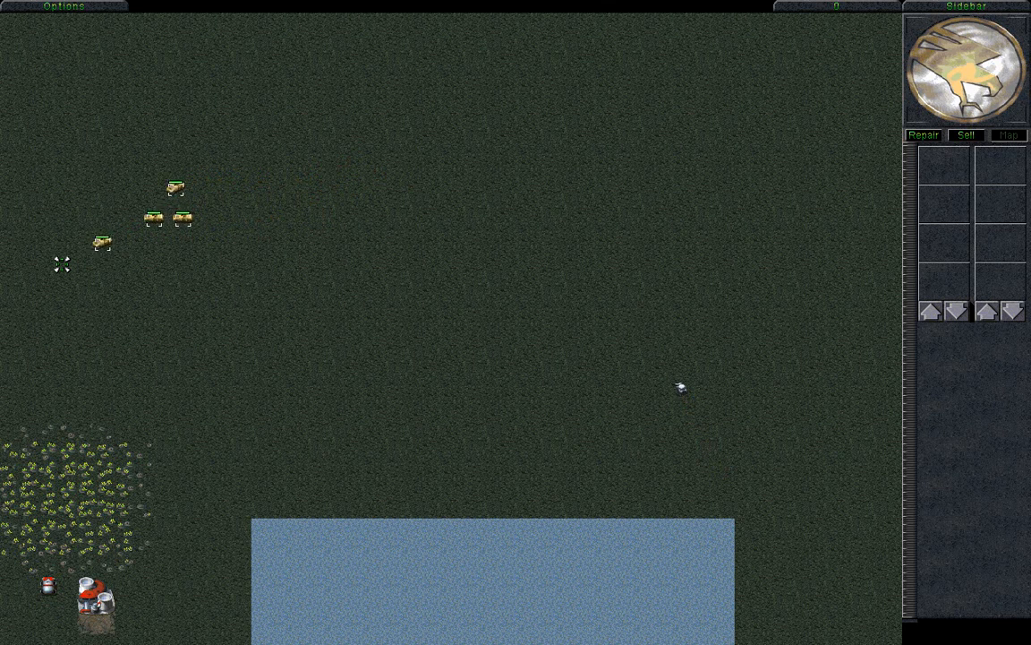
key("r")
key("Return")
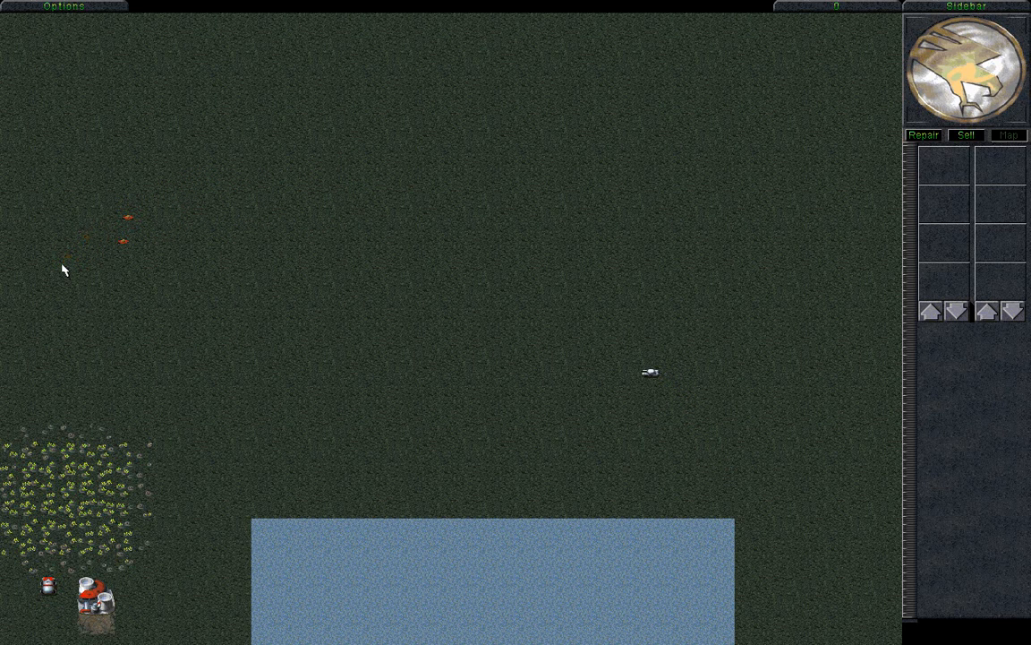